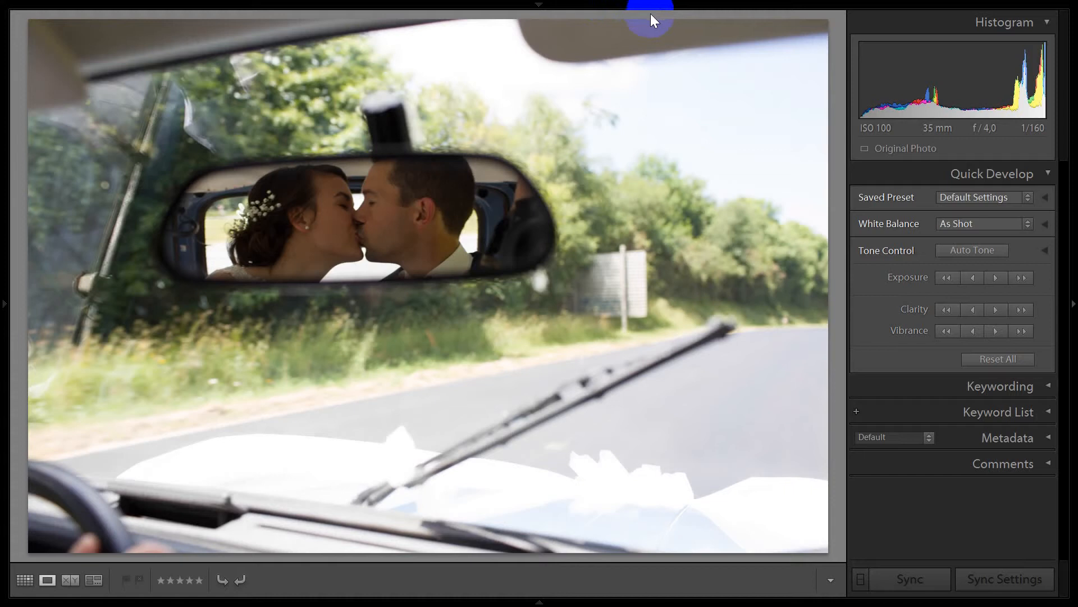
- Switch to the Develop module for the car mirror photo and hide the module picker to enlarge the workspace
mouse_move(657, 4)
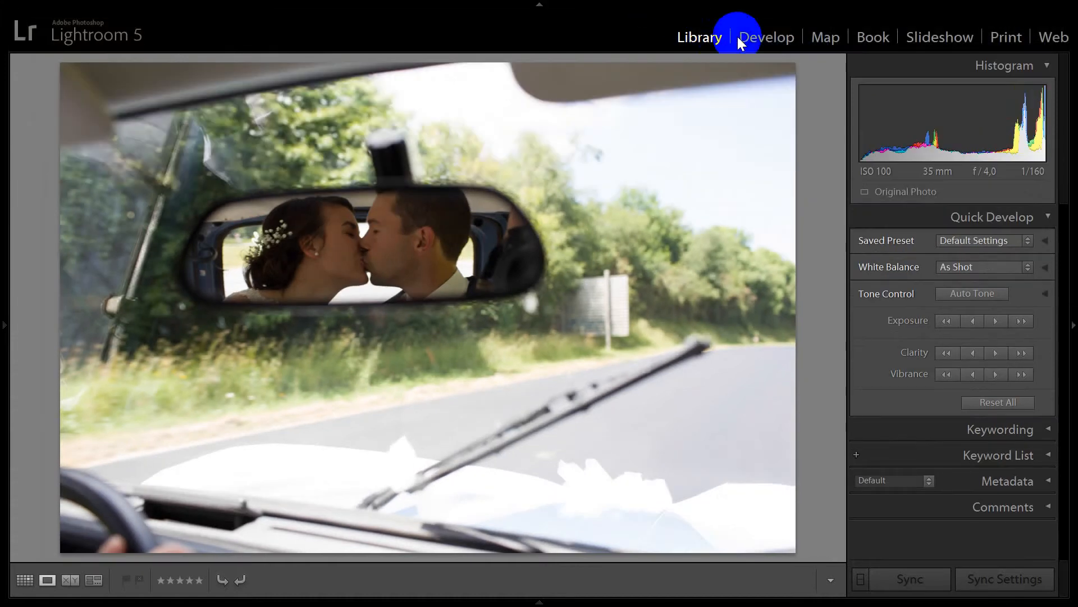
left_click(764, 38)
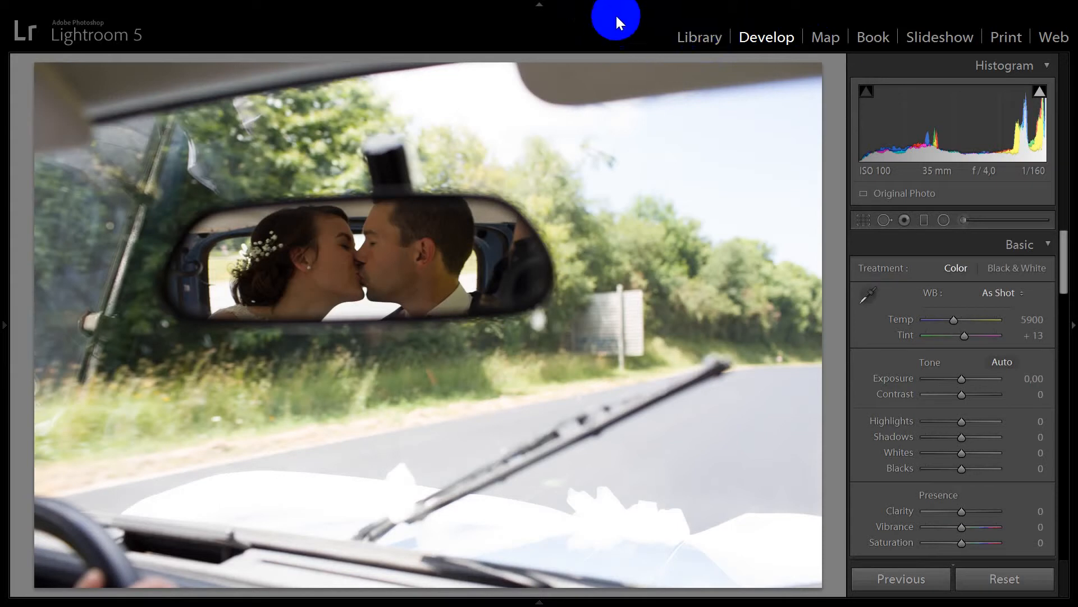
mouse_move(618, 1)
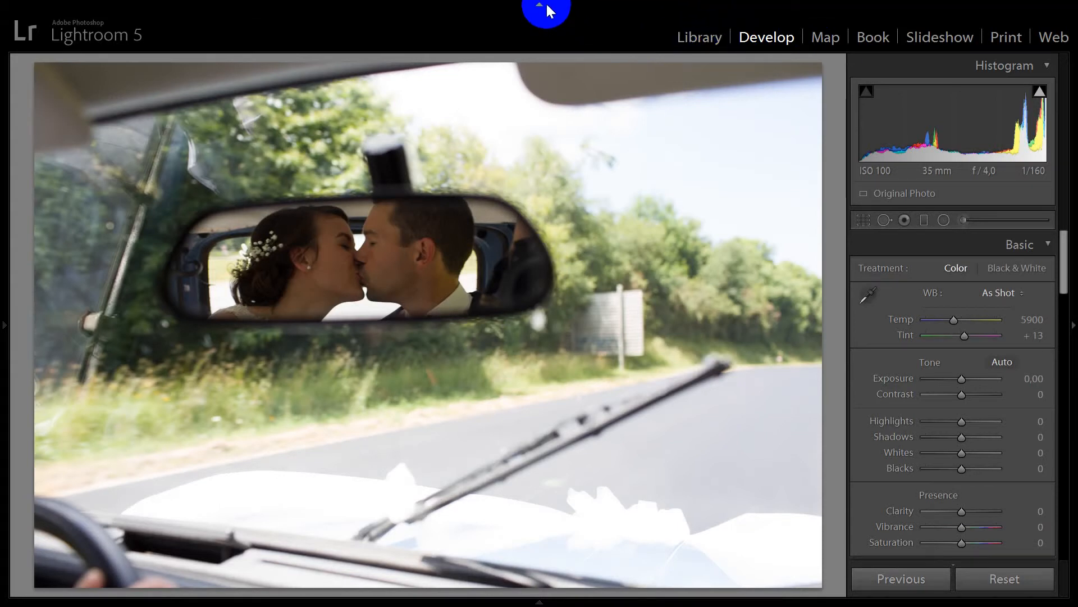
left_click(543, 5)
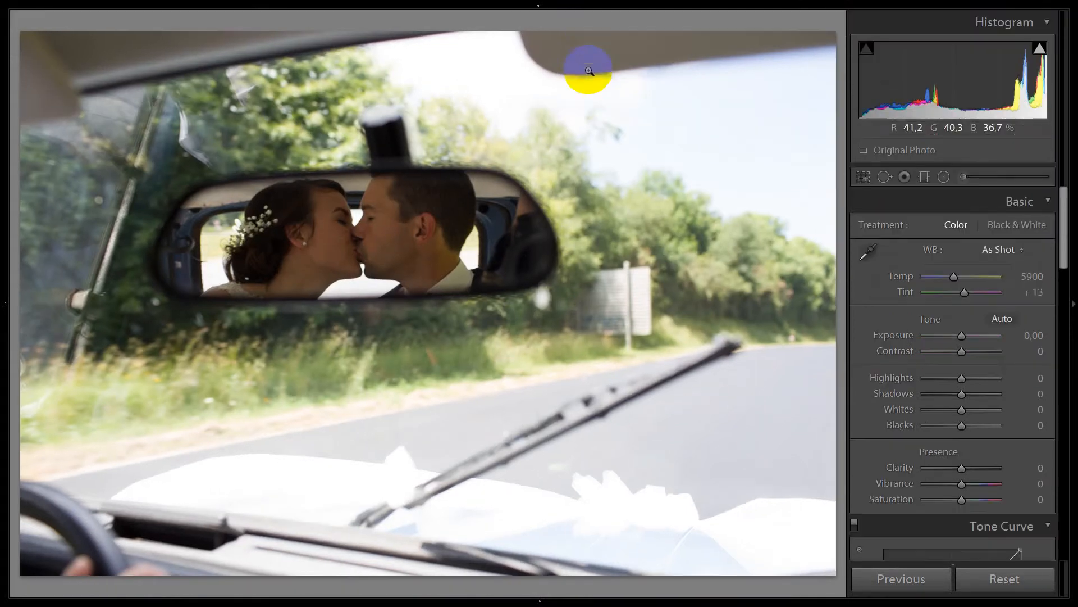
- Brush an adjustment mask over the couple in the rear-view mirror, set its exposure to 1.60 and close the brush
left_click(971, 177)
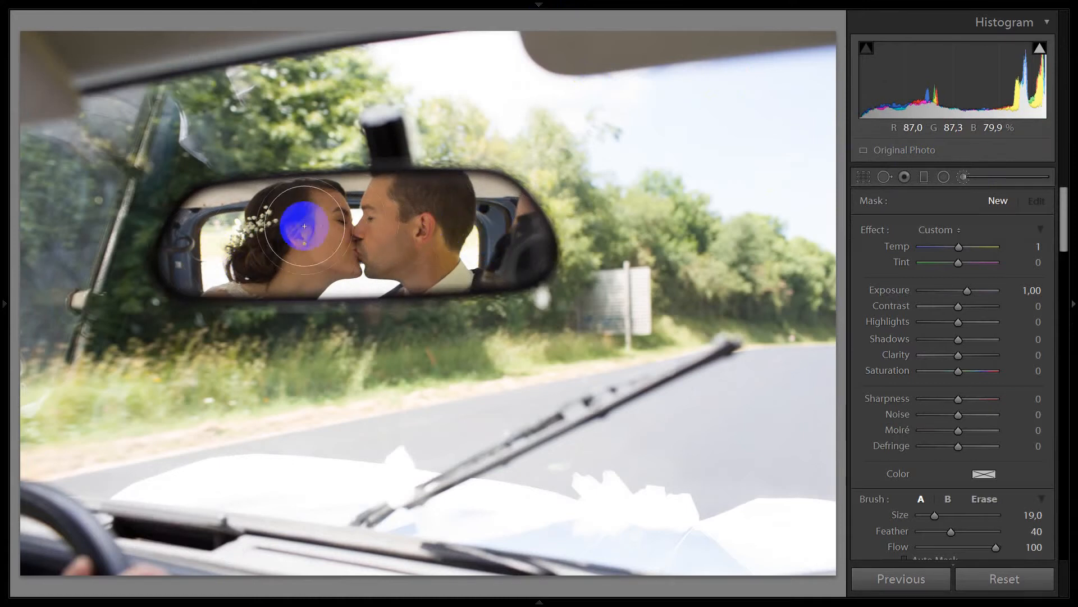
mouse_move(305, 226)
left_mouse_down()
mouse_move(226, 234)
mouse_move(279, 252)
left_mouse_up()
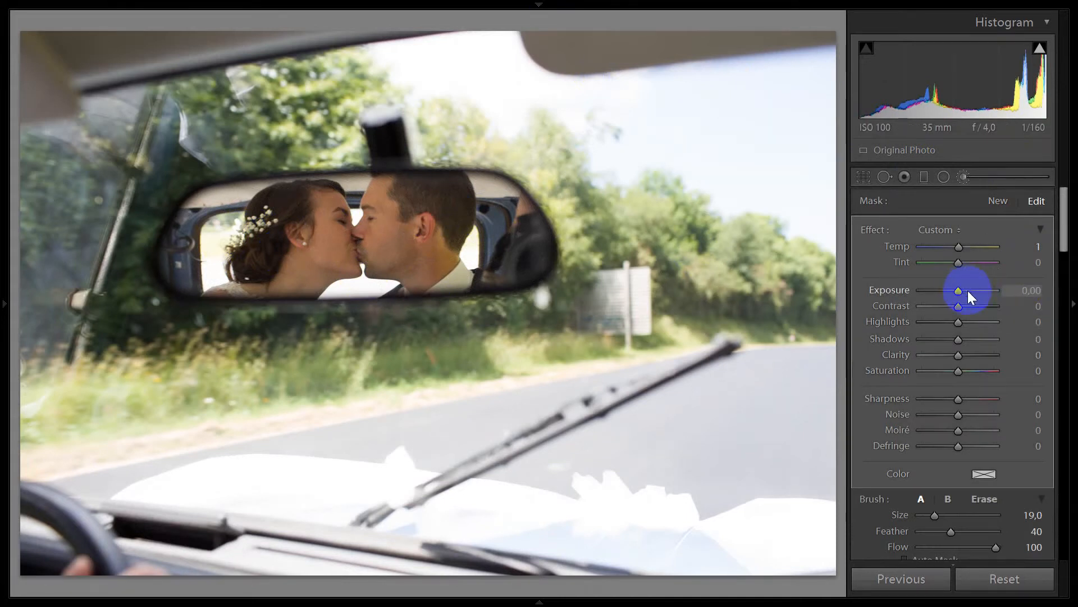
mouse_move(968, 291)
left_mouse_down()
mouse_move(957, 293)
mouse_move(969, 291)
left_mouse_up()
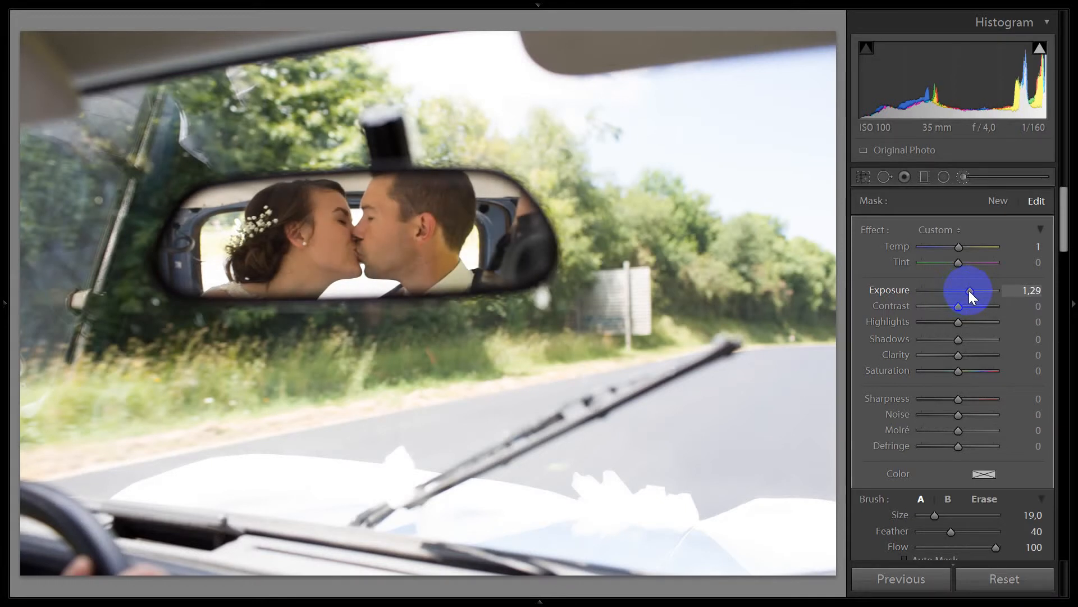
left_click_drag(969, 291, 971, 291)
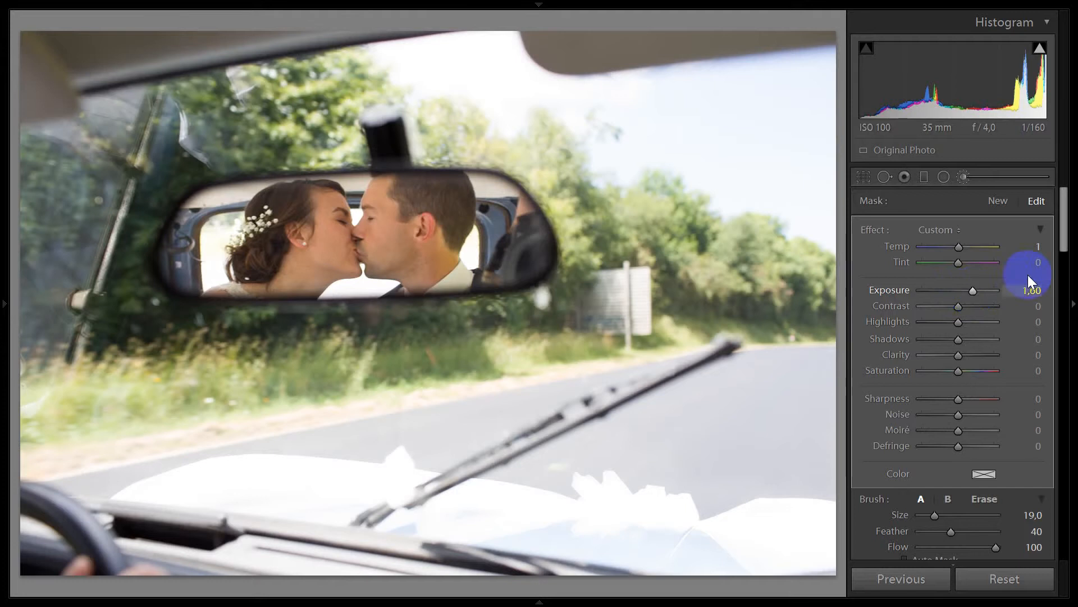
left_click_drag(1063, 228, 1062, 260)
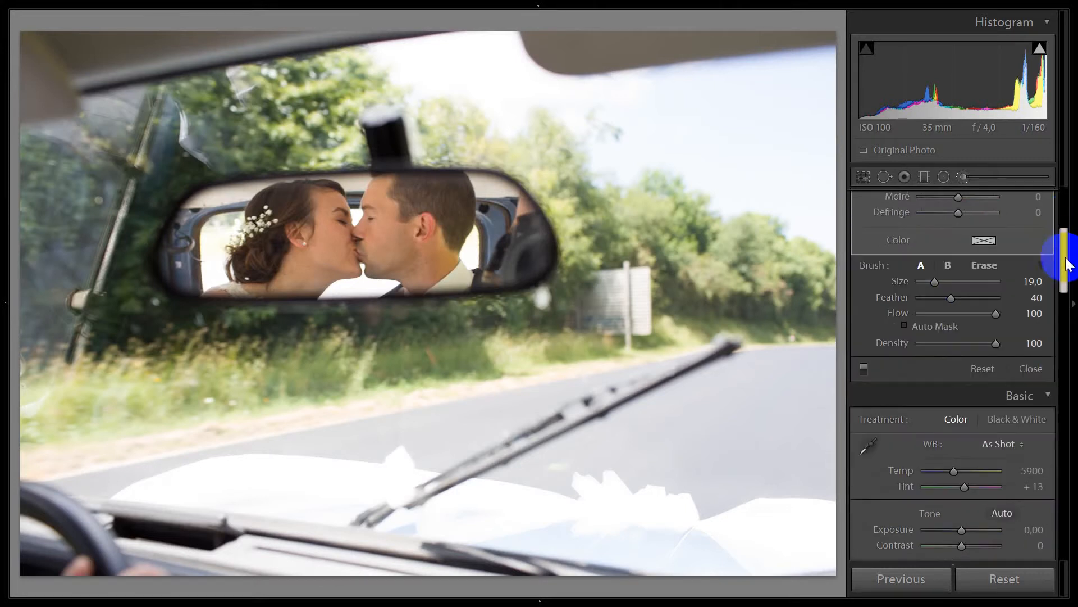
left_click(1032, 370)
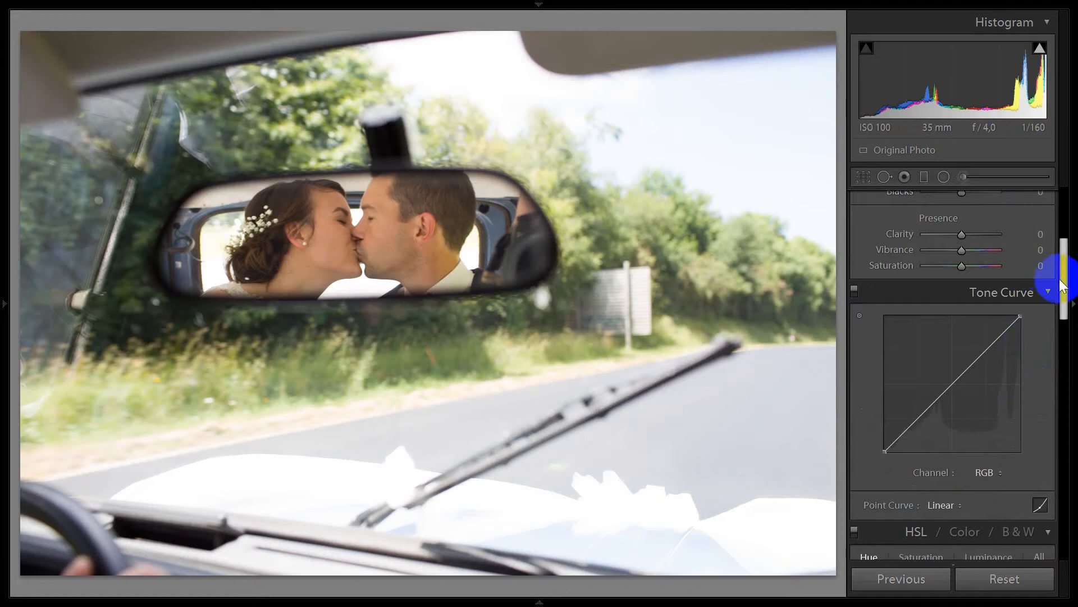
- Try Highlights and Shadows at -100 on the whole photo and reset both to 0
scroll(1051, 253, "up", 5)
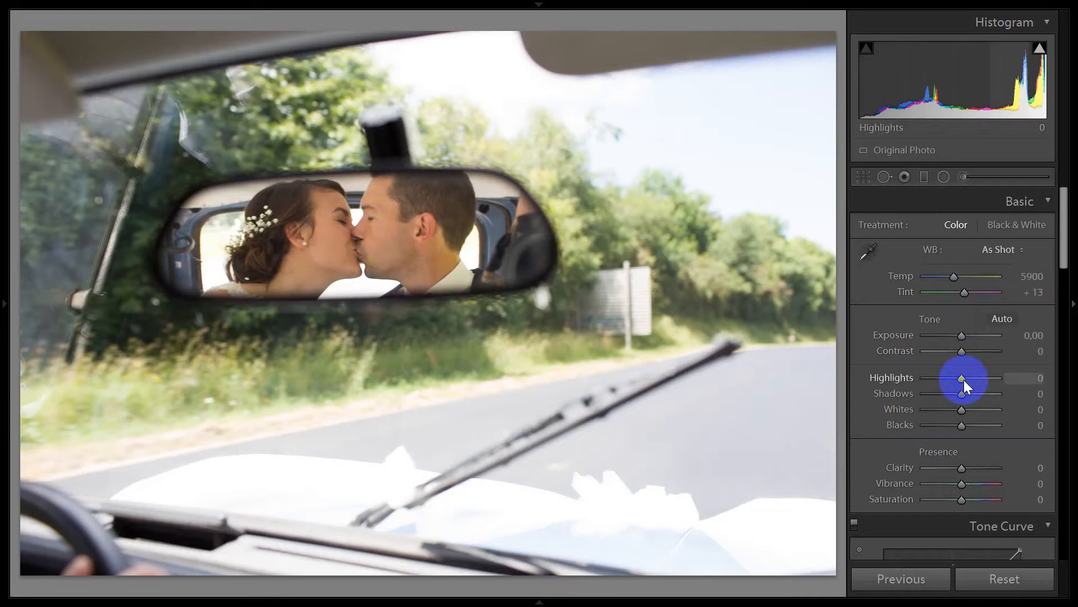
left_click_drag(964, 380, 892, 380)
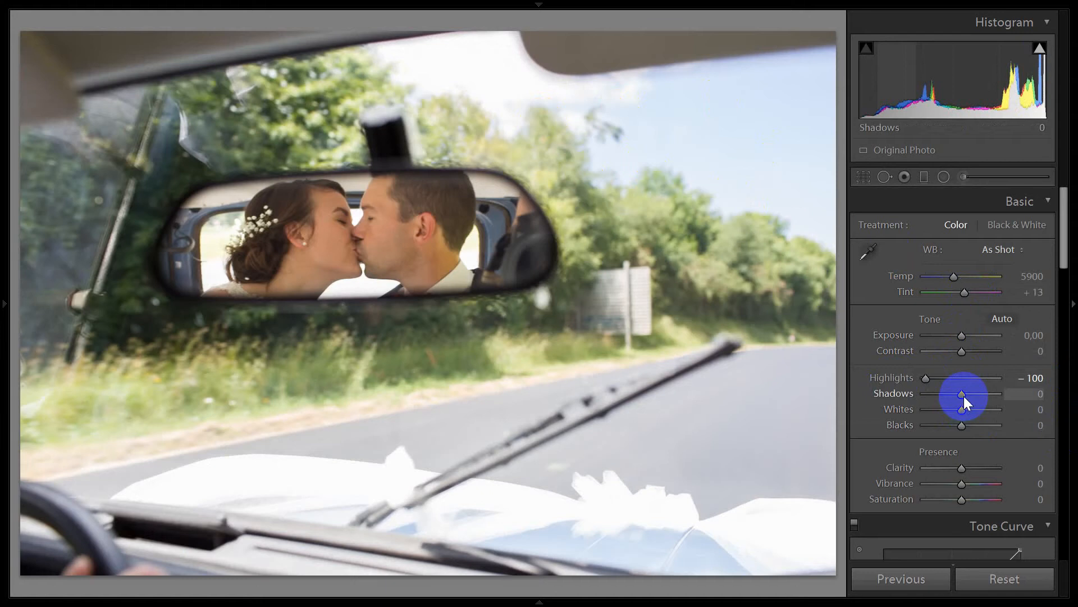
left_click_drag(963, 396, 200, 258)
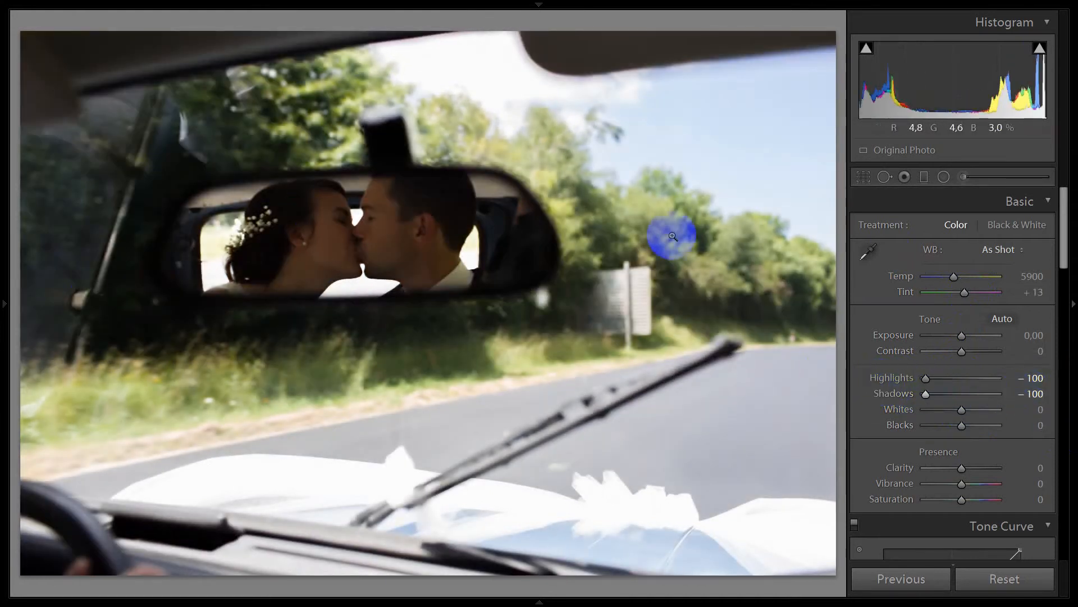
double_click(923, 392)
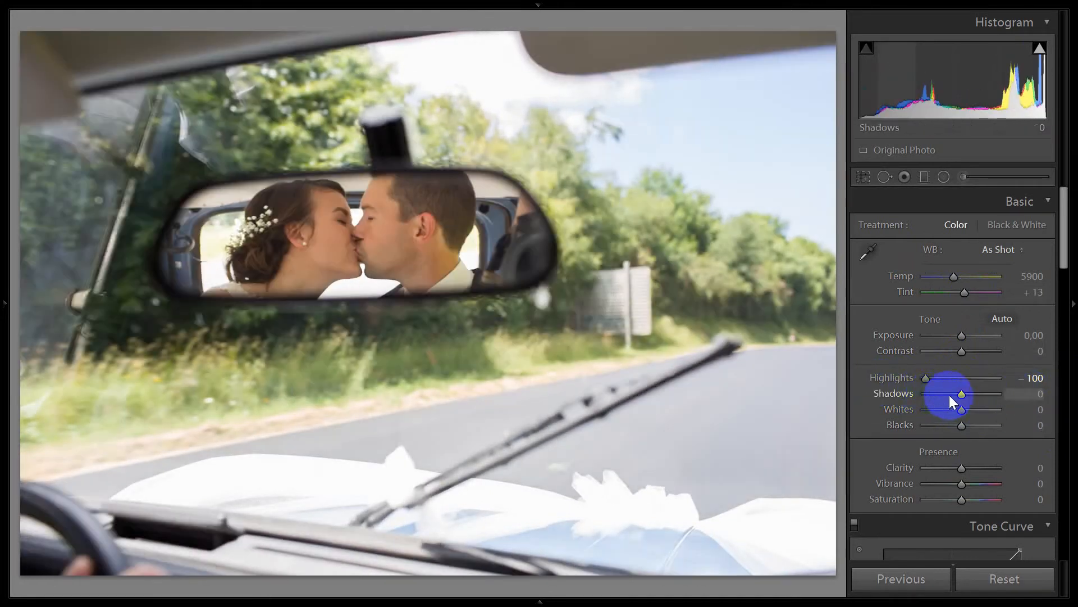
double_click(928, 380)
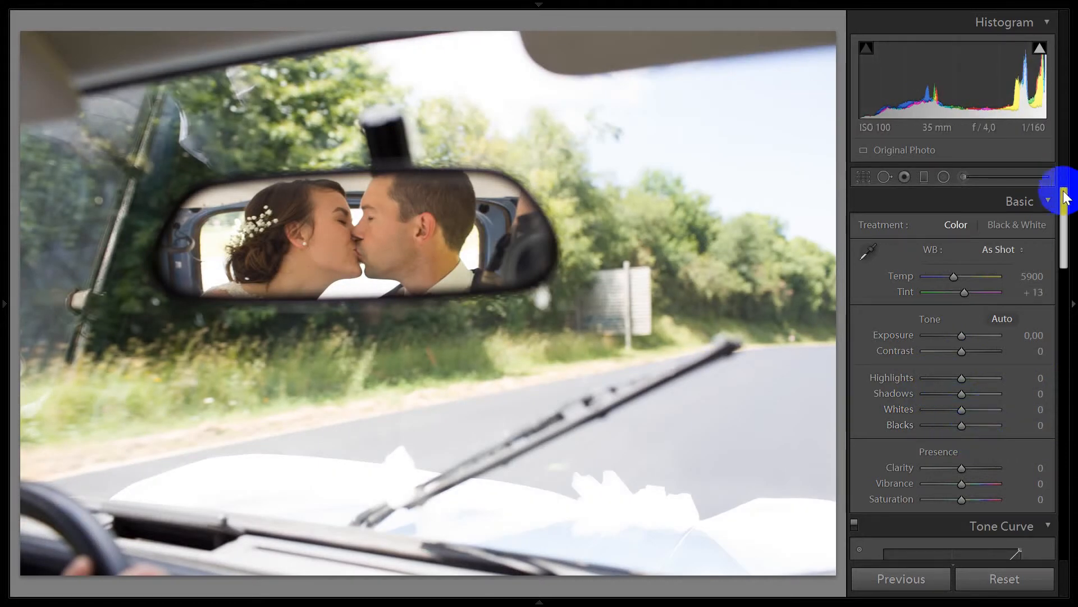
- Try different Clarity and Vibrance amounts and a Saturation of -100, resetting all three to 0
left_click_drag(1061, 194, 1067, 238)
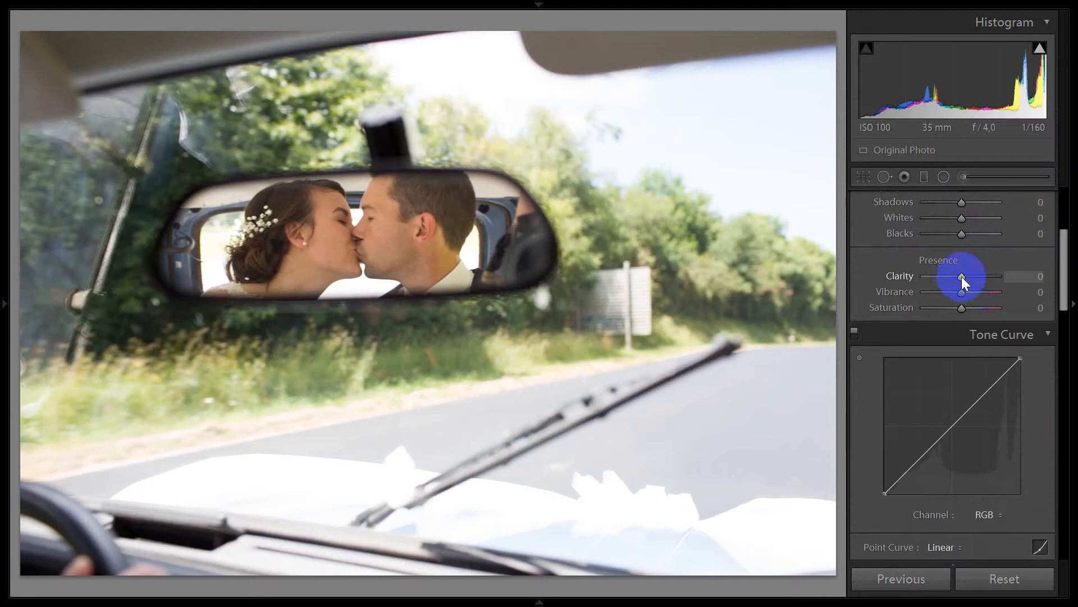
mouse_move(962, 276)
left_mouse_down()
mouse_move(1005, 278)
mouse_move(881, 272)
mouse_move(975, 274)
left_mouse_up()
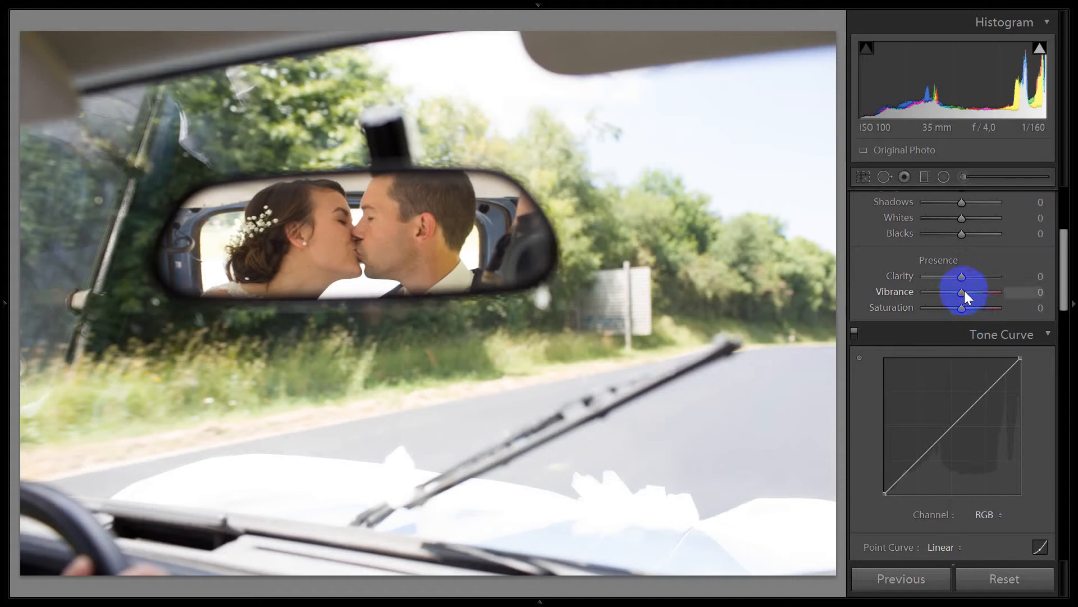
left_click_drag(965, 291, 841, 305)
double_click(973, 292)
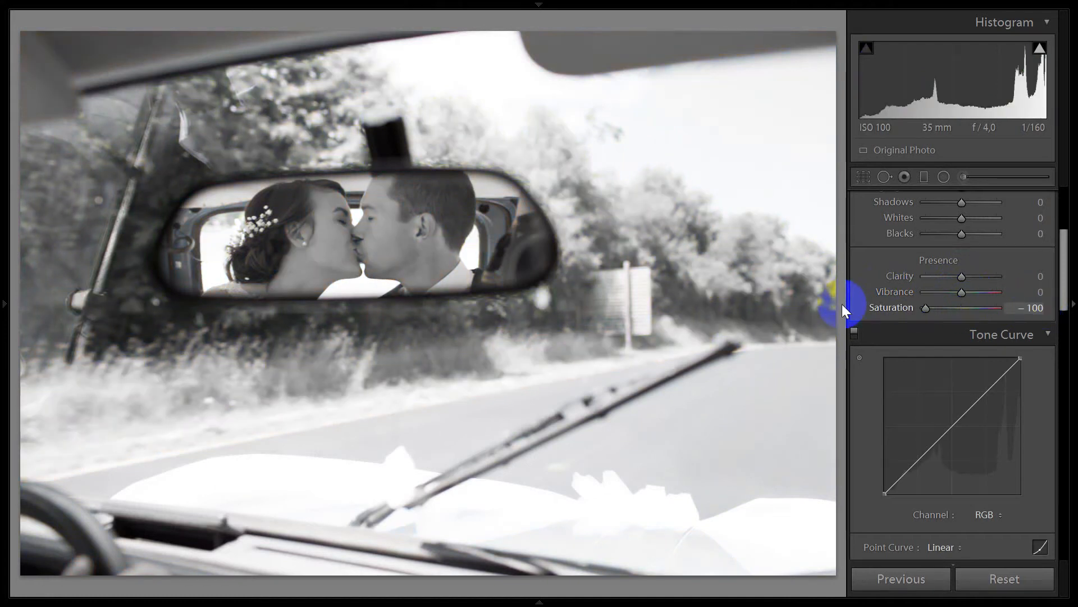
double_click(935, 305)
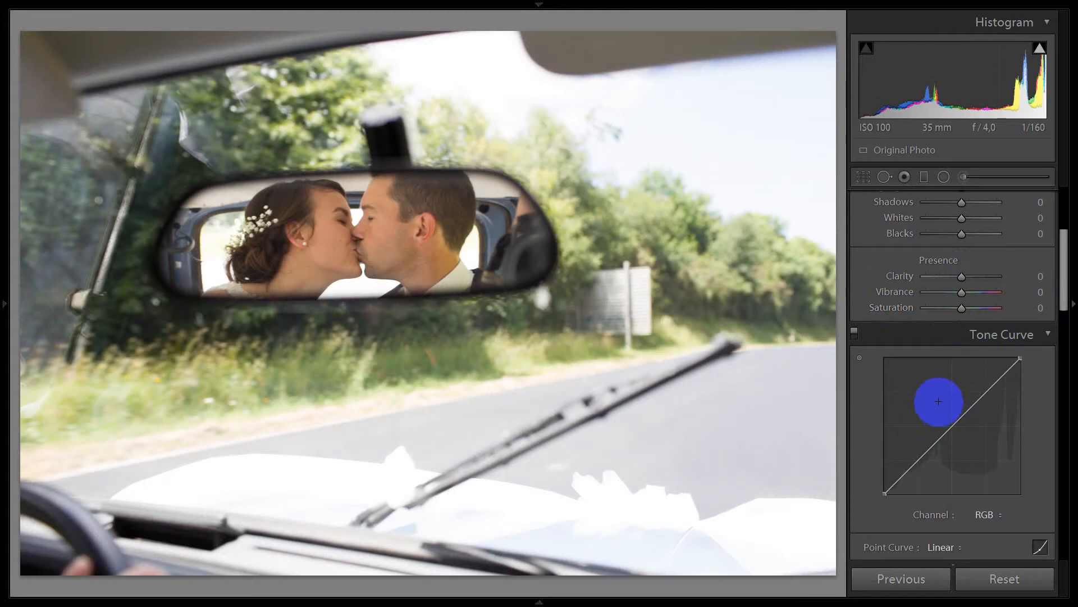
- Try raising the midtones of the RGB tone curve to 54.1 / 71.4 % and remove the added curve point
scroll(1042, 344, "down", 3)
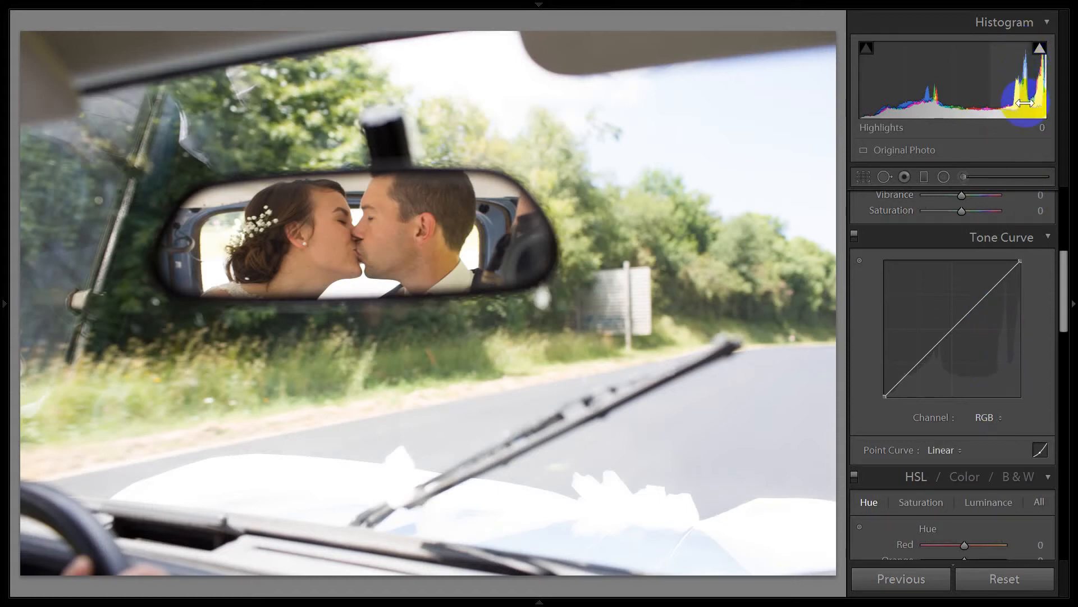
key("F7")
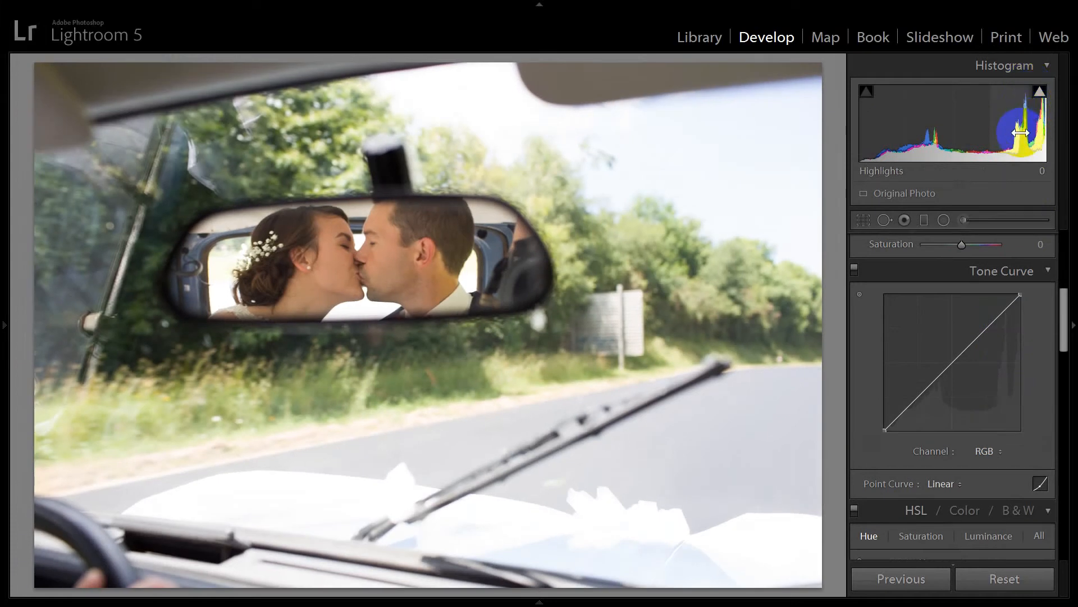
key("F5")
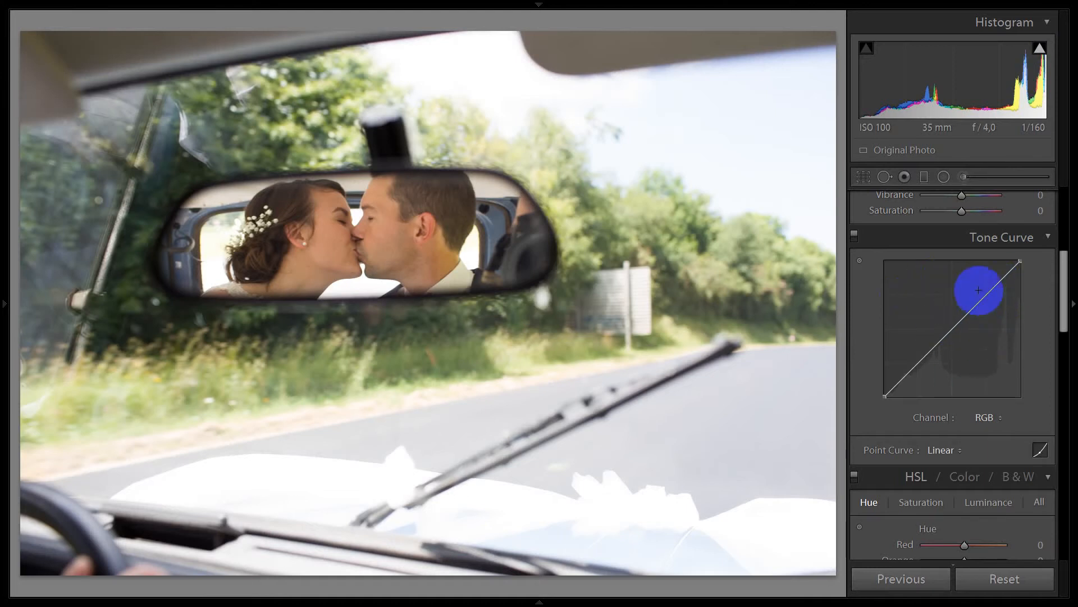
left_click(957, 323)
left_click_drag(957, 323, 959, 298)
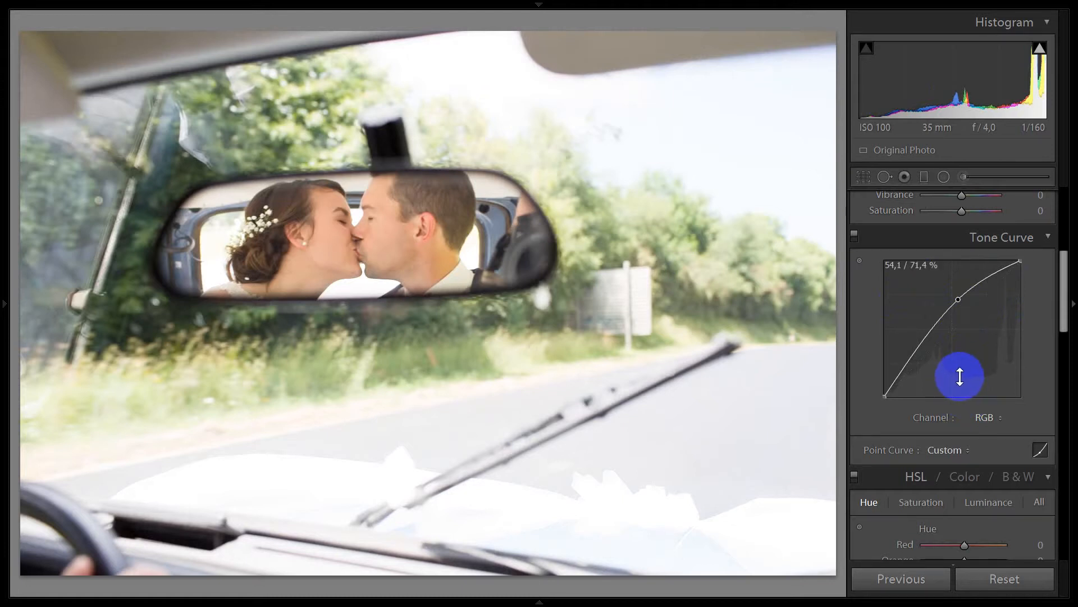
double_click(958, 298)
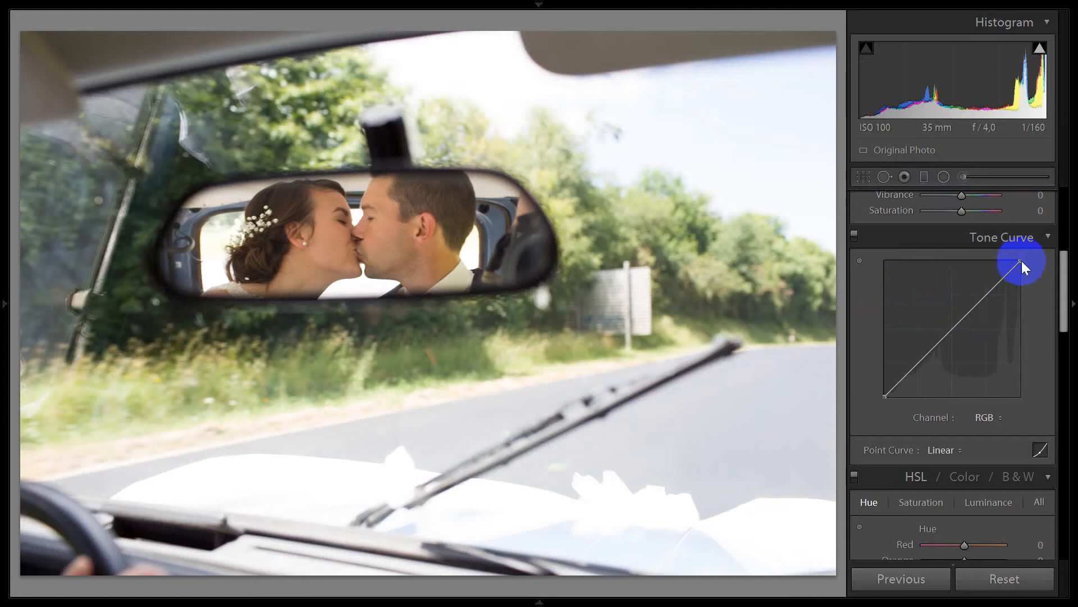
- Try moving the tone curve's white point inward and lowering its midtones, and restore the linear curve
left_click_drag(1020, 261, 998, 260)
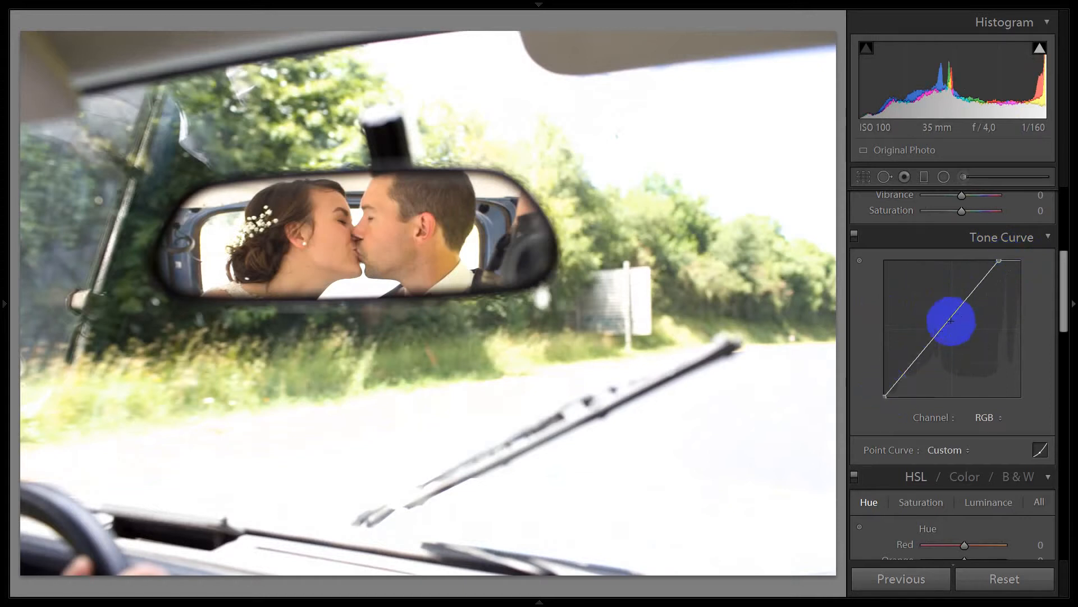
left_click_drag(953, 313, 964, 327)
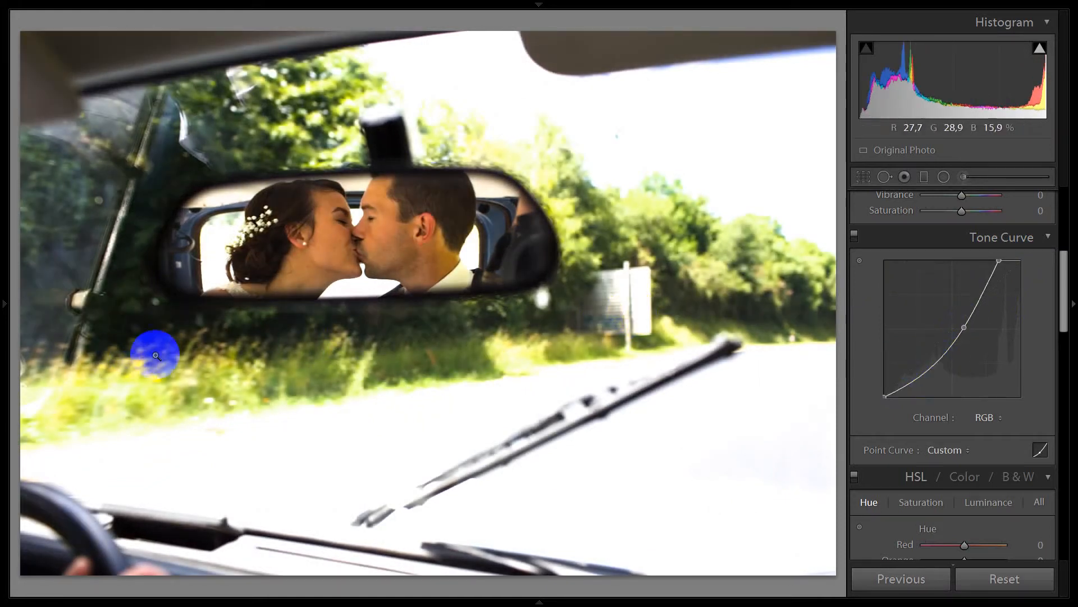
left_click(627, 333)
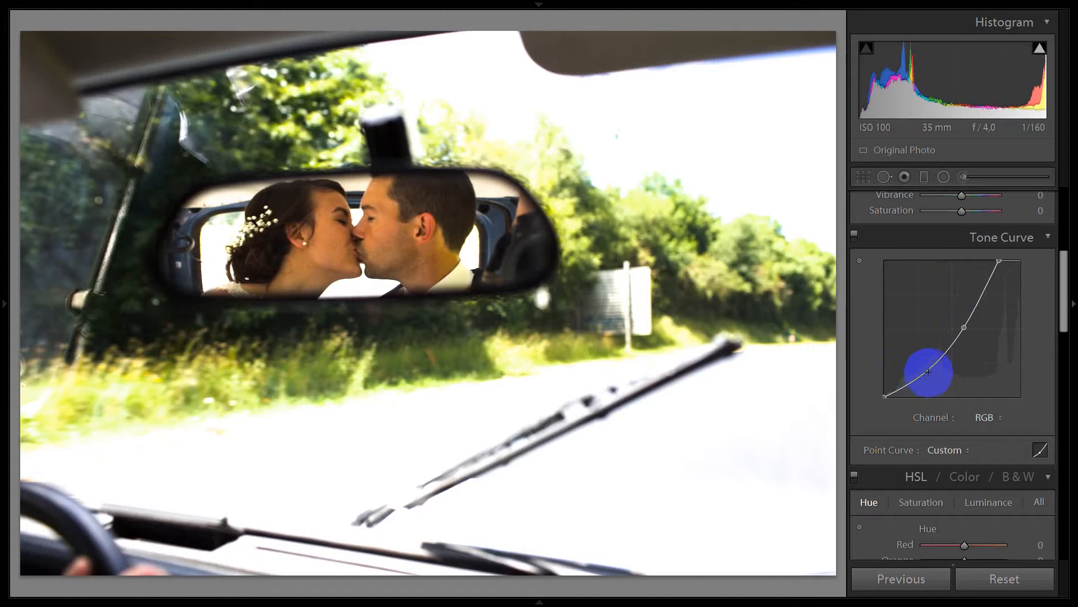
double_click(964, 325)
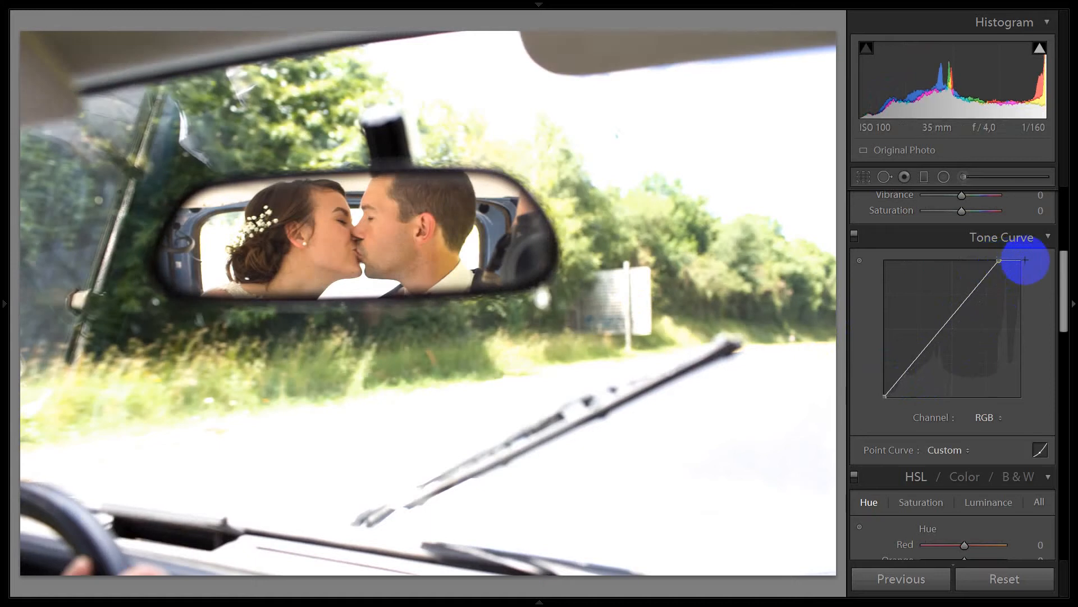
mouse_move(1001, 260)
left_mouse_down()
mouse_move(1040, 251)
mouse_move(1020, 261)
left_mouse_up()
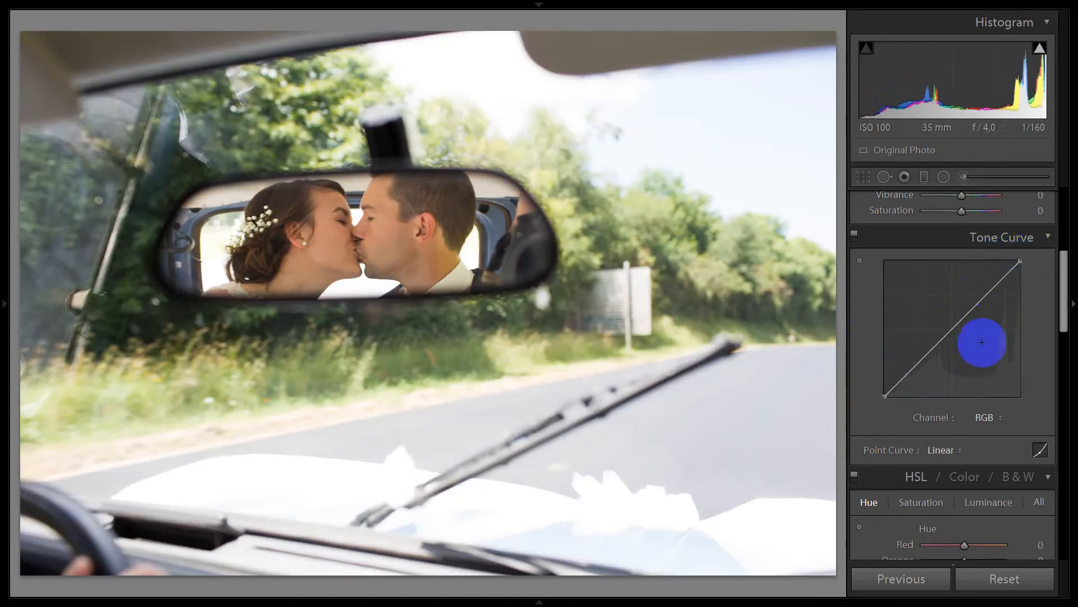
- Adjust the whole photo's Clarity in the Basic settings
scroll(962, 403, "up", 2)
scroll(957, 372, "up", 2)
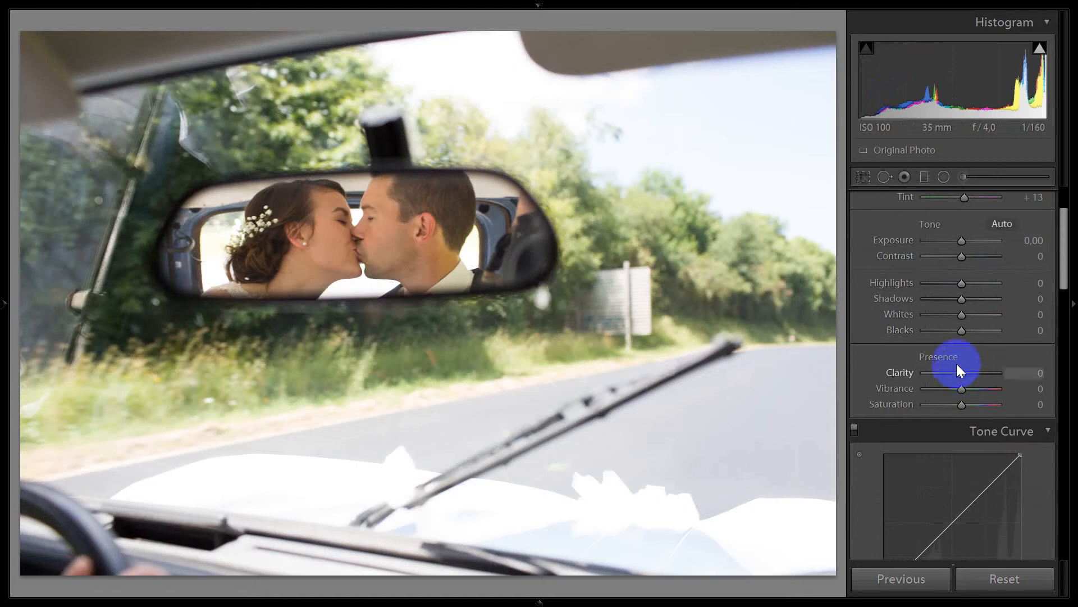
left_click_drag(1066, 240, 1065, 200)
left_click(1031, 285)
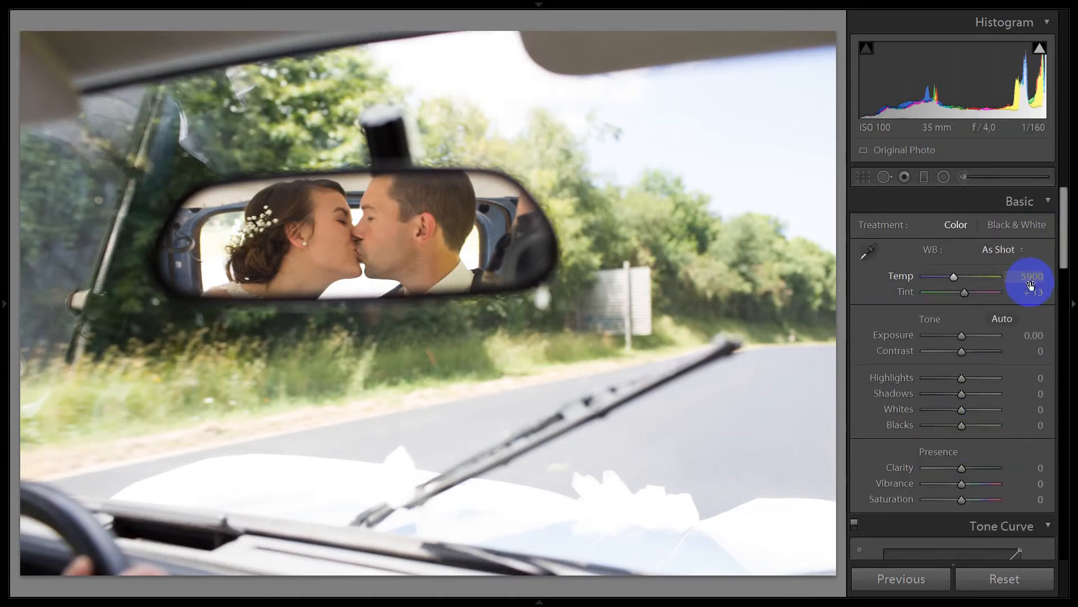
mouse_move(962, 468)
left_mouse_down()
mouse_move(990, 464)
mouse_move(959, 338)
mouse_move(983, 471)
mouse_move(961, 483)
left_mouse_up()
- Select the existing brush mask on the couple in the mirror and set its exposure to 1.80 and contrast to 15
left_click(982, 175)
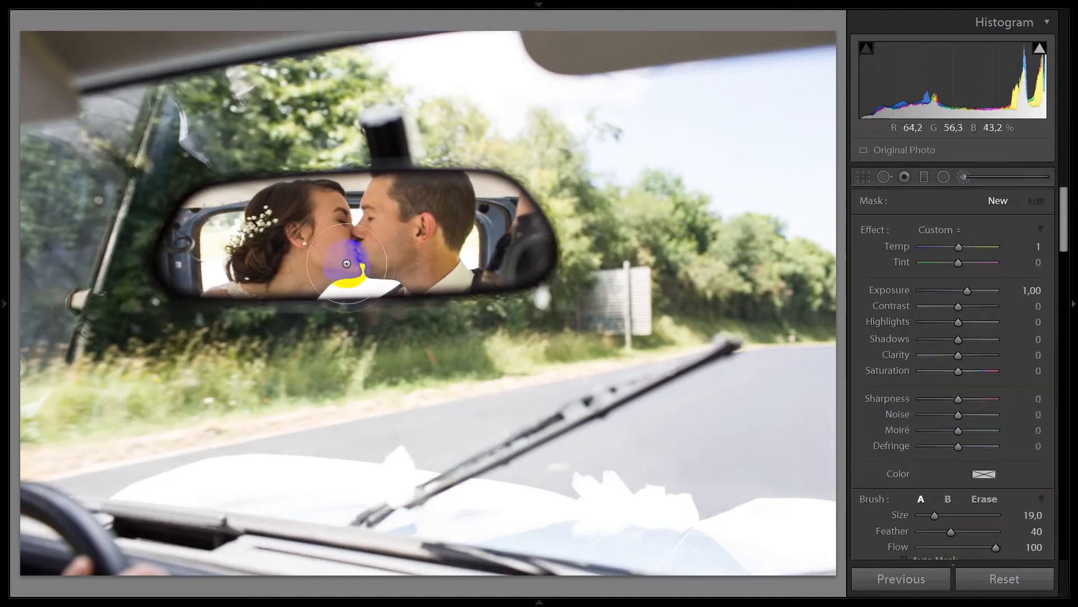
left_click_drag(271, 217, 219, 239)
left_click(218, 235)
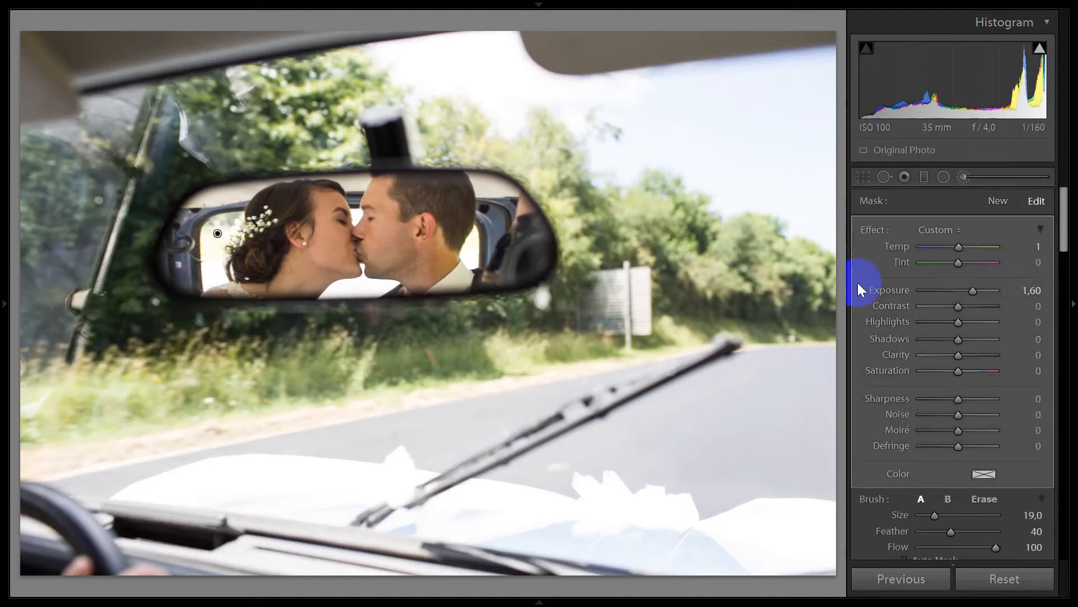
key("Up")
key("Up")
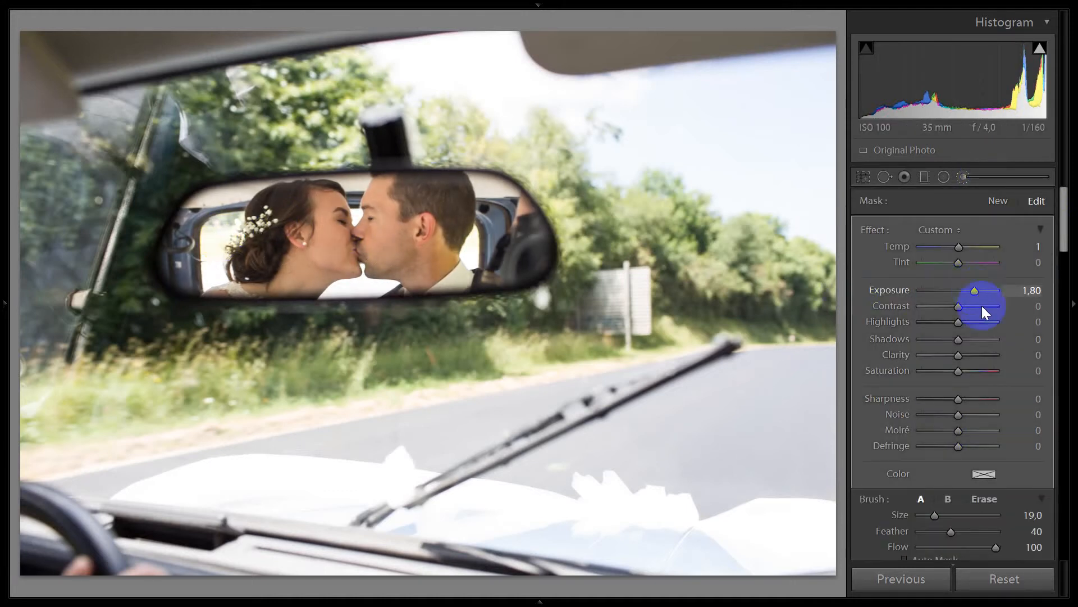
left_click(965, 306)
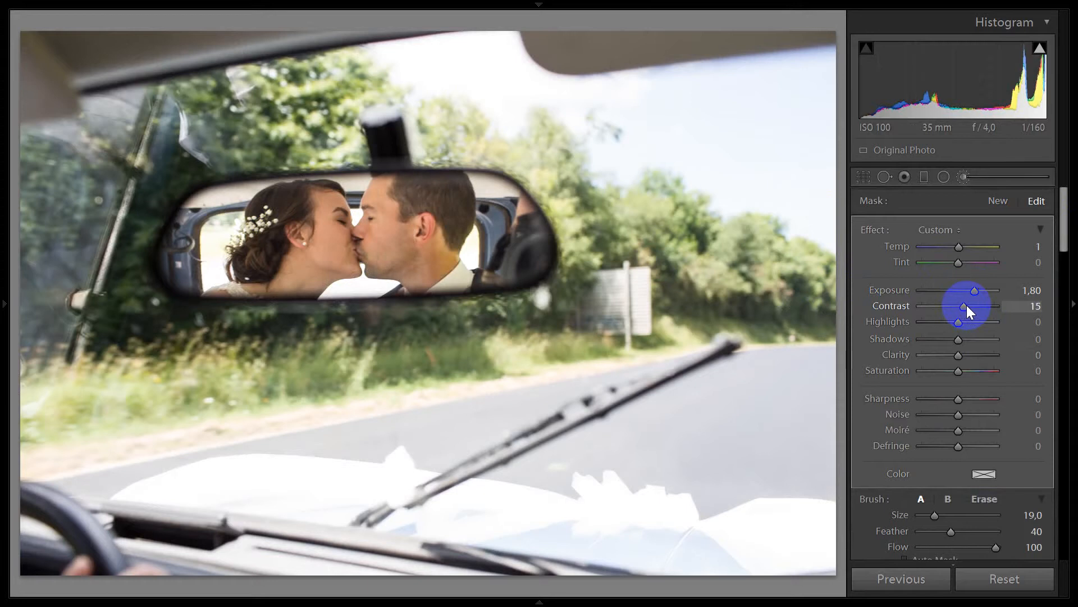
- Try lowering the saturation of the mirror brush mask to -14 and close the brush adjustments
left_click_drag(958, 374, 952, 374)
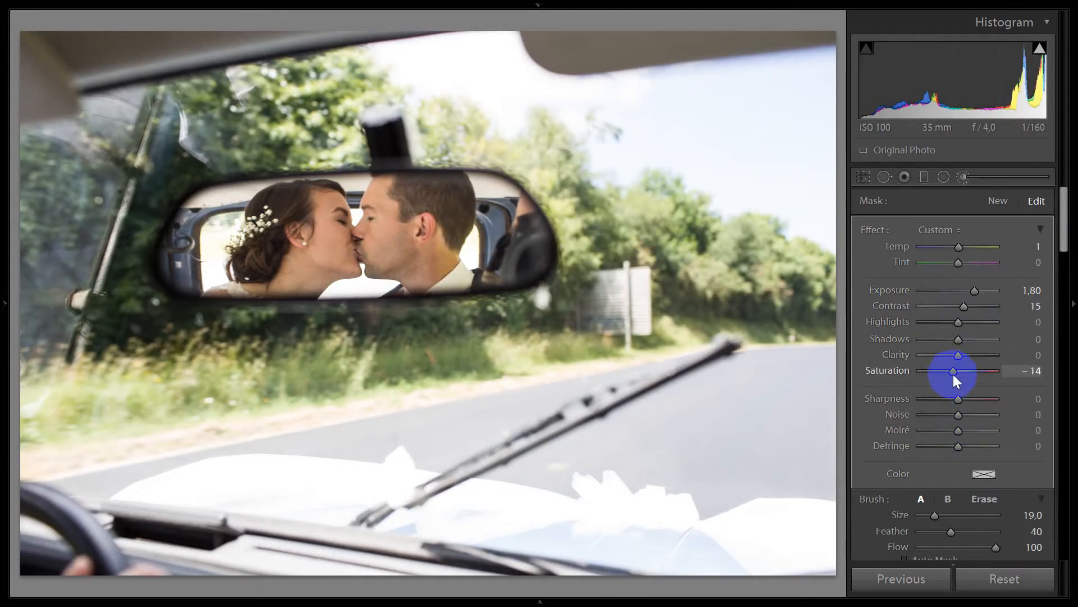
left_click(1031, 533)
scroll(1012, 436, "down", 4)
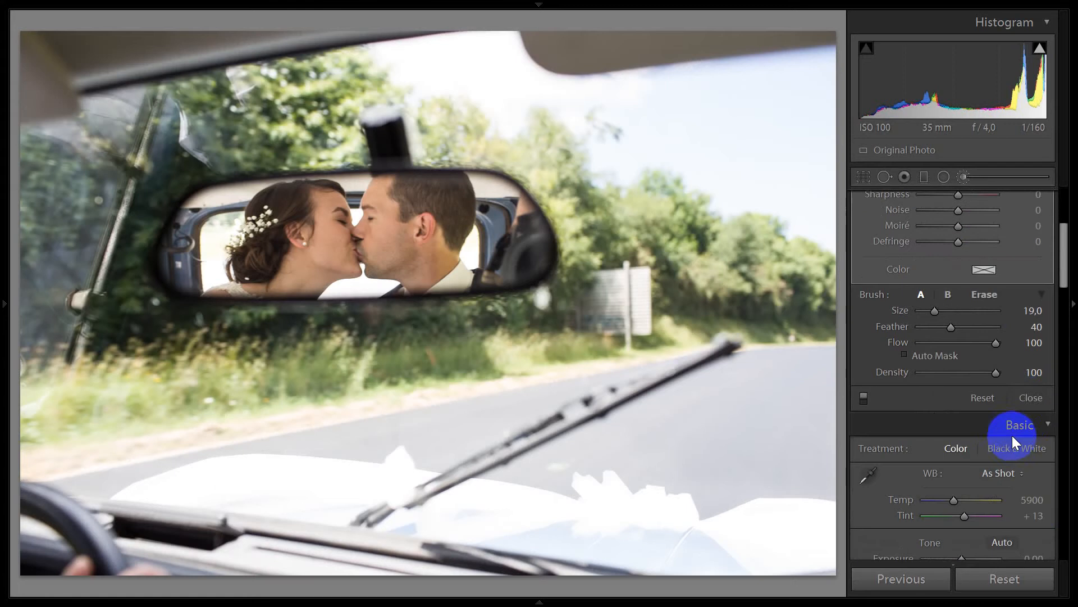
left_click(1031, 398)
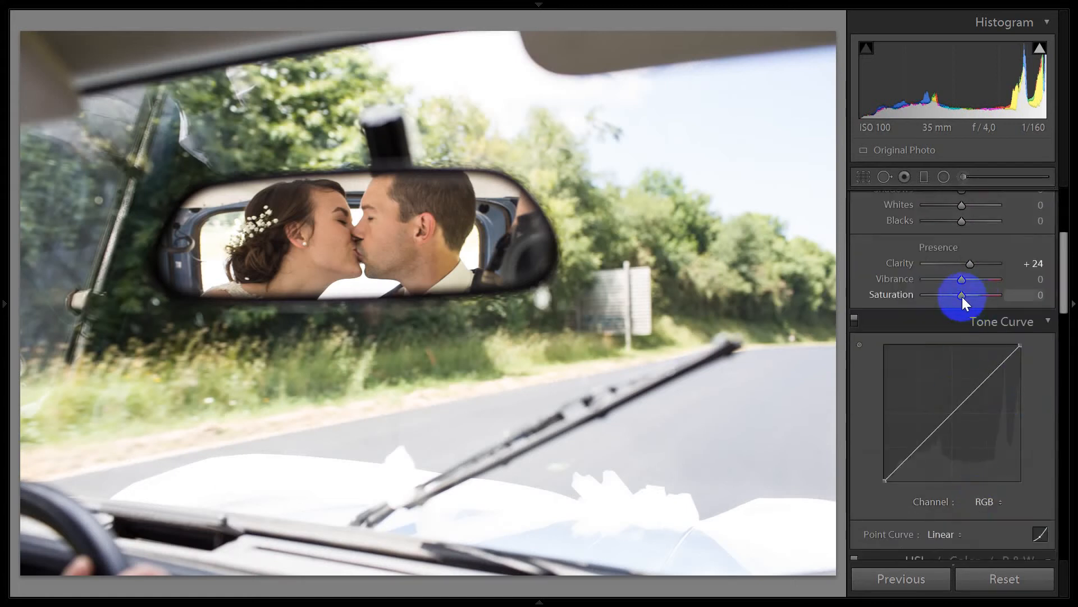
- Set the whole photo's Saturation to -15 and Highlights to -89 in the Basic settings
left_click_drag(962, 296, 955, 294)
left_click_drag(1064, 273, 1064, 226)
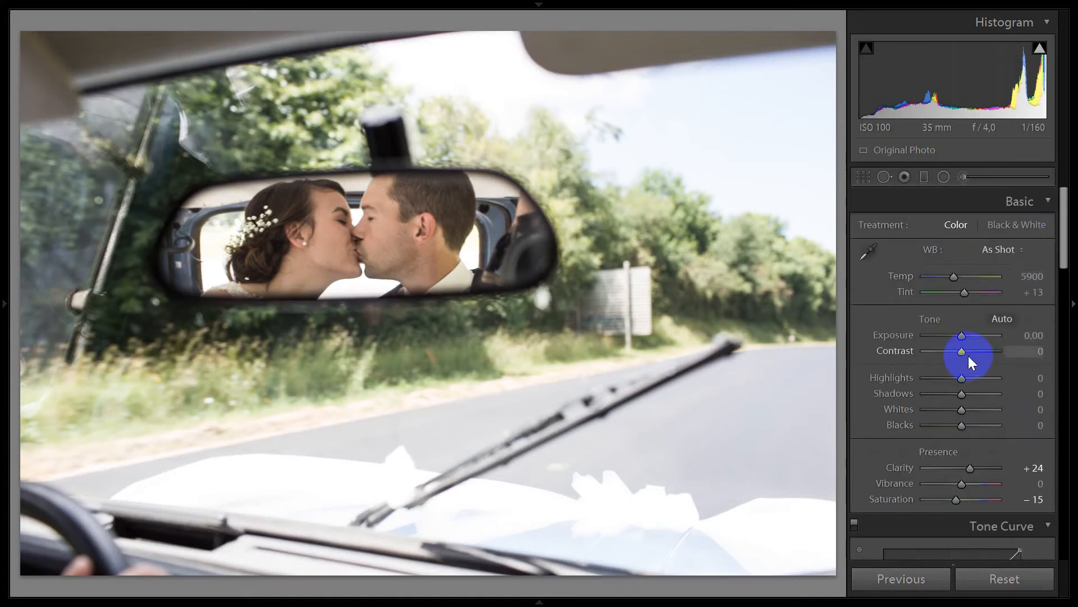
left_click(489, 380)
left_click(515, 305)
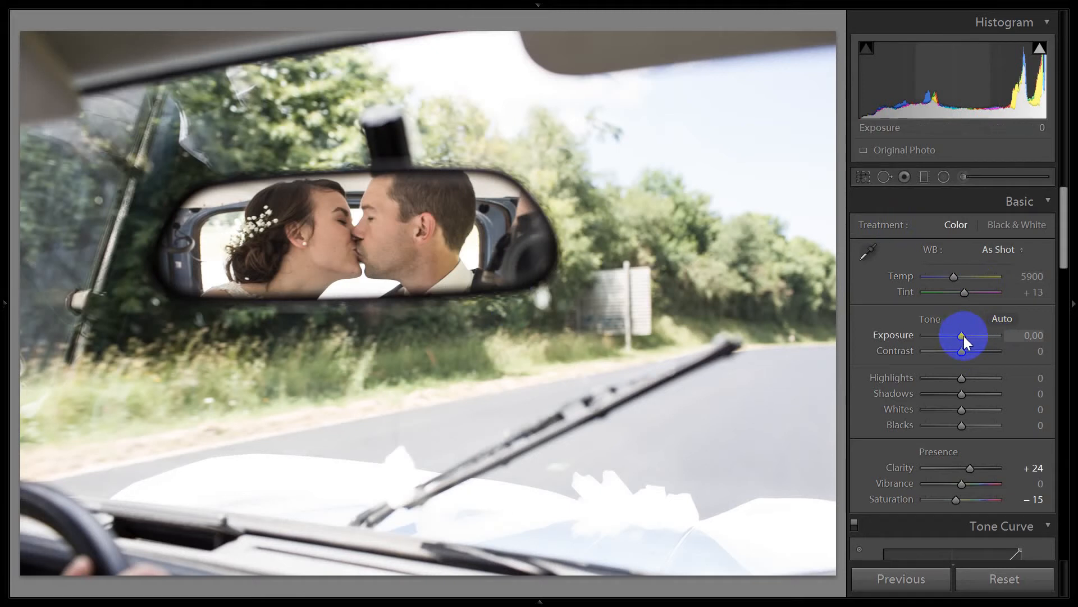
left_click_drag(962, 378, 933, 379)
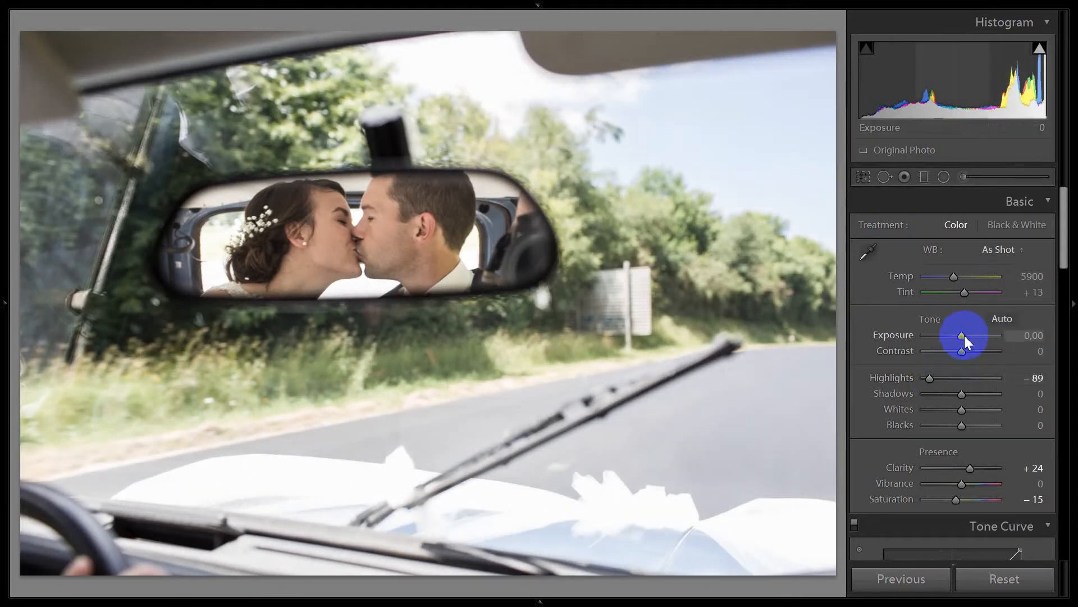
- Reset the whole photo's Saturation and set it to -9
scroll(1052, 240, "down", 3)
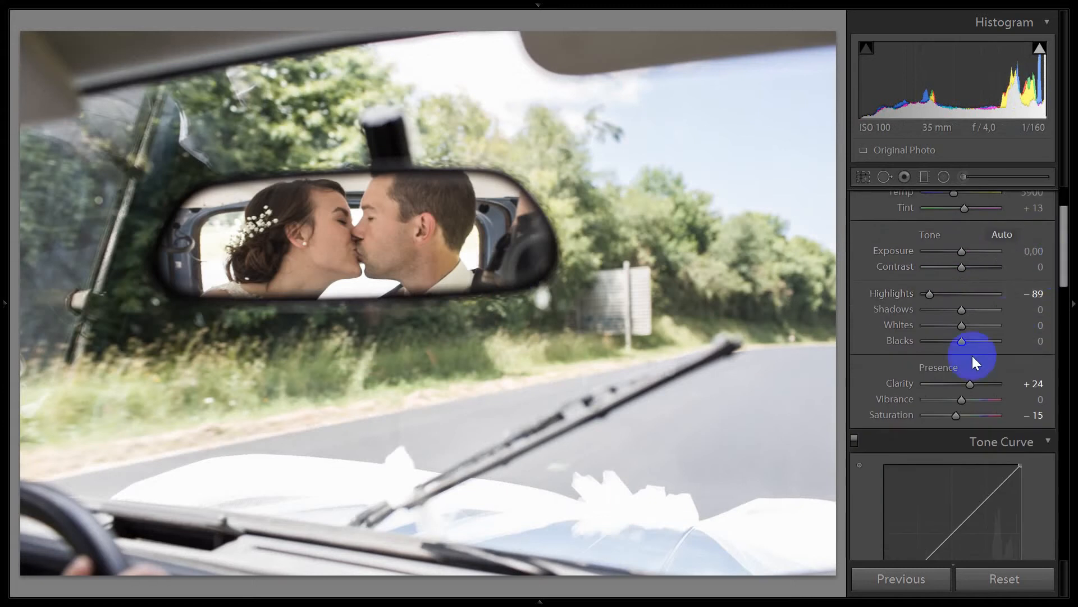
double_click(954, 414)
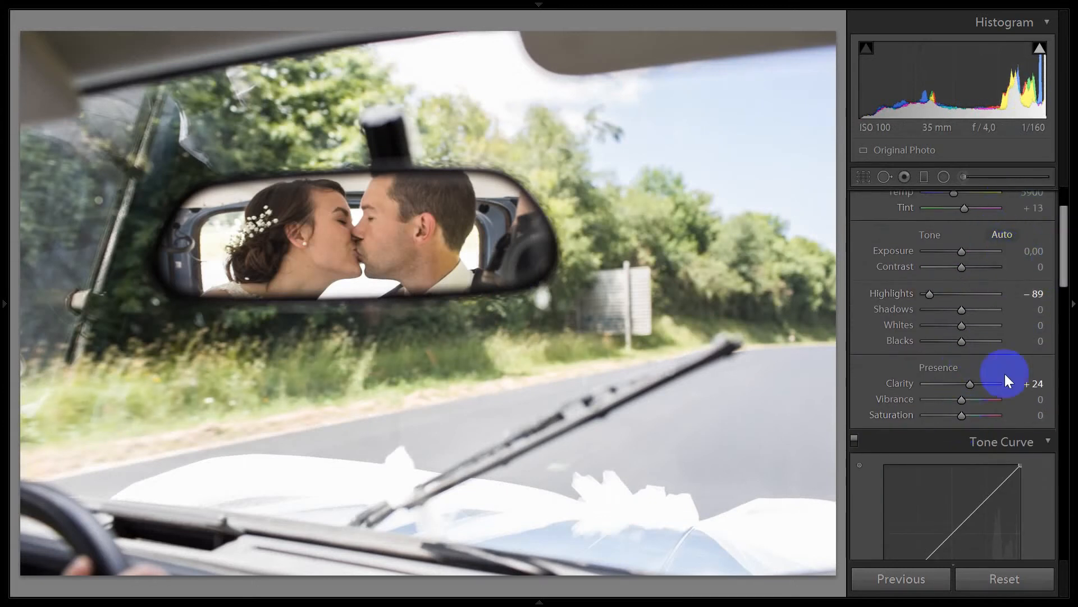
left_click_drag(961, 415, 958, 415)
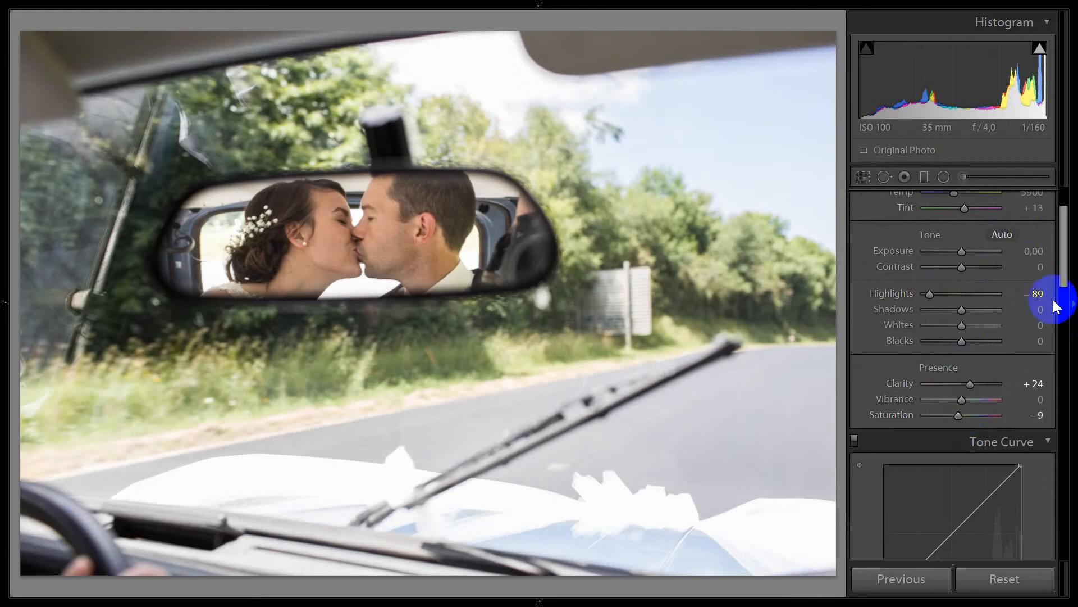
- Reopen the brush mask on the couple in the mirror, reset its saturation to 0 and set its exposure to 2.10
scroll(1045, 253, "up", 3)
left_click(1002, 179)
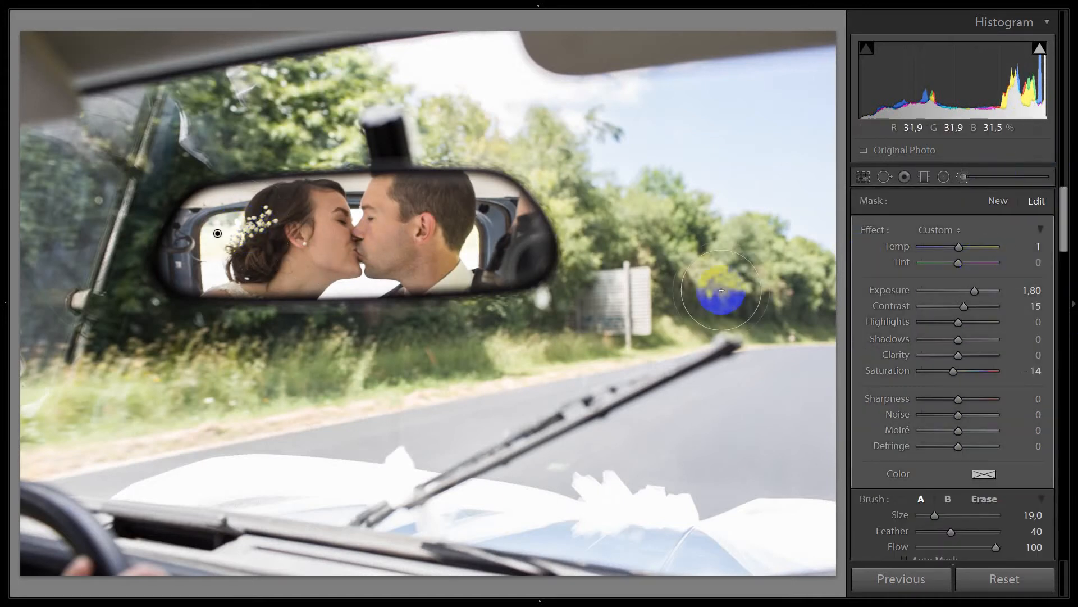
double_click(955, 372)
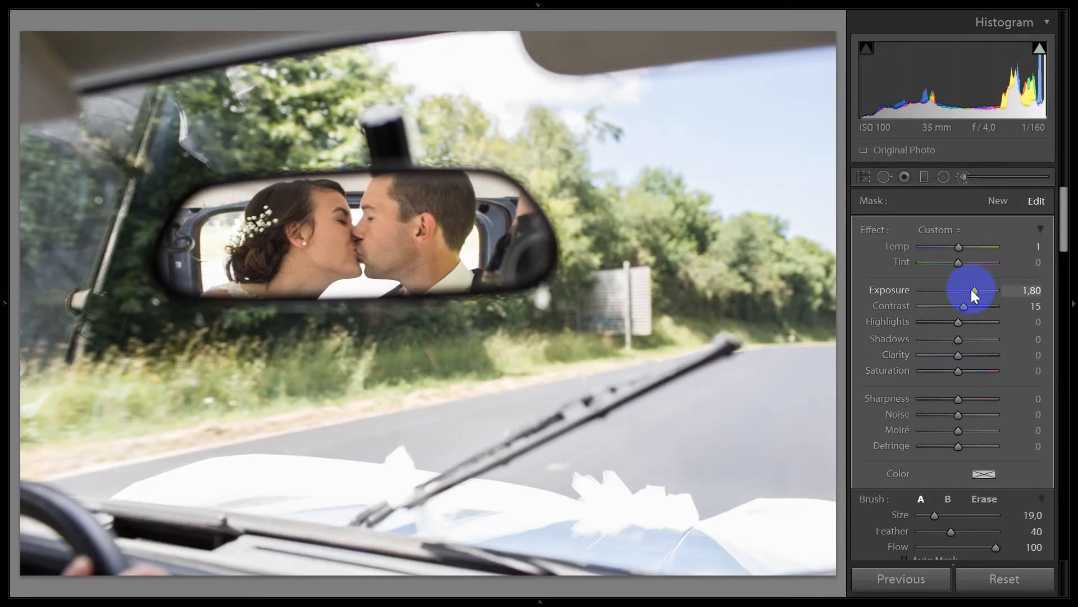
left_click_drag(975, 294, 976, 293)
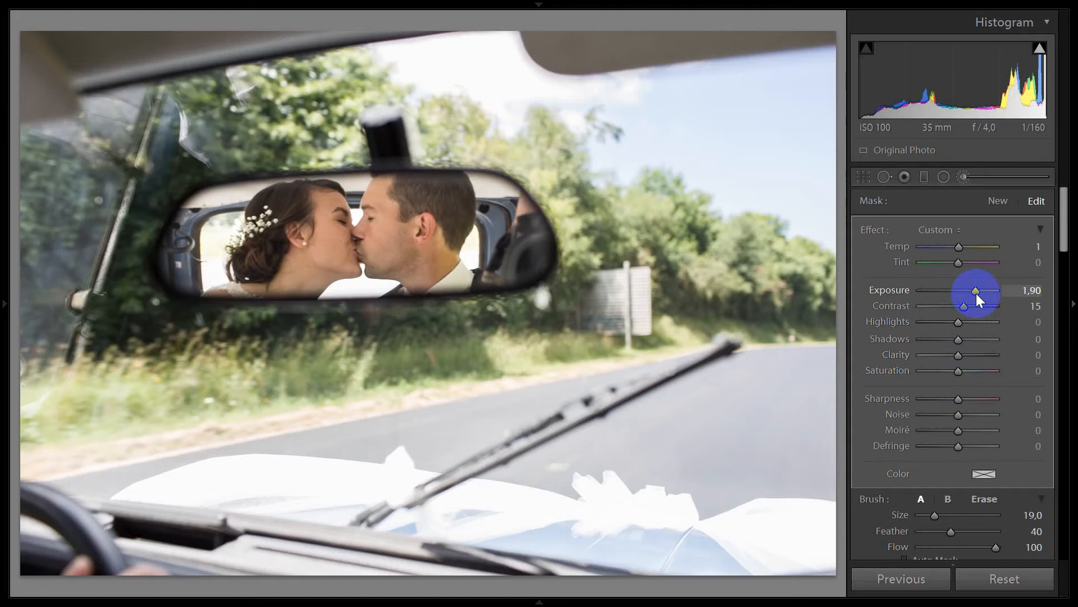
key("Up")
key("Up")
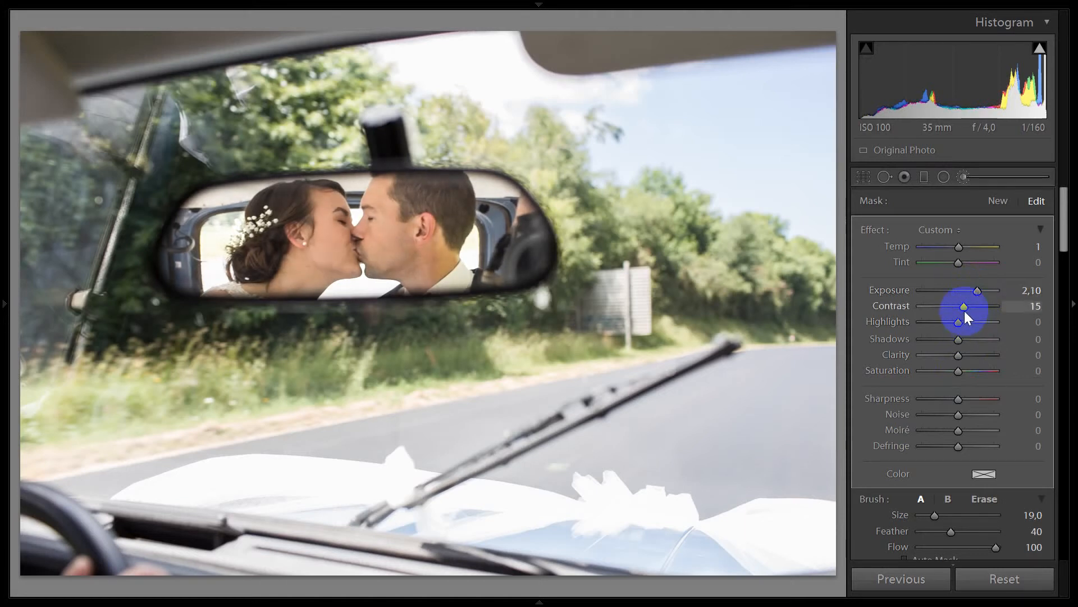
- Set the mirror mask's contrast to 29 and its highlights to 100
left_click_drag(965, 311, 969, 311)
left_click(959, 323)
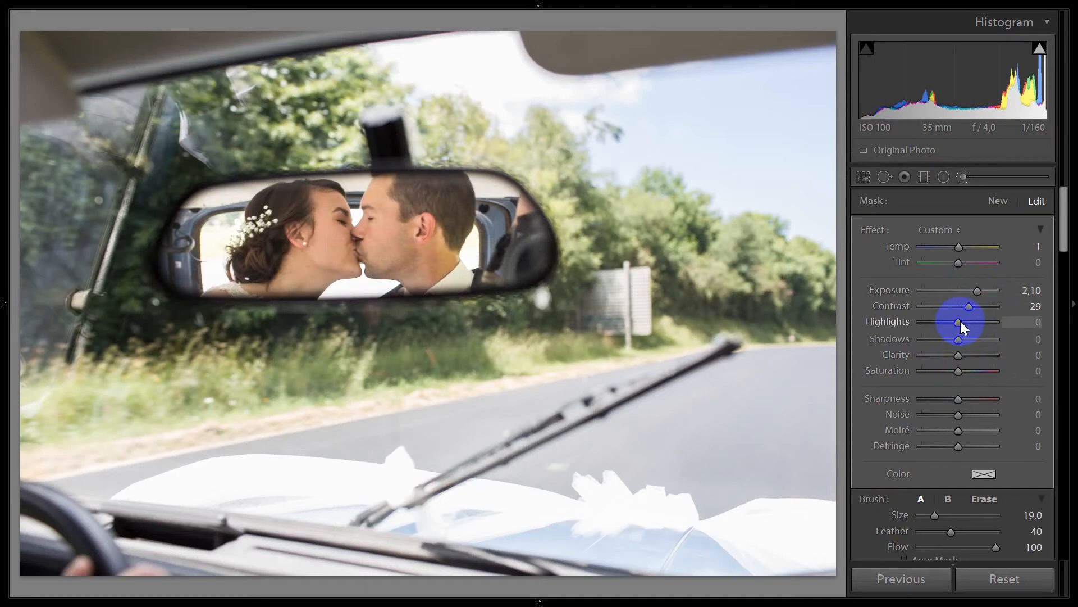
left_click_drag(878, 315, 1071, 306)
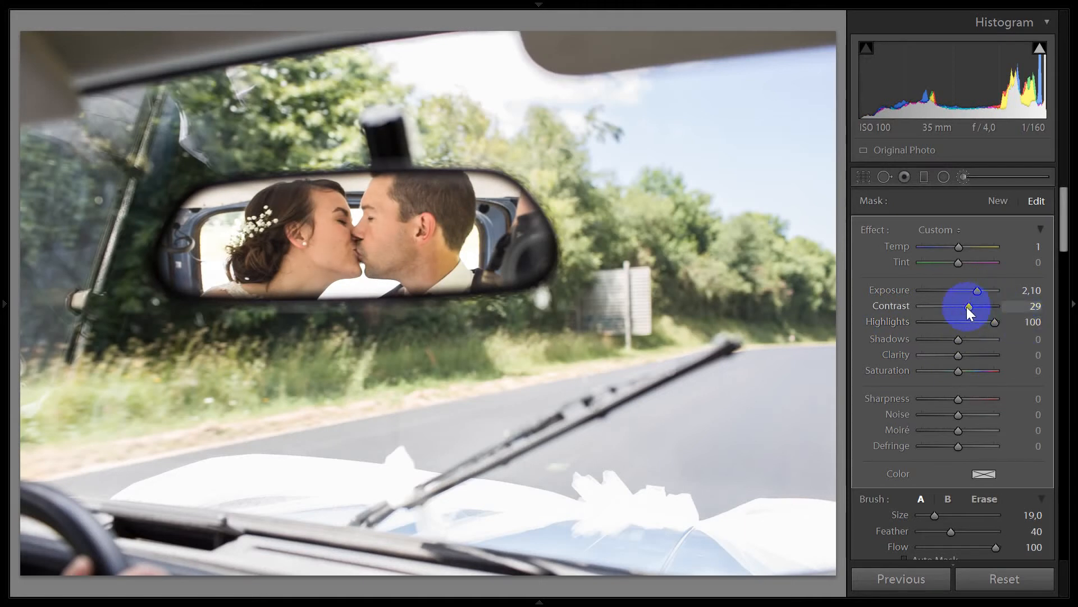
- Try clarity values of 40 and 5 on the mirror mask and reset its clarity to 0
mouse_move(958, 355)
left_mouse_down()
mouse_move(996, 356)
mouse_move(973, 358)
left_mouse_up()
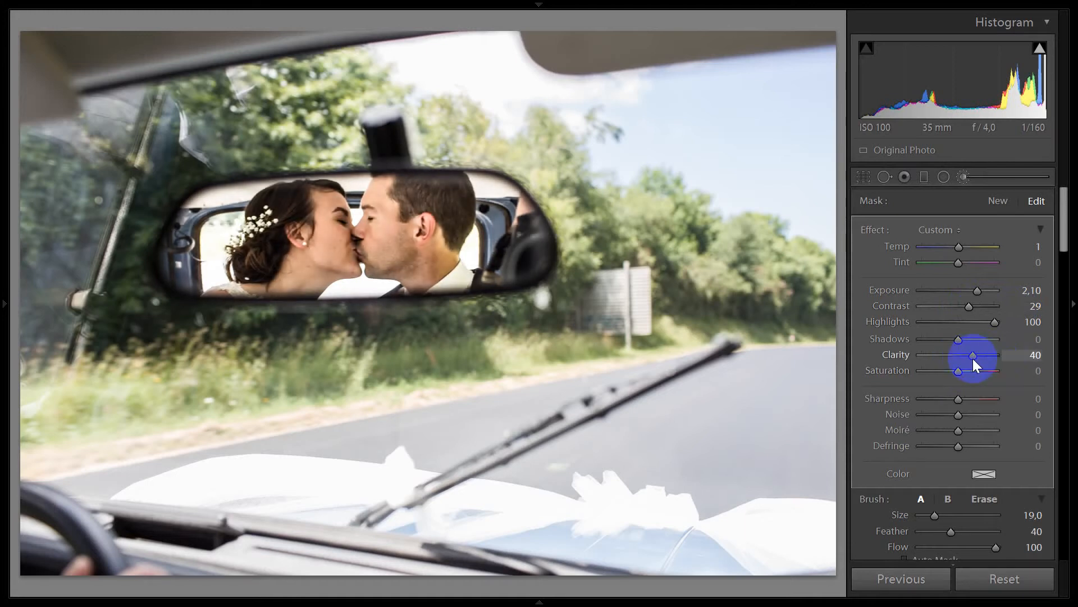
double_click(973, 355)
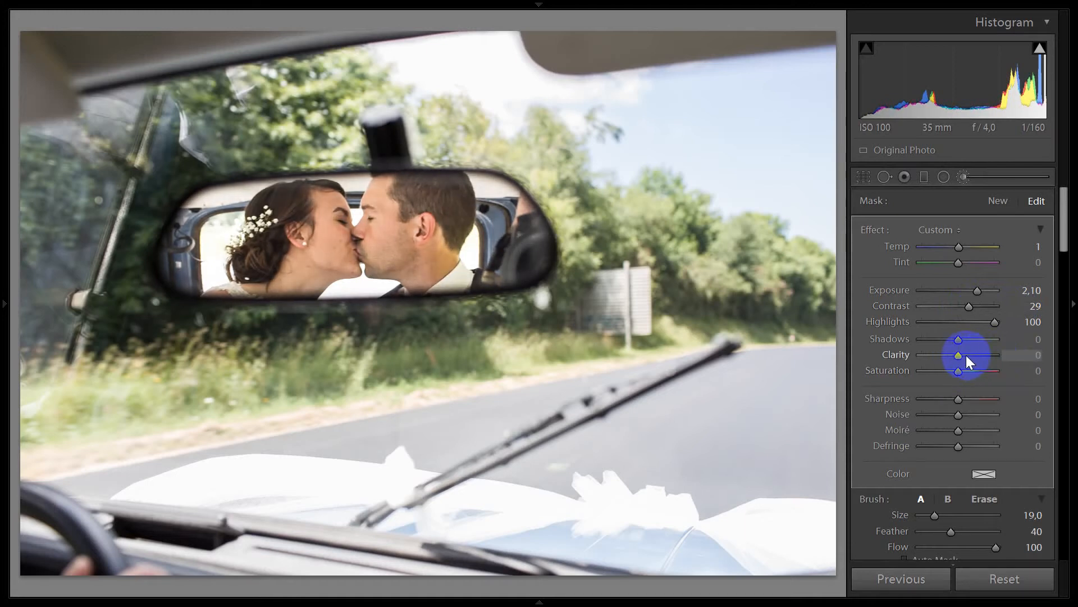
left_click_drag(960, 355, 960, 355)
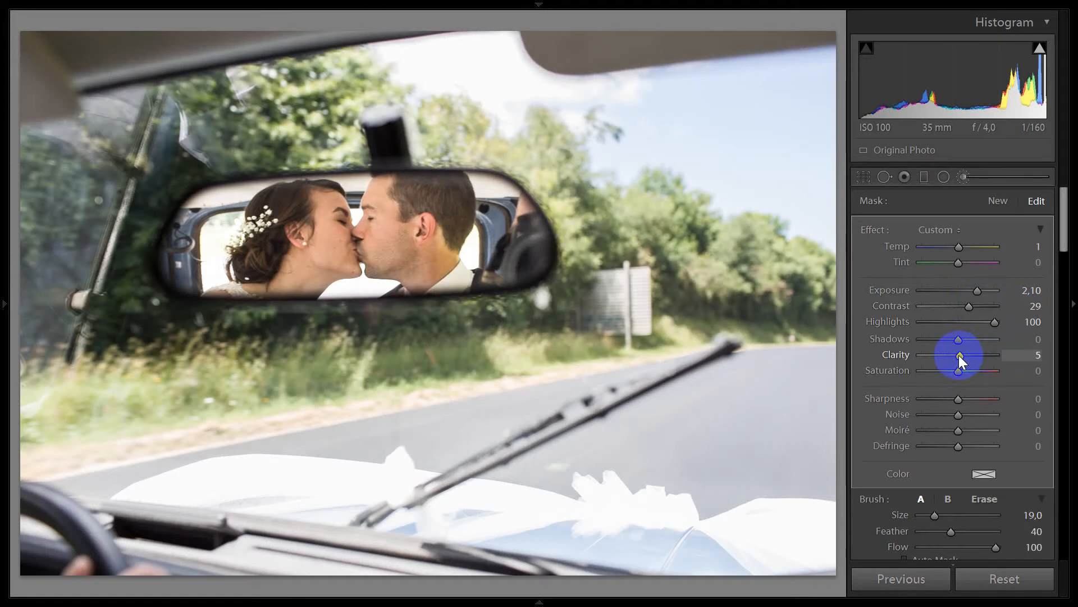
double_click(958, 355)
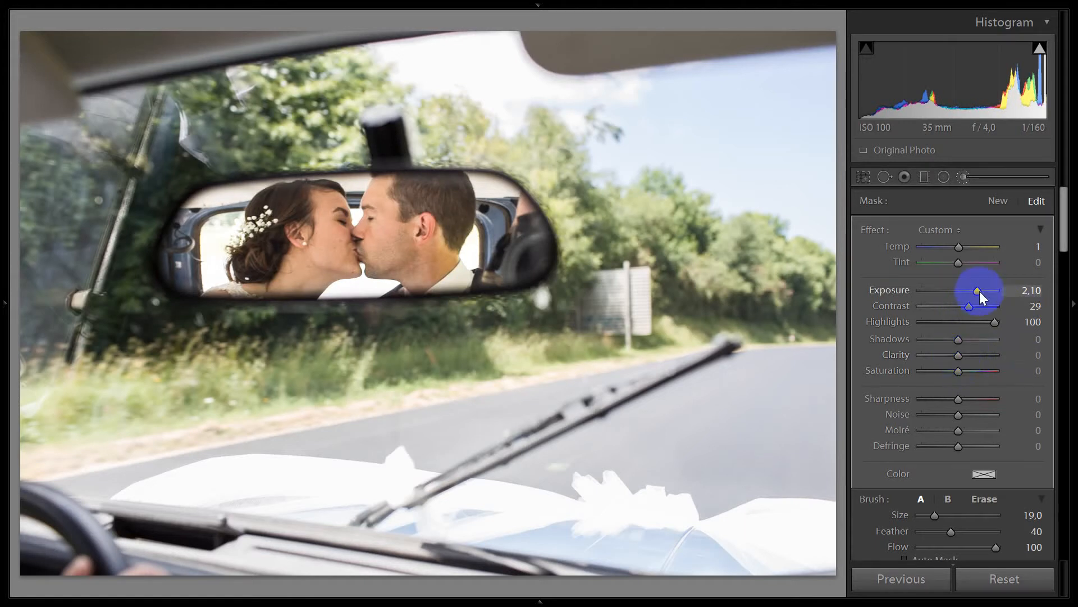
- Set the mirror mask's exposure to 2.20 and close the brush adjustments
left_click_drag(974, 292, 976, 292)
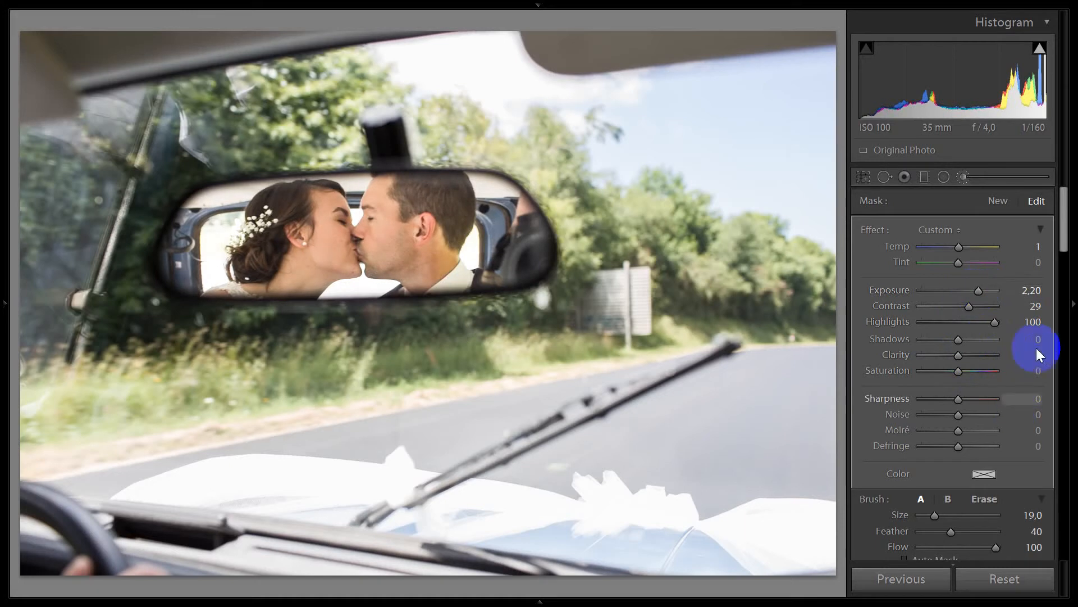
left_click_drag(1067, 231, 1040, 294)
left_click_drag(1032, 206, 1007, 289)
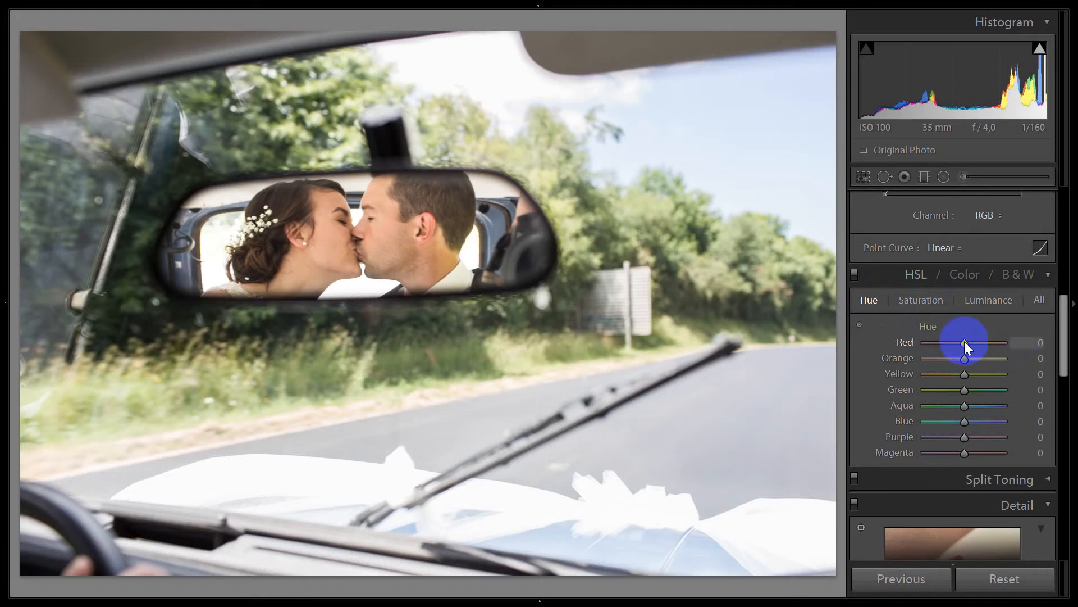
- Try an HSL Red hue of -100, inspect the man's ear and skin up close, and reset the Red hue
left_click_drag(965, 341, 169, 204)
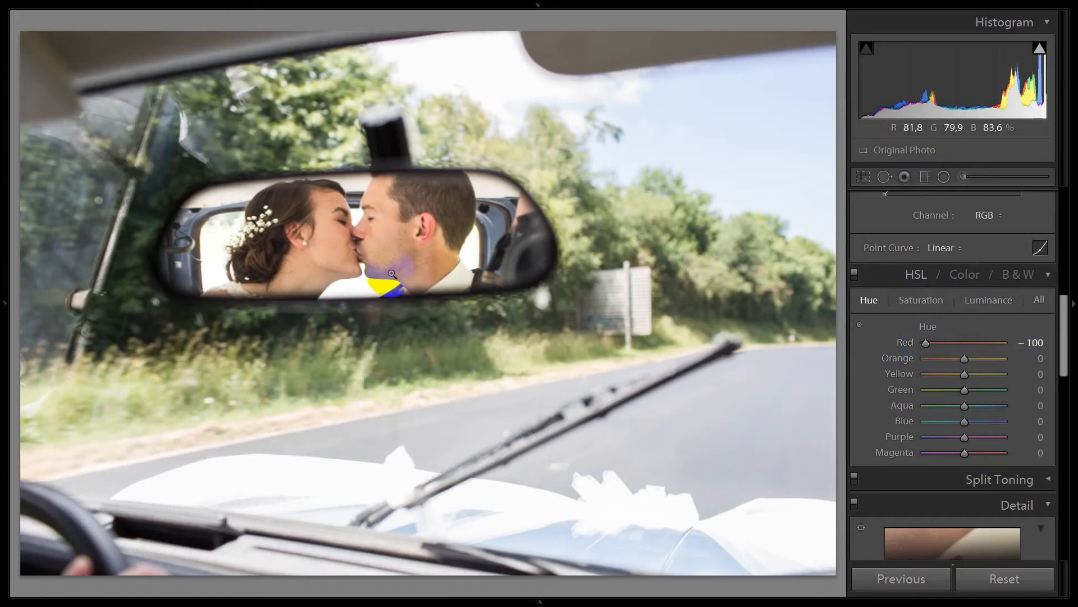
left_click(424, 226)
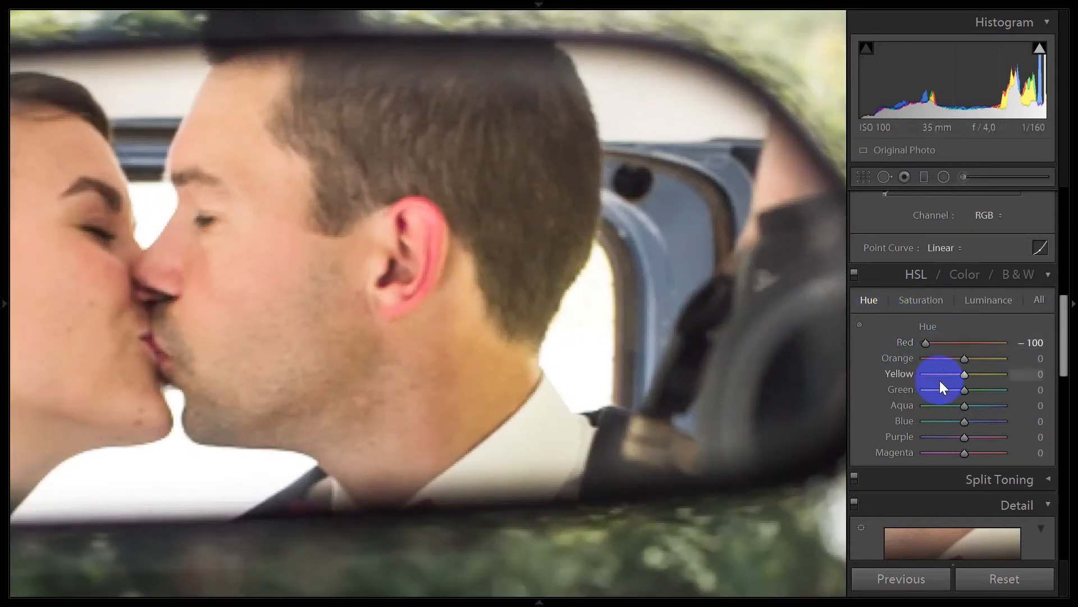
double_click(925, 343)
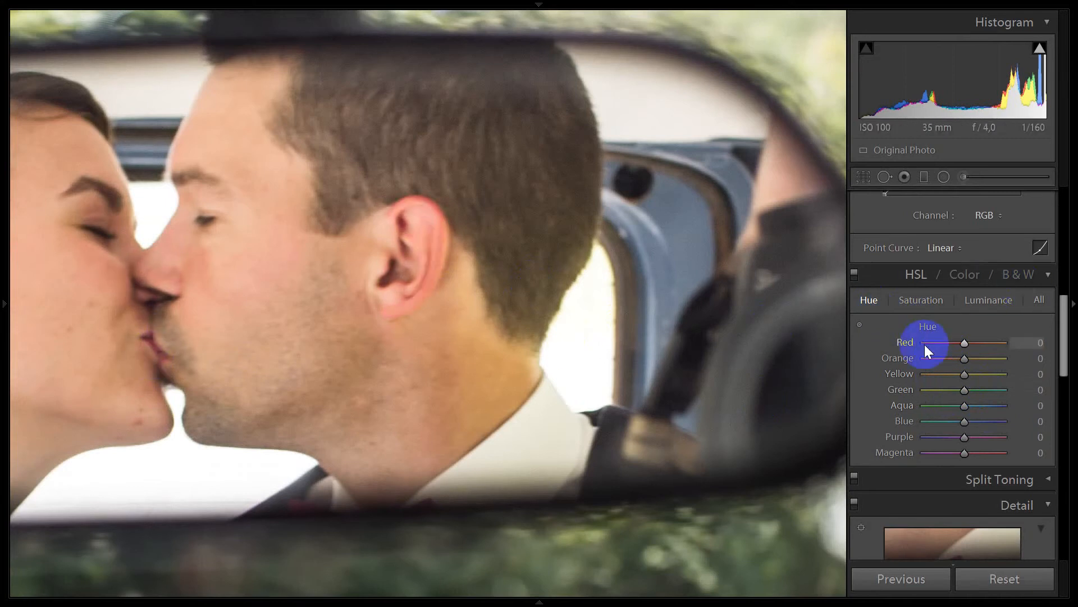
- Try an HSL Red hue of +31, reset it, and set the Red hue to +59
mouse_move(966, 344)
left_mouse_down()
mouse_move(1026, 341)
mouse_move(961, 342)
mouse_move(977, 343)
left_mouse_up()
left_click(506, 312)
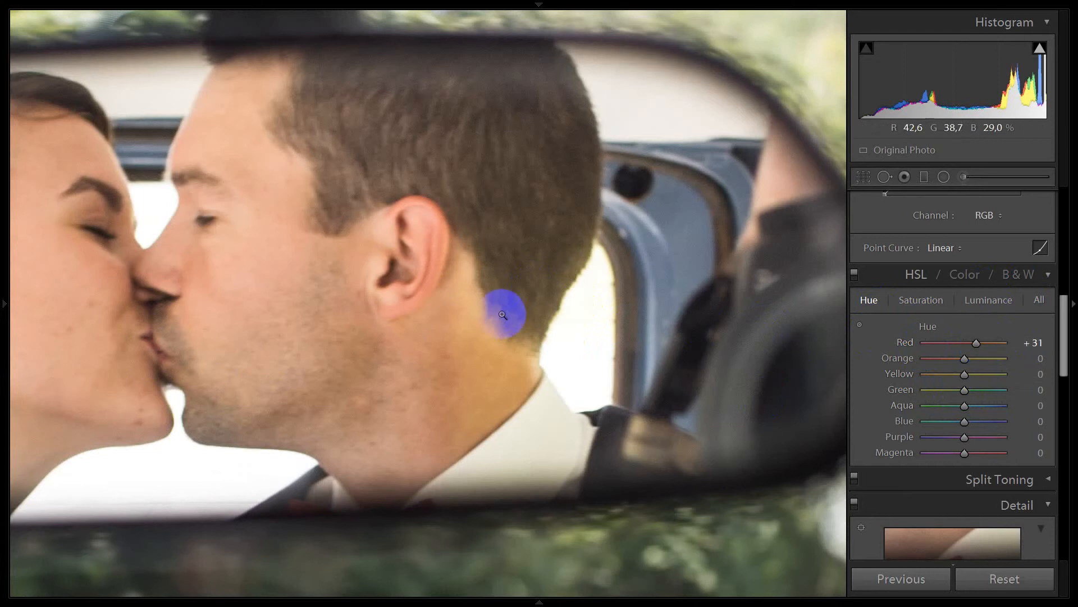
double_click(979, 346)
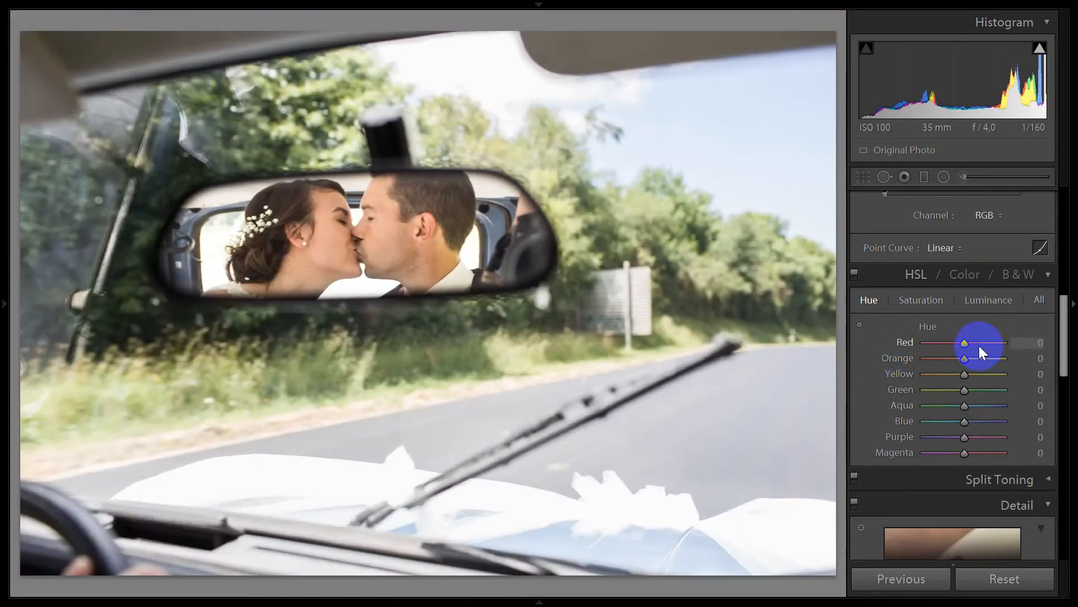
left_click_drag(966, 342, 987, 343)
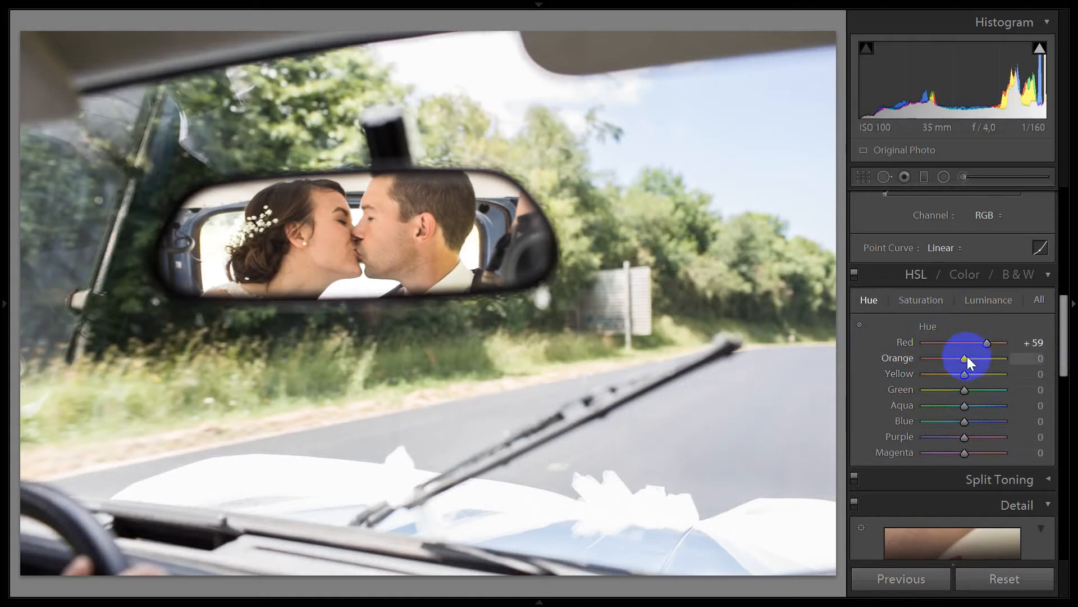
- Try strong Orange hue shifts and a Yellow hue of -100, and reset both hues to 0
left_click_drag(964, 359, 838, 362)
double_click(1003, 360)
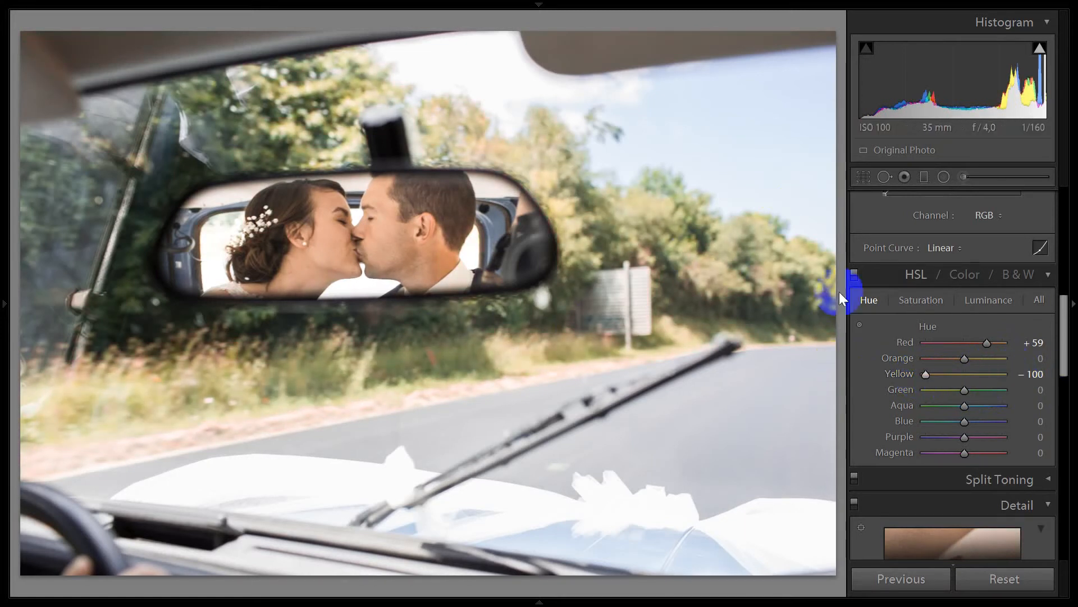
double_click(928, 375)
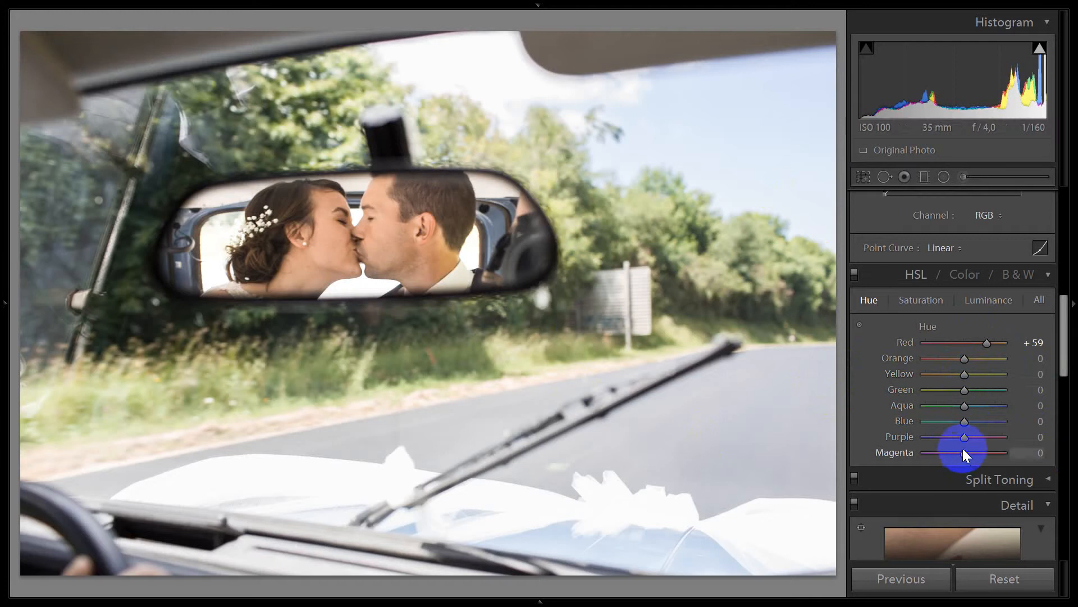
- Try lowering the HSL saturation of Orange, Red, Yellow and Green to -100 each
left_click(930, 299)
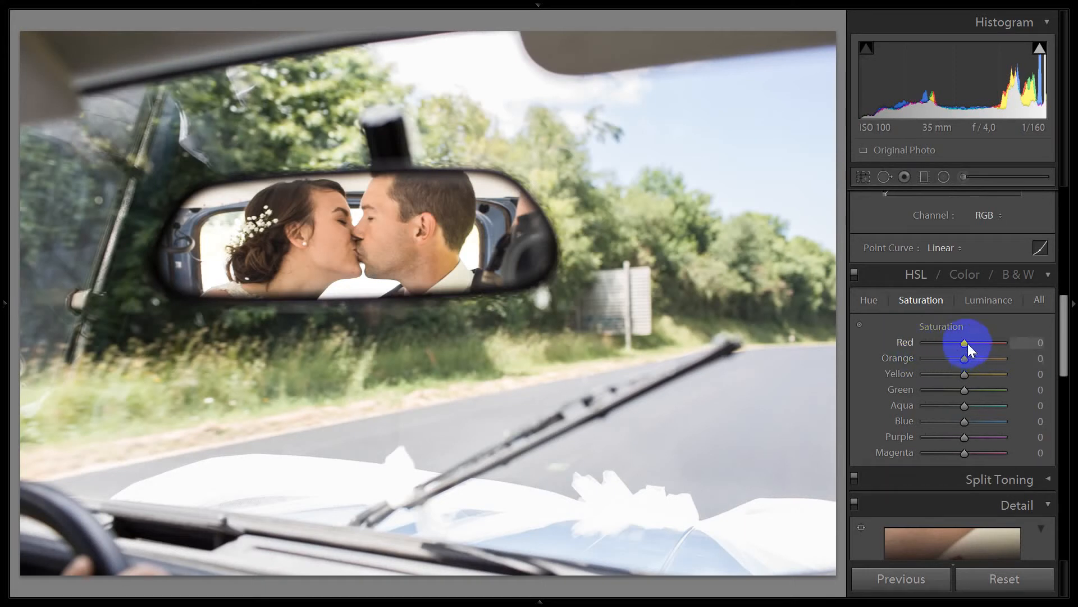
left_click_drag(964, 357, 859, 348)
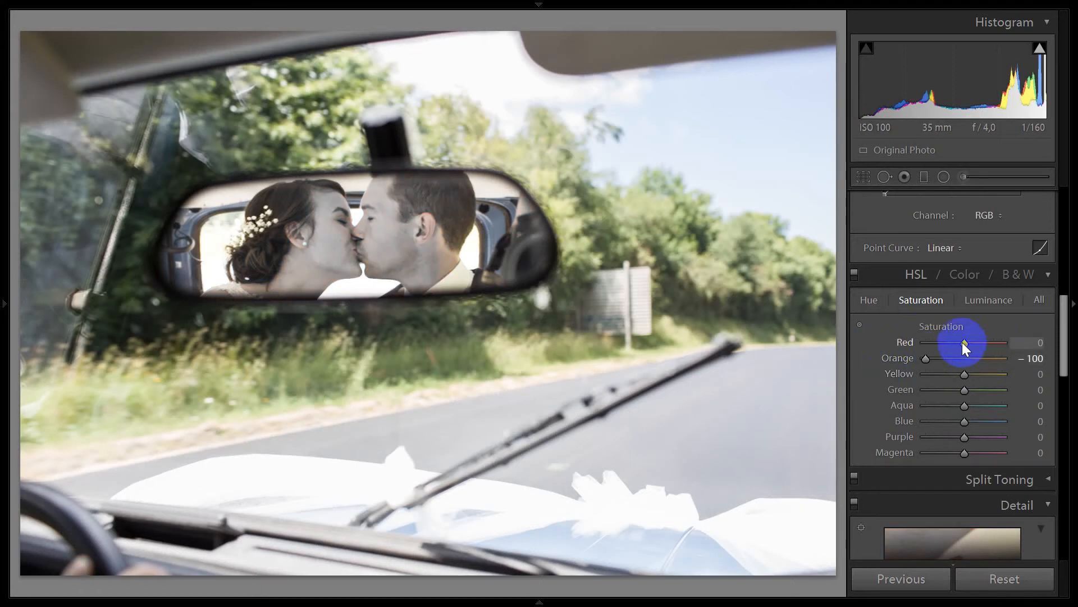
left_click_drag(965, 343, 895, 339)
left_click_drag(965, 373, 915, 369)
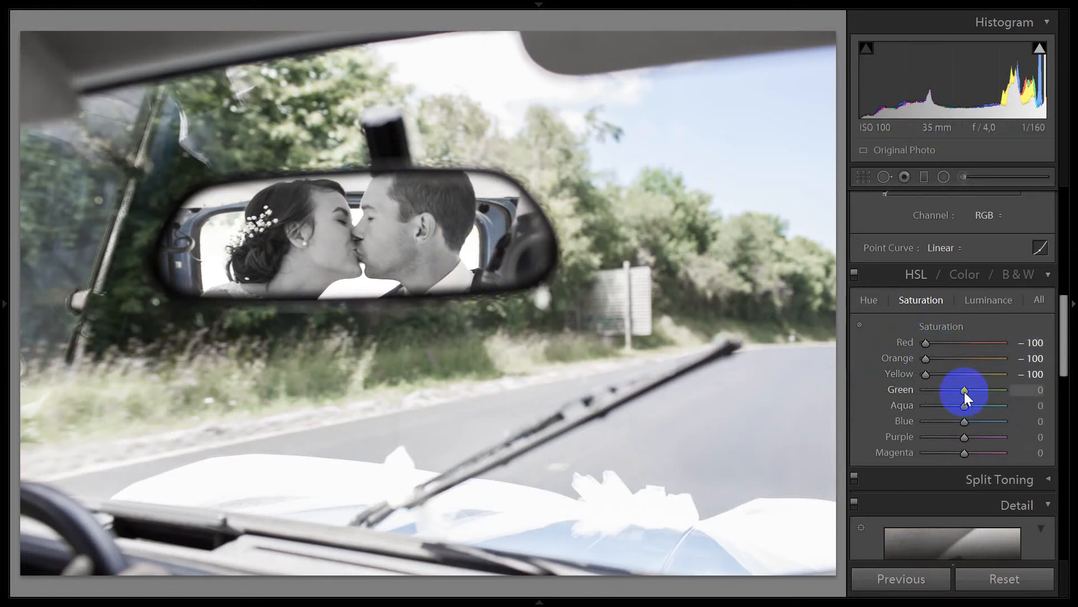
left_click_drag(964, 391, 928, 388)
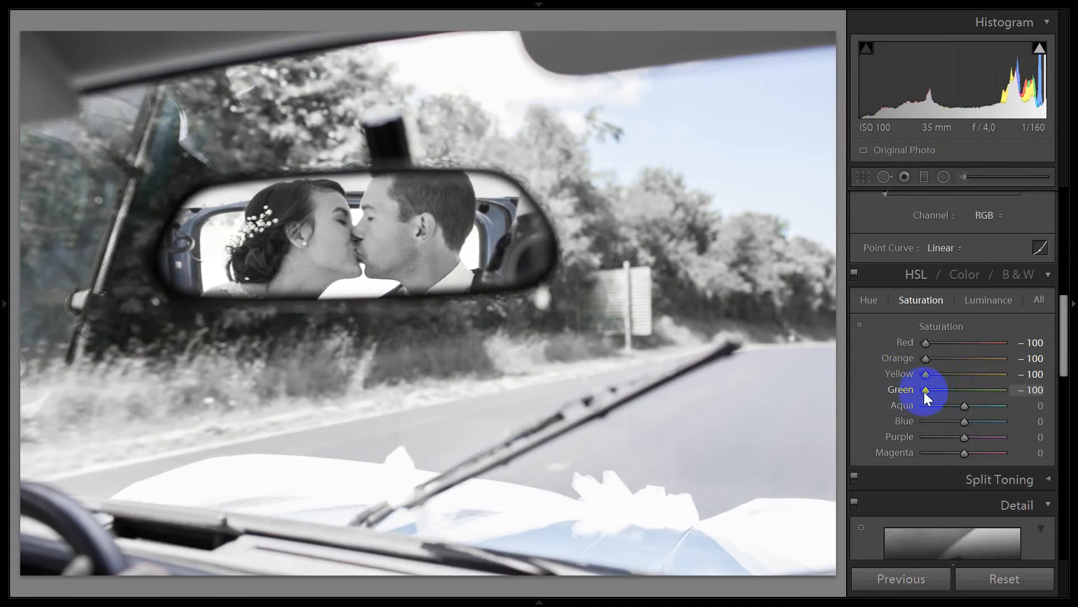
- Reset the HSL saturation of Green, Yellow, Orange and Red to 0
double_click(925, 392)
double_click(926, 375)
double_click(923, 358)
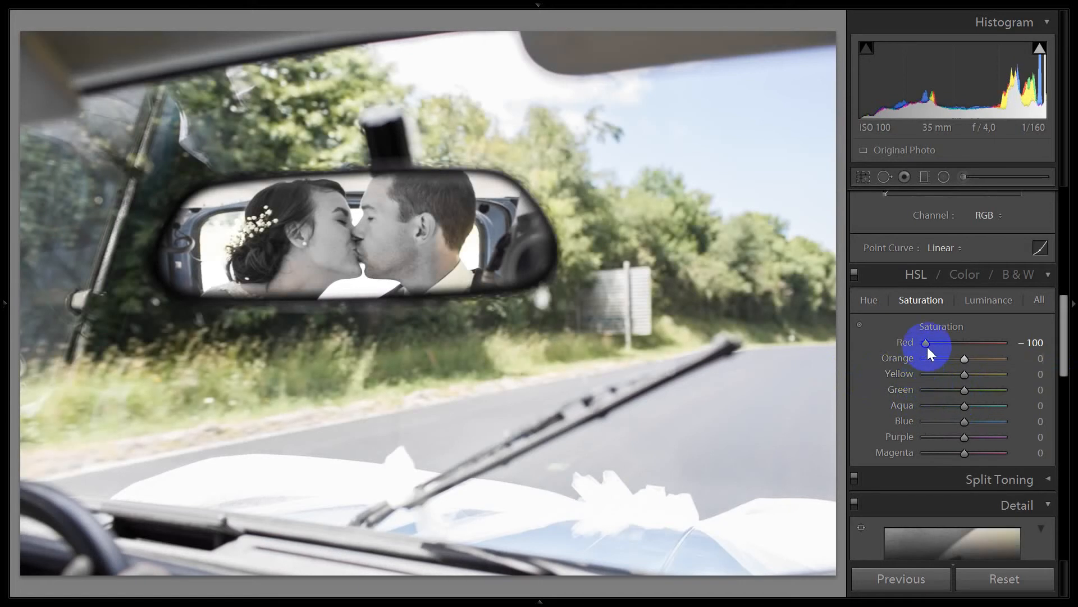
double_click(928, 345)
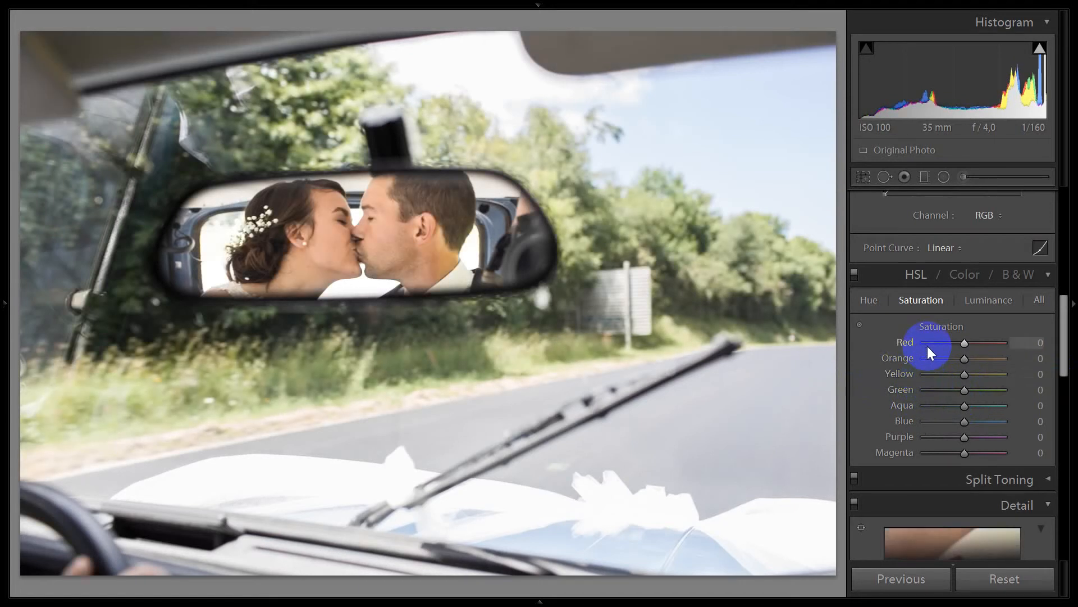
- Set the HSL luminance of Red to +33 and of Orange to +26
left_click(976, 299)
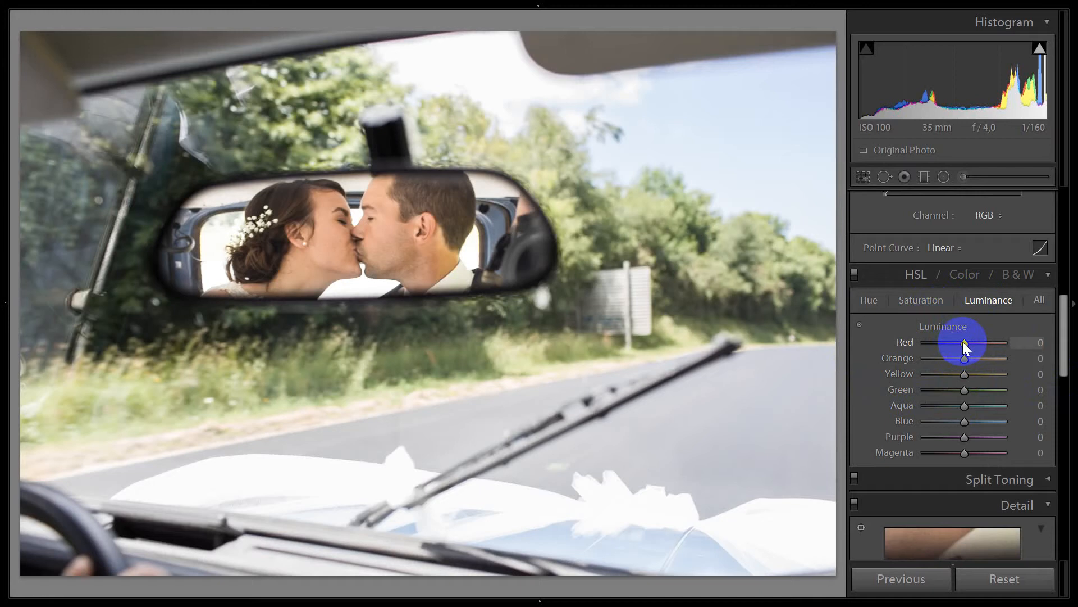
mouse_move(964, 344)
left_mouse_down()
mouse_move(986, 366)
mouse_move(957, 360)
mouse_move(970, 359)
left_mouse_up()
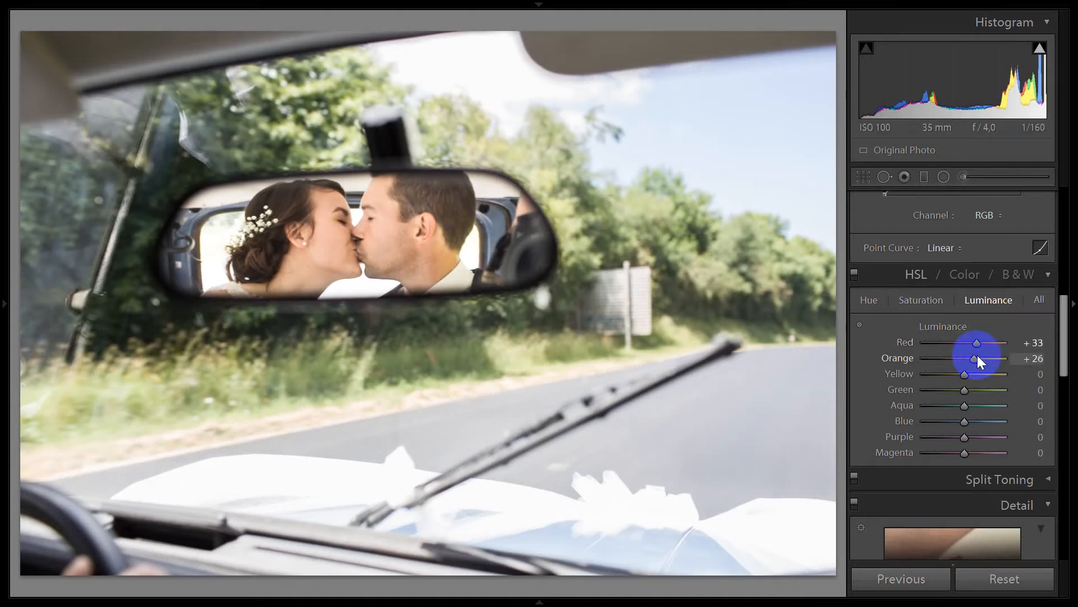
left_click_drag(976, 356, 978, 346)
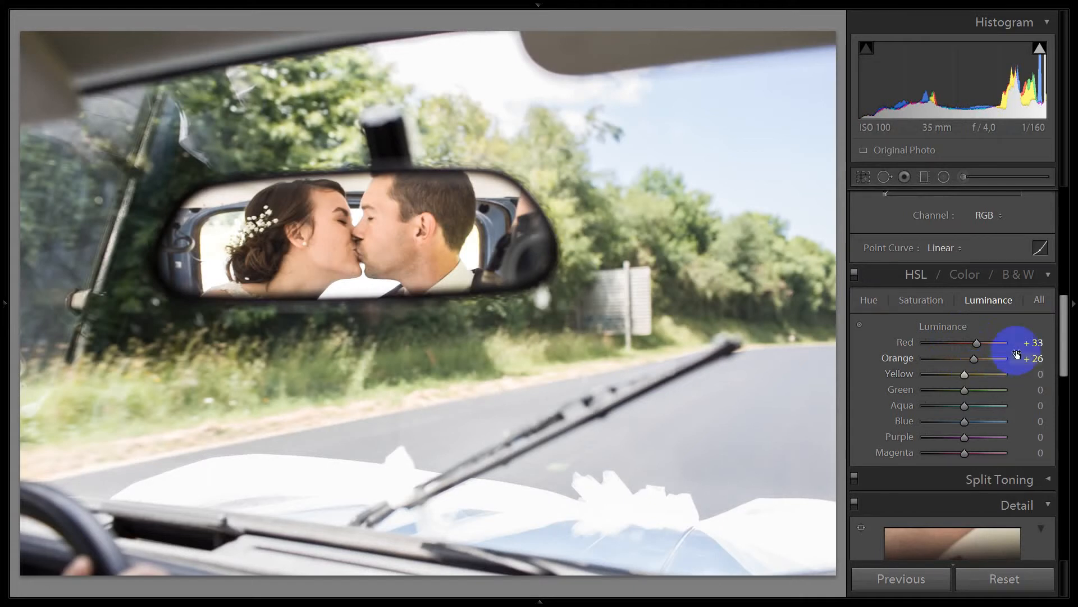
- Try an Exposure of -0.98 together with a Saturation of -62, and undo both changes
left_click_drag(1061, 332, 1061, 229)
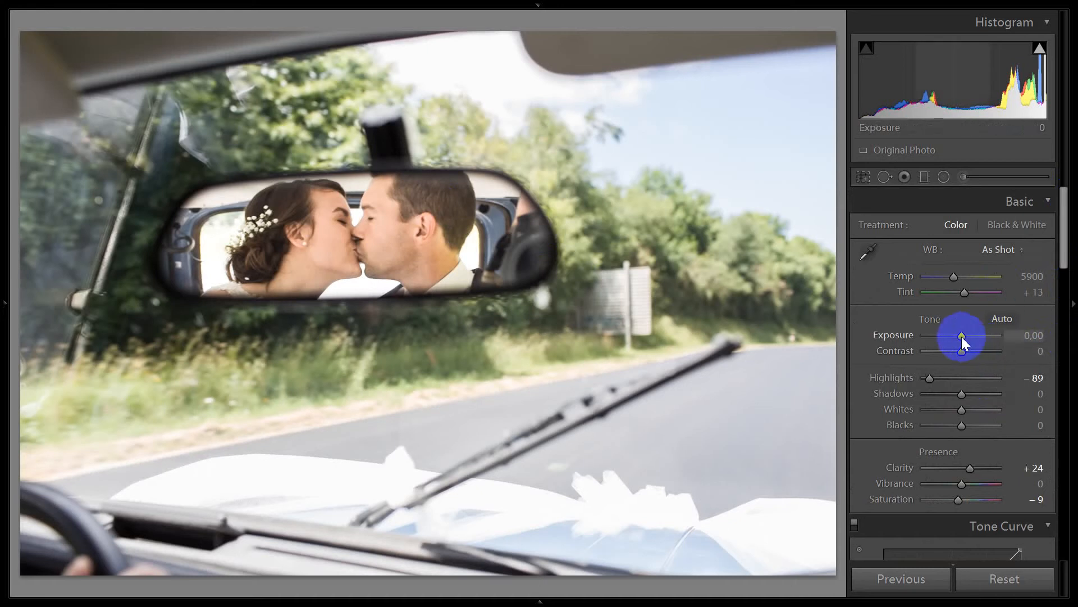
left_click_drag(962, 336, 955, 335)
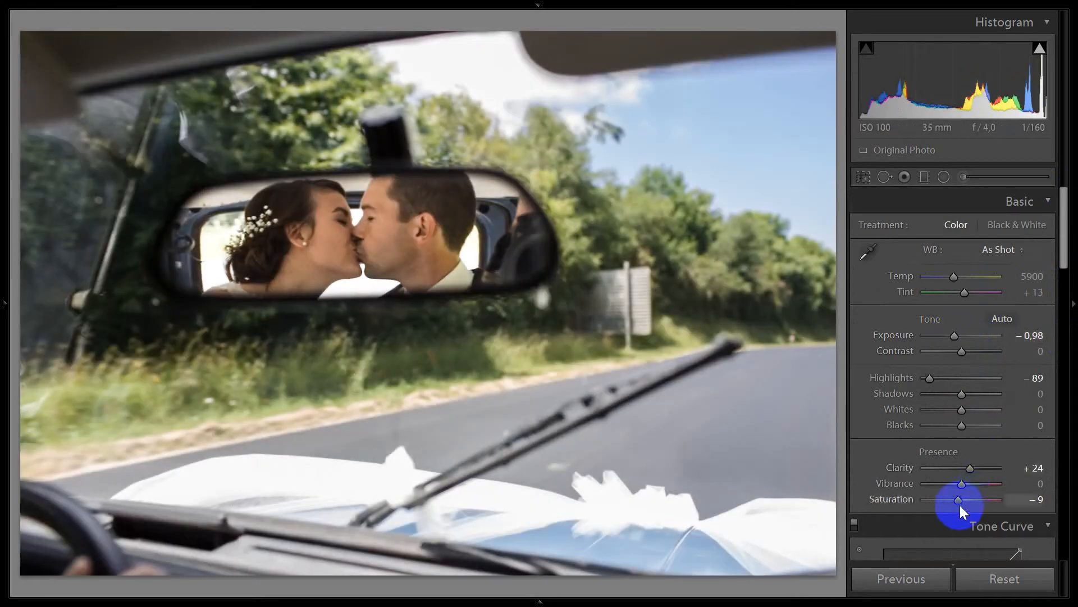
left_click_drag(959, 502, 939, 500)
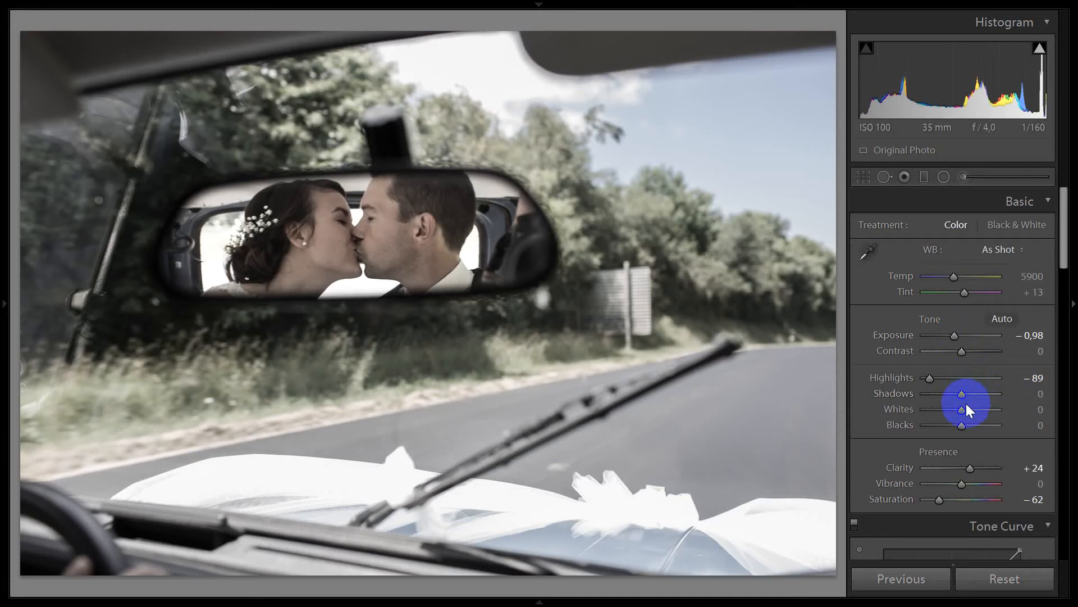
key("ctrl+z")
key("ctrl+z")
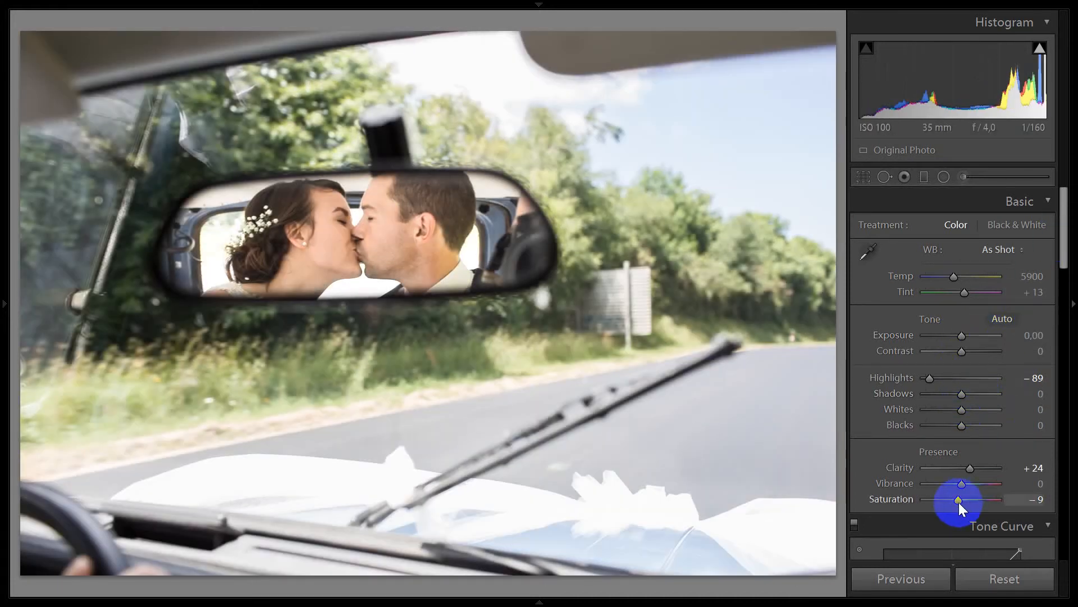
- Set the overall Saturation in the Basic adjustments to -18
left_click_drag(959, 502, 956, 499)
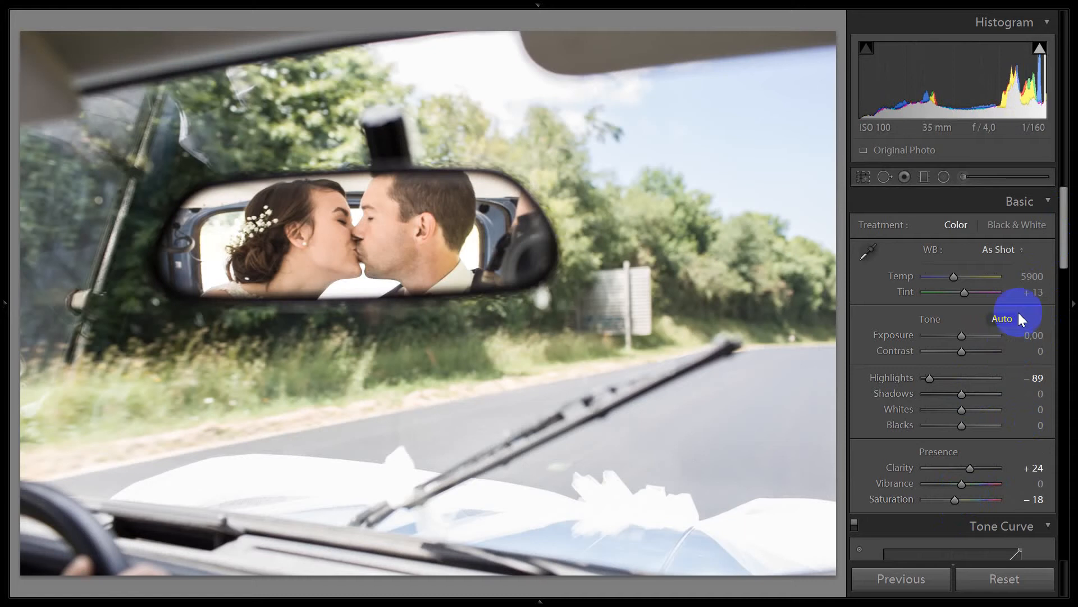
- Review the current Basic, Tone Curve and HSL luminance settings of the photo
left_click_drag(1061, 242, 1075, 365)
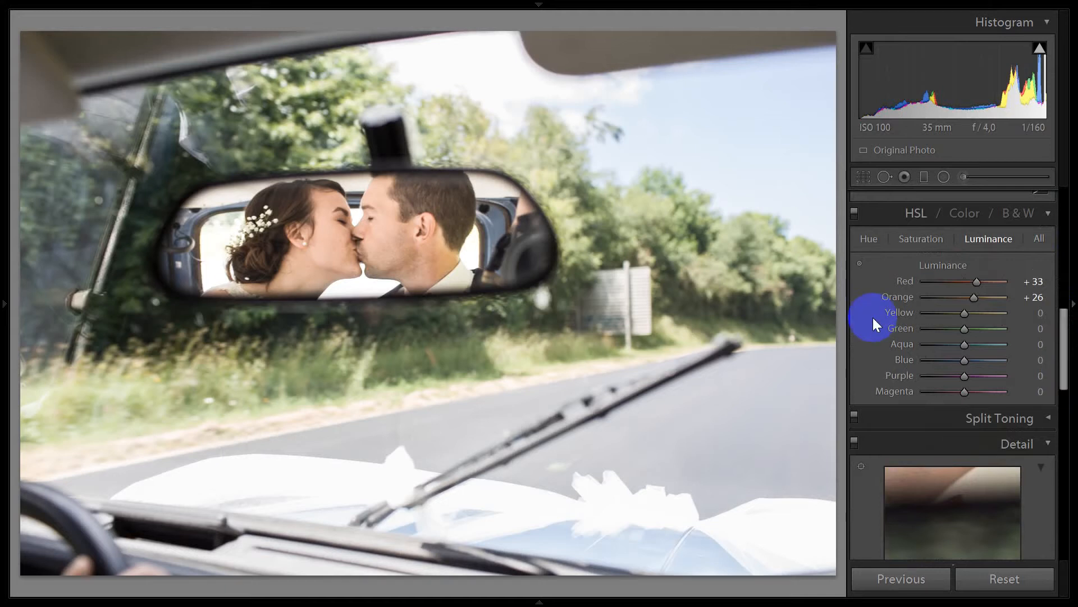
scroll(932, 303, "up", 5)
left_click_drag(1059, 289, 1063, 226)
left_click_drag(1061, 233, 1032, 204)
scroll(1036, 225, "down", 3)
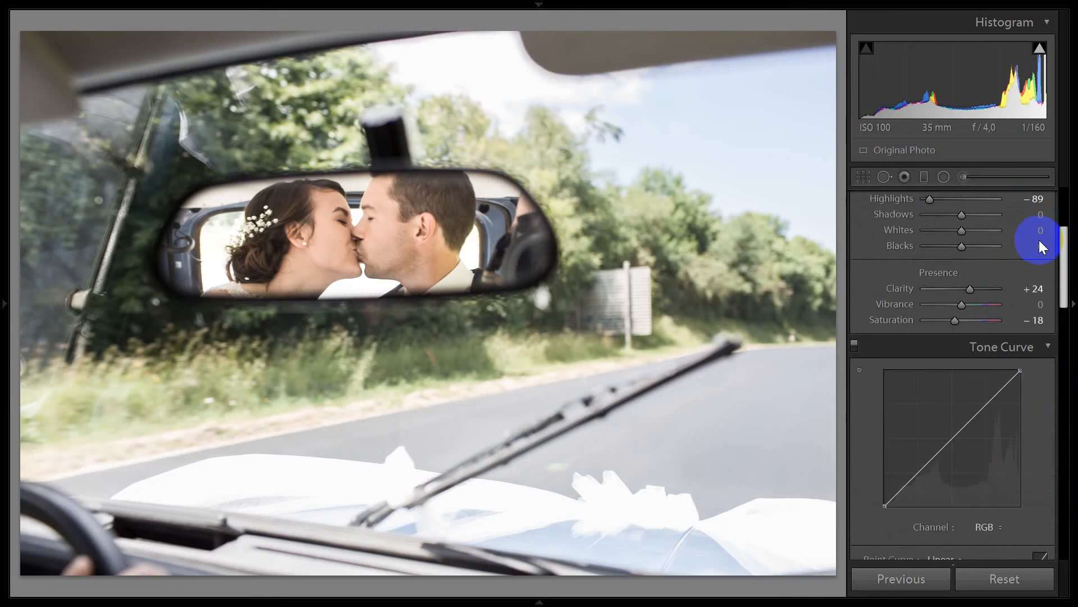
scroll(1039, 241, "down", 1)
scroll(1042, 270, "down", 5)
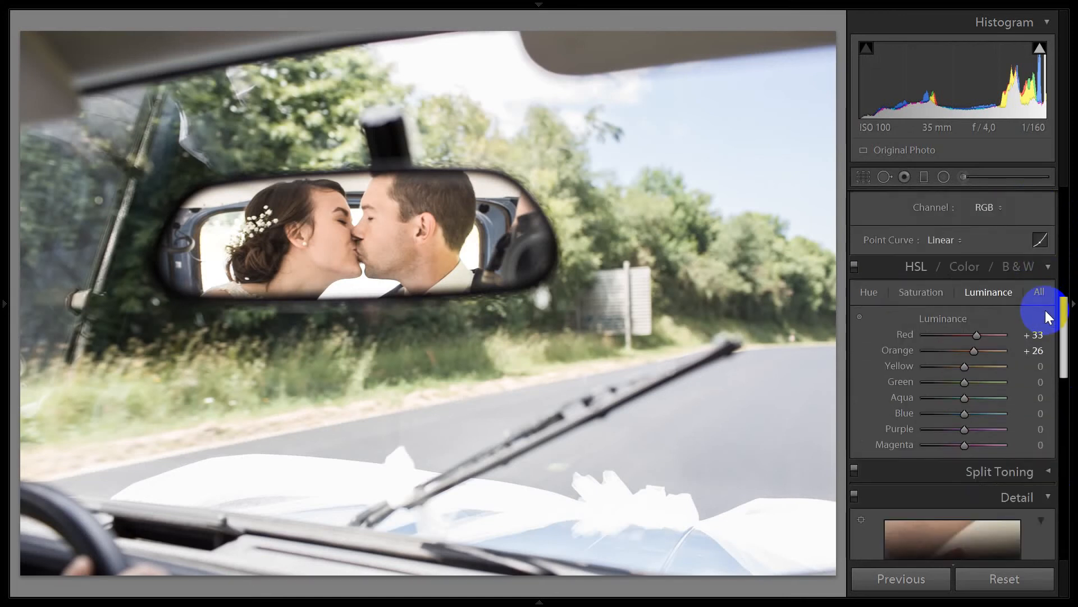
scroll(1046, 310, "down", 5)
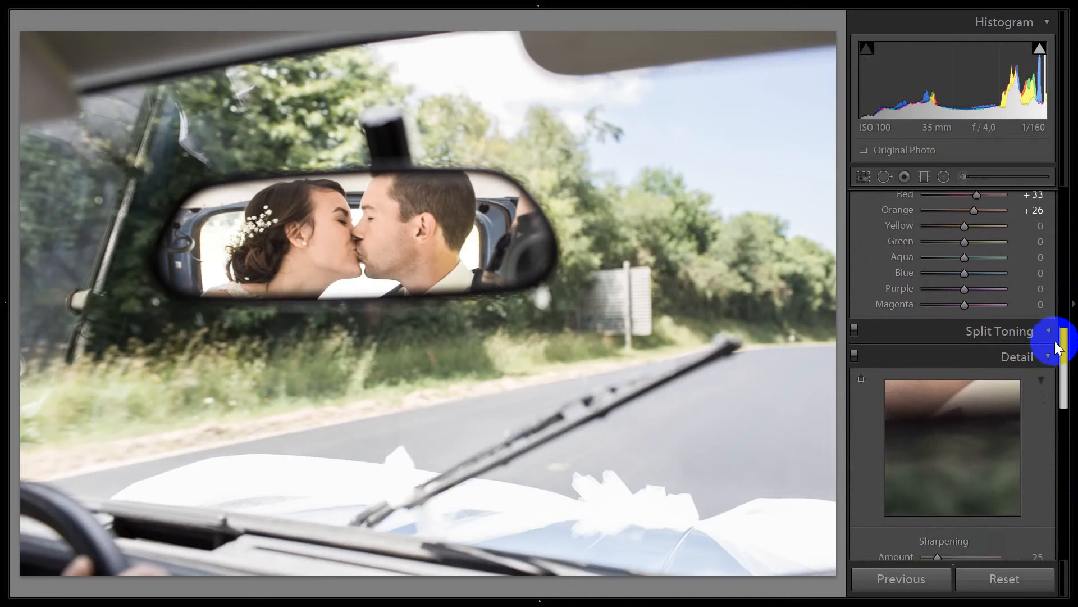
- Split-tone the photo with Highlights at Hue 139 and Saturation 10, and Shadows at Hue 218 and Saturation 30
left_click(1047, 305)
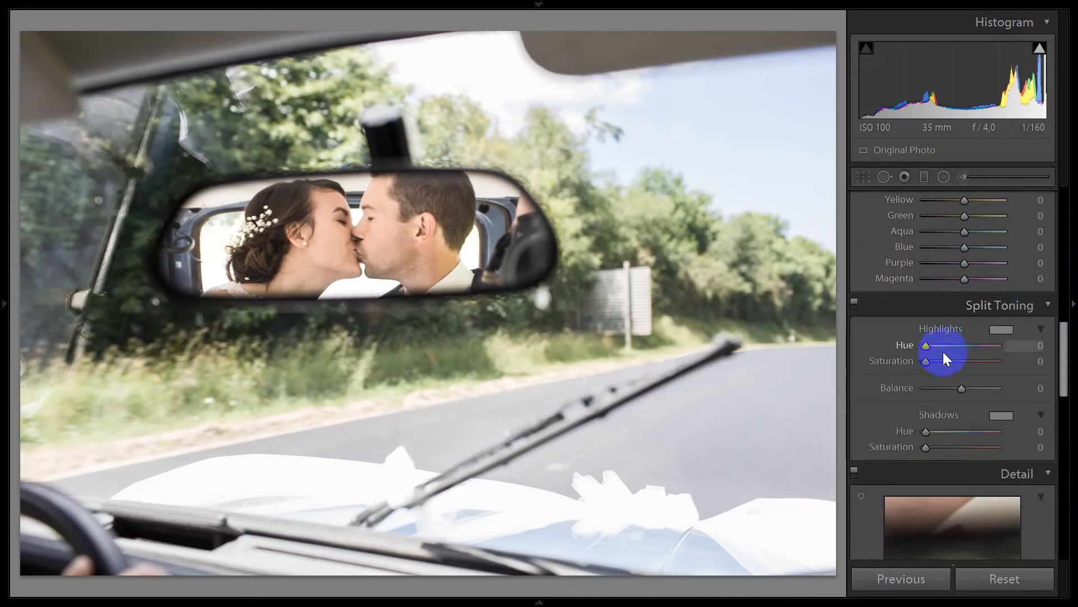
mouse_move(925, 346)
left_mouse_down()
mouse_move(946, 348)
mouse_move(929, 362)
mouse_move(946, 349)
mouse_move(935, 348)
mouse_move(969, 362)
mouse_move(1026, 361)
mouse_move(915, 359)
mouse_move(941, 361)
left_mouse_up()
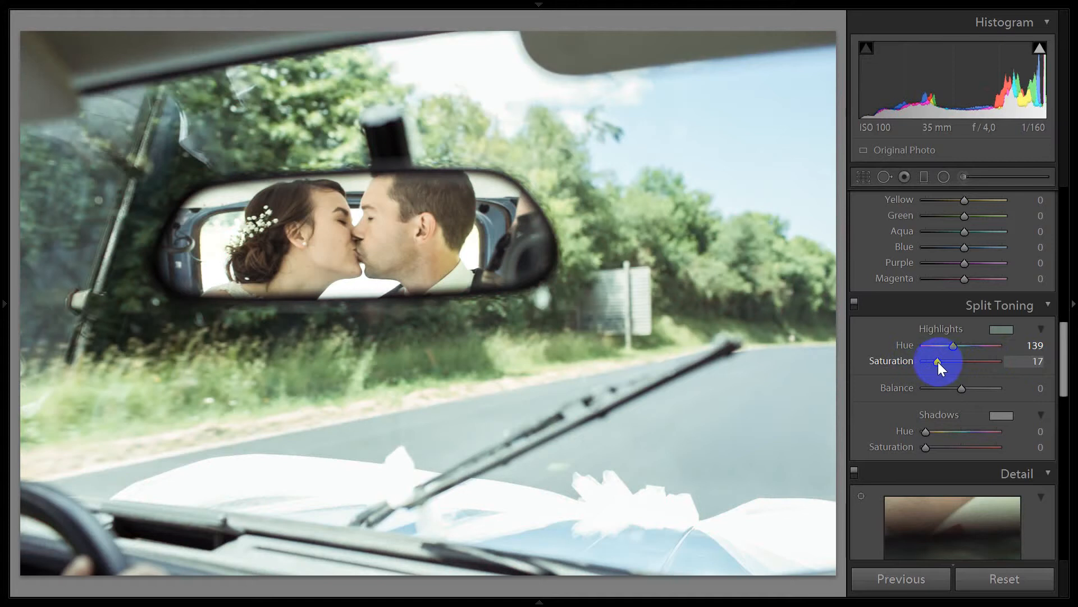
mouse_move(938, 362)
left_mouse_down()
mouse_move(891, 359)
mouse_move(933, 364)
left_mouse_up()
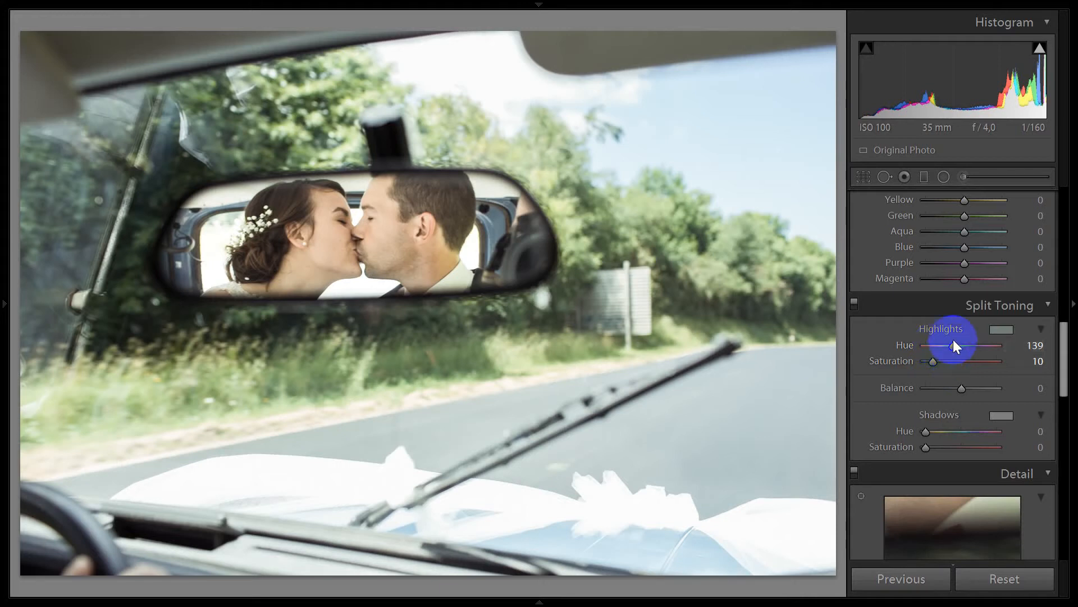
left_click_drag(935, 363, 935, 363)
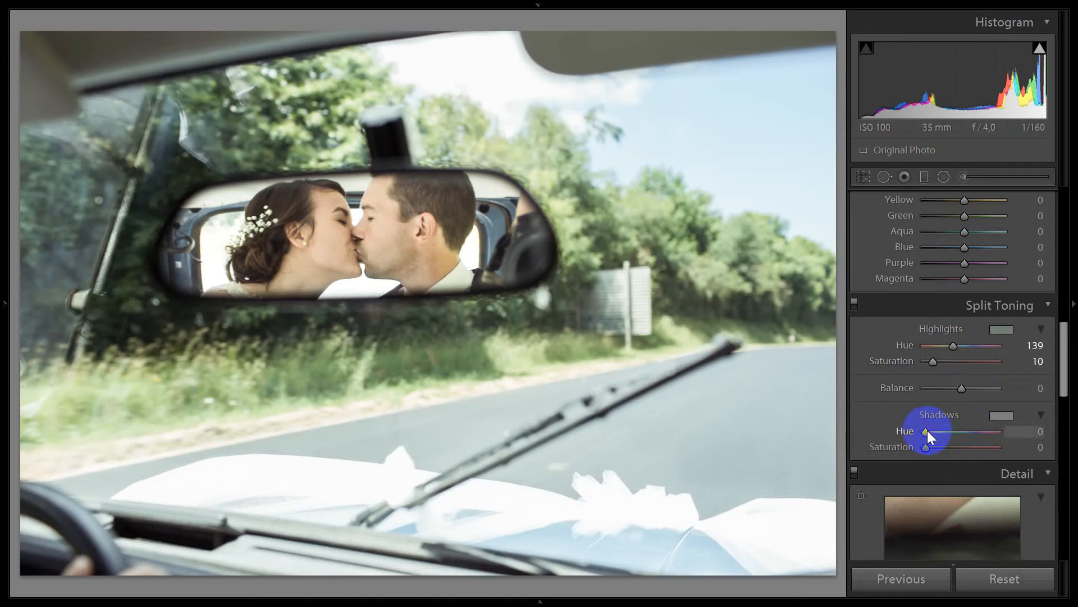
left_click_drag(932, 430, 946, 451)
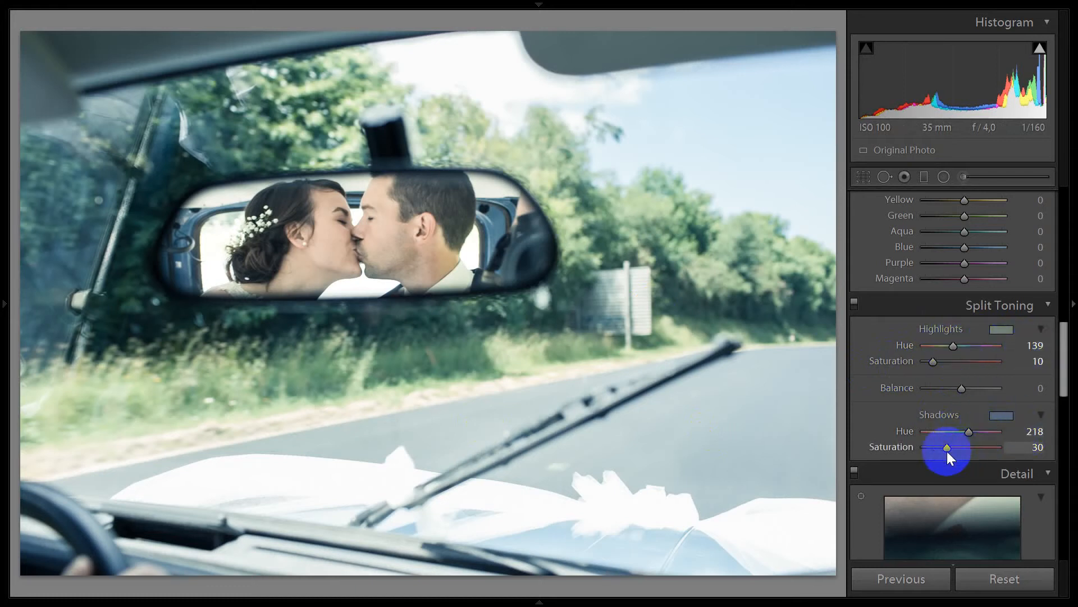
- Examine the couple's faces and hair in the mirror up close for sharpness and noise
scroll(893, 427, "down", 6)
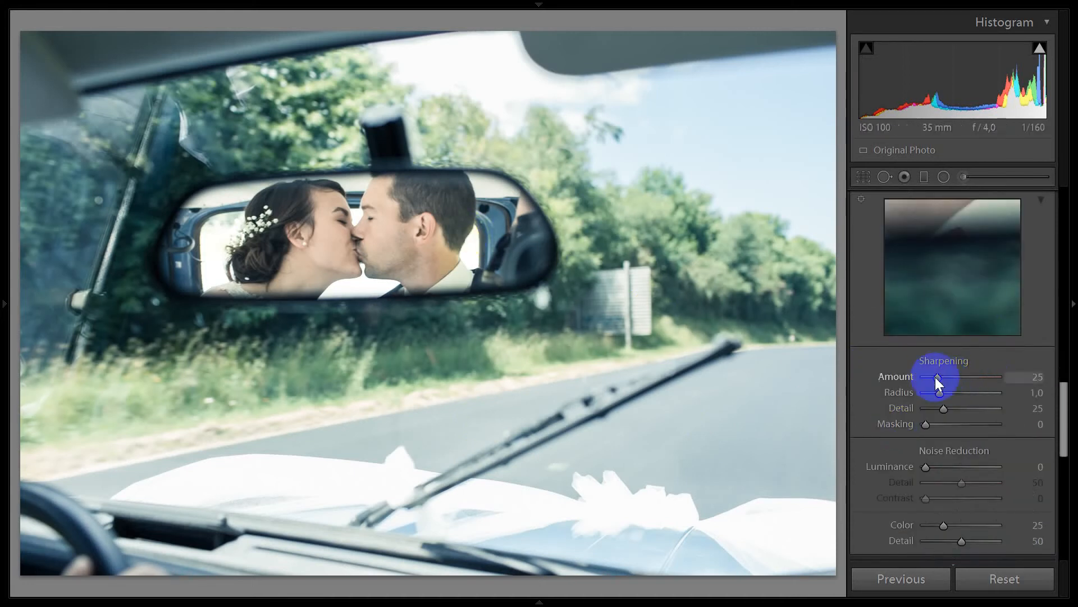
left_click(371, 228)
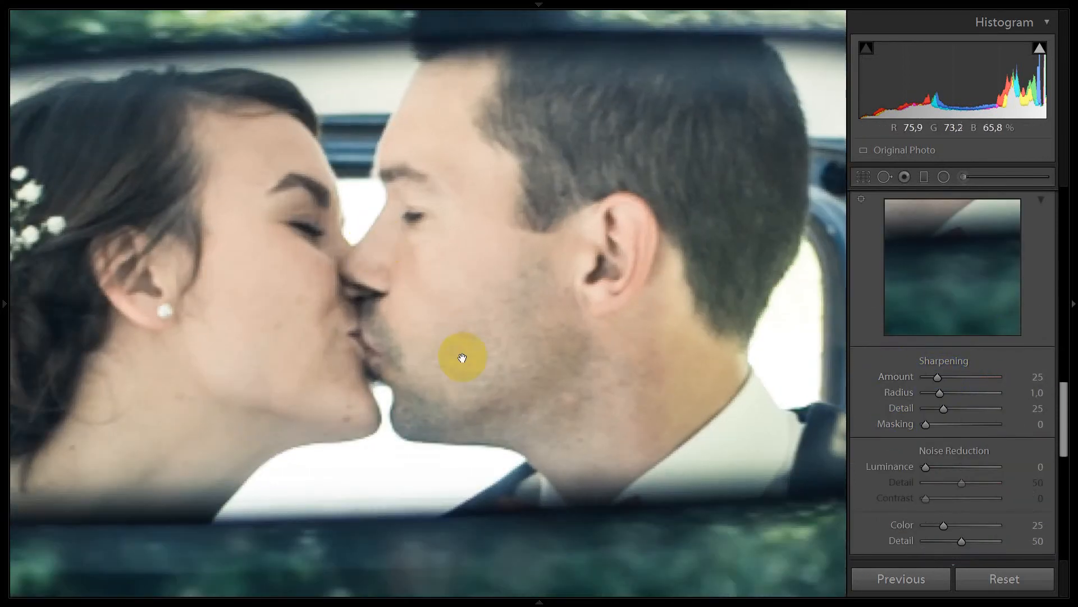
left_click_drag(258, 297, 421, 266)
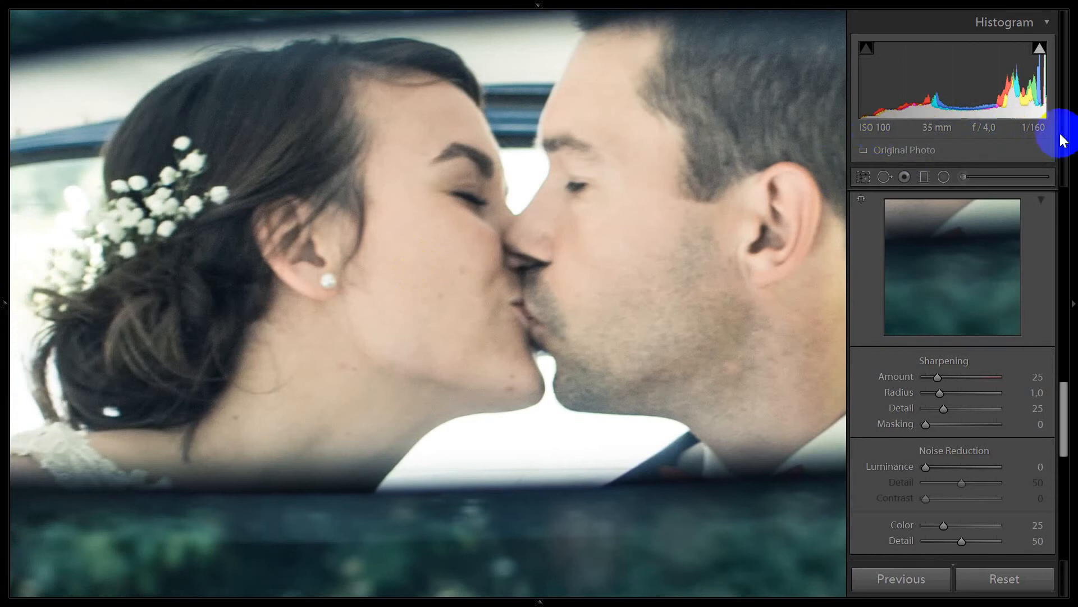
left_click_drag(640, 197, 514, 308)
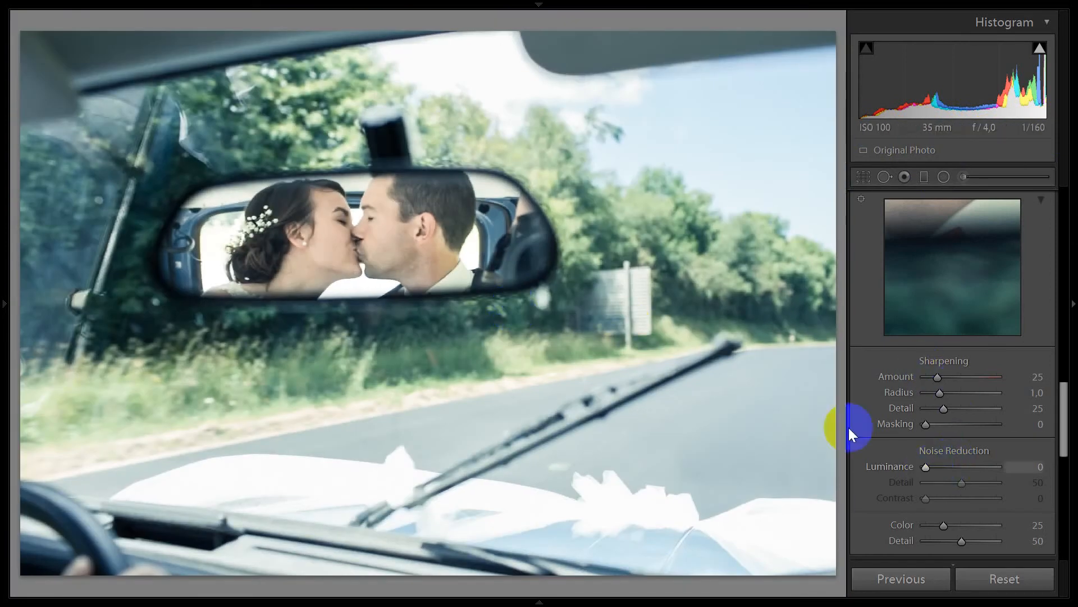
left_click_drag(429, 241, 388, 167)
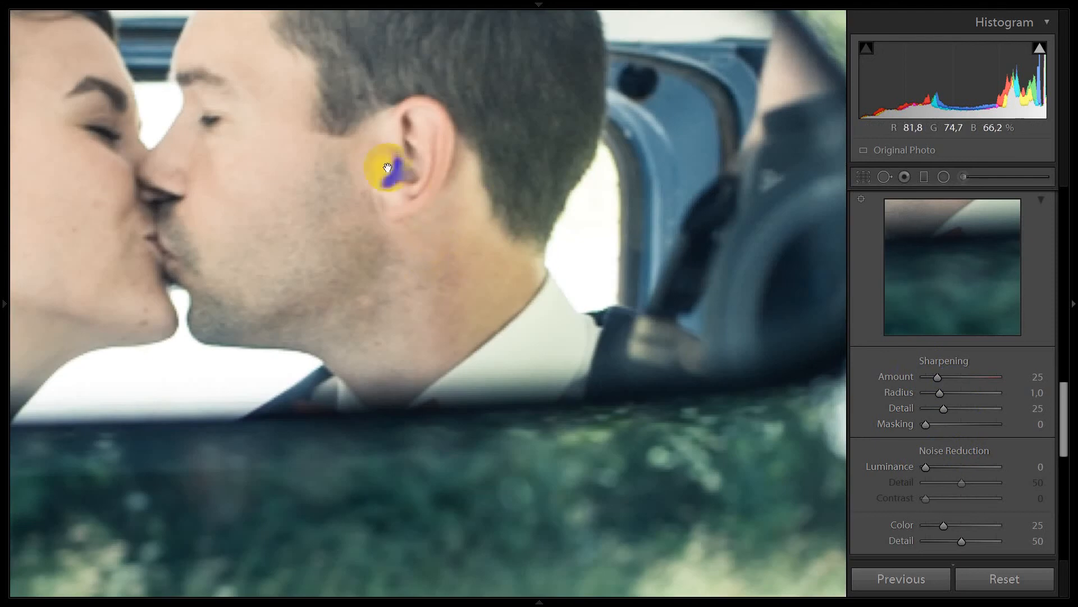
left_click_drag(319, 240, 420, 314)
left_click_drag(342, 163, 497, 323)
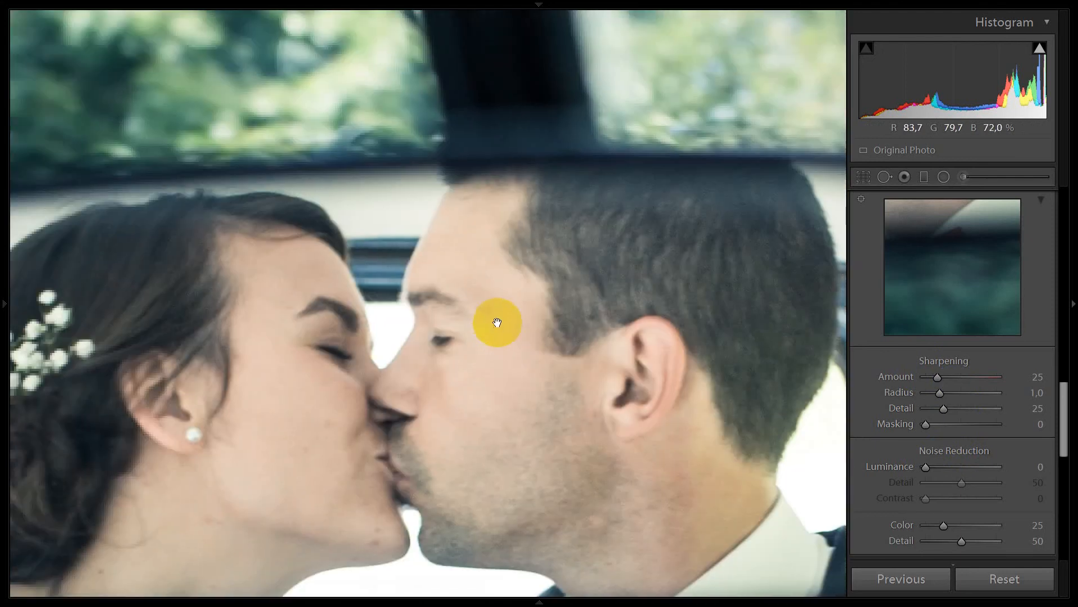
left_click_drag(356, 373, 640, 224)
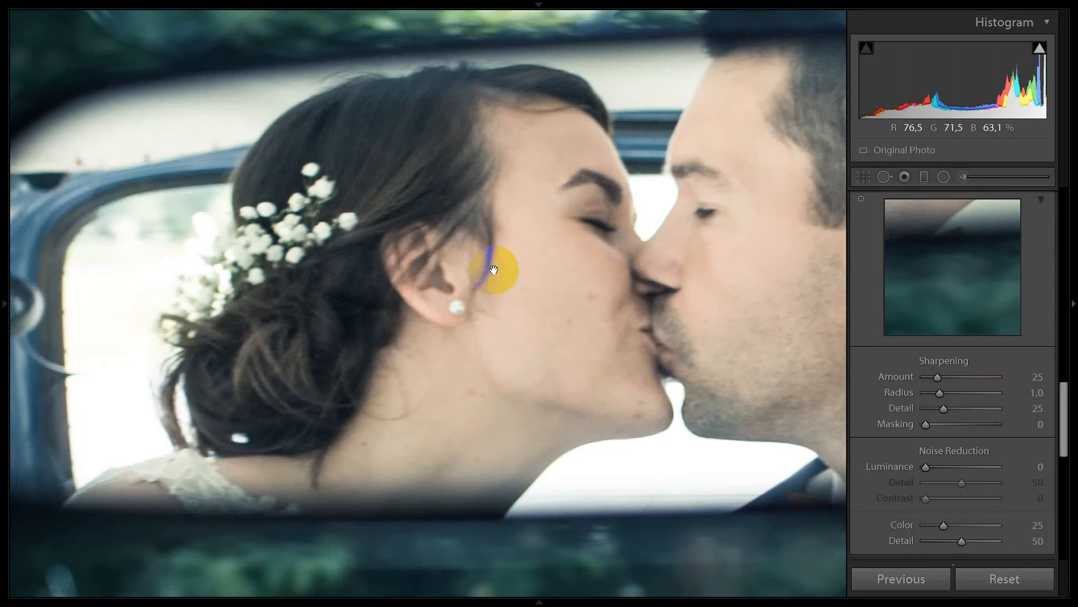
- Try raising the Exposure to +3.74 on the close-up, undo the exposure changes, and return to the full photo
left_click_drag(1062, 422, 1014, 230)
left_click_drag(959, 335, 989, 335)
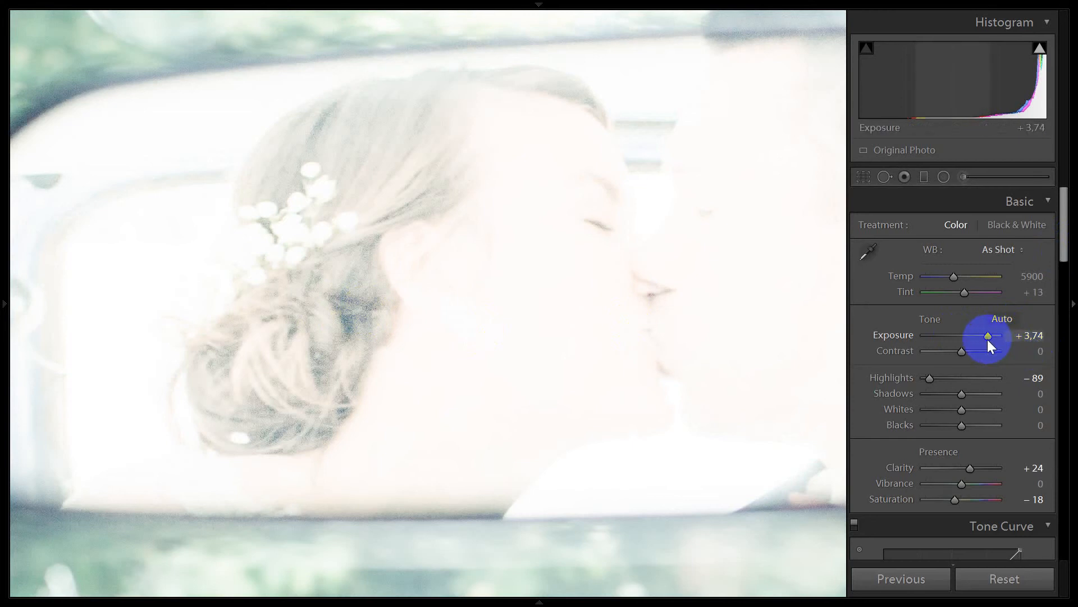
key("ctrl+z")
key("ctrl+z")
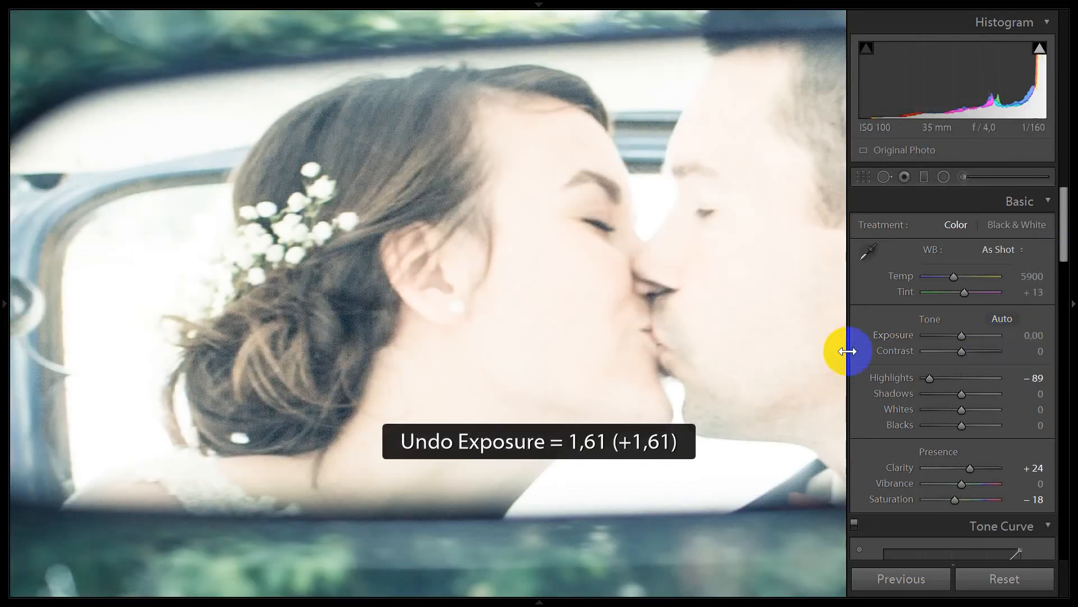
left_click(769, 365)
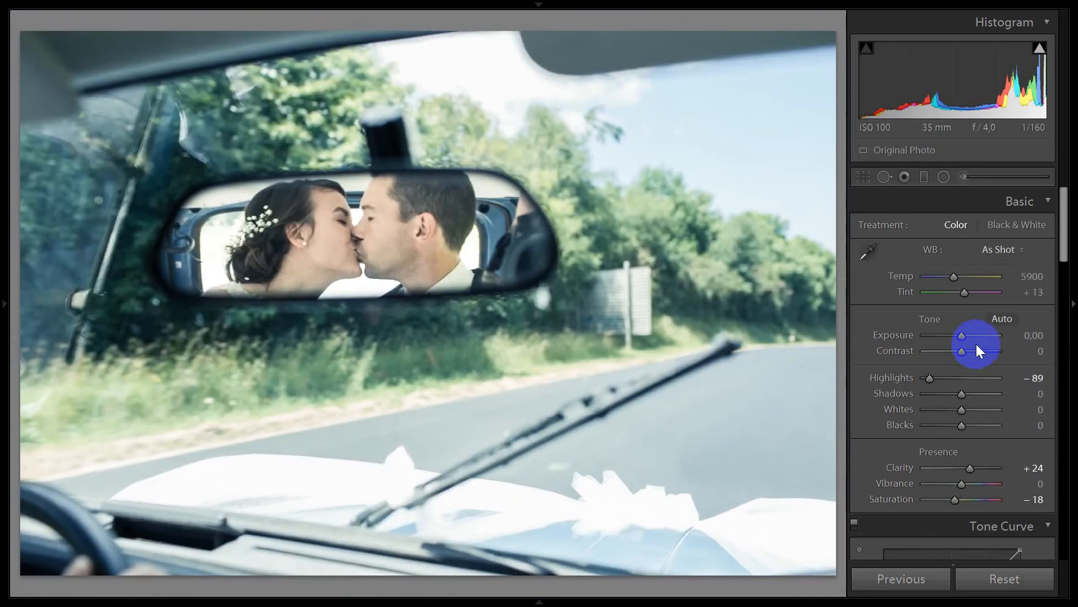
- Try a Luminance noise reduction of 100 while inspecting the couple up close, and return to the full photo
left_click_drag(1061, 228, 1070, 542)
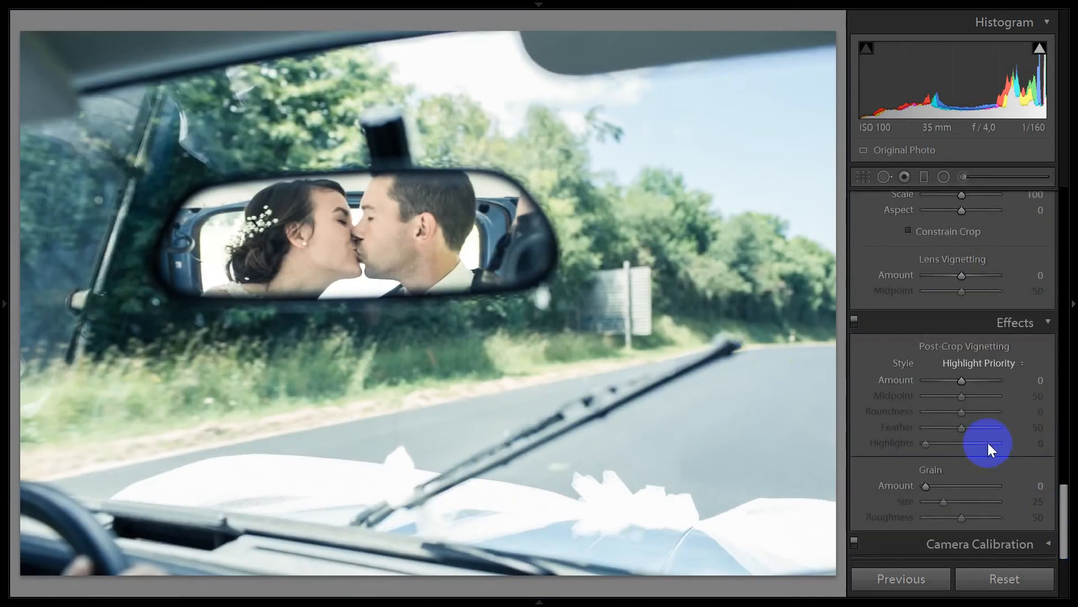
scroll(906, 410, "up", 10)
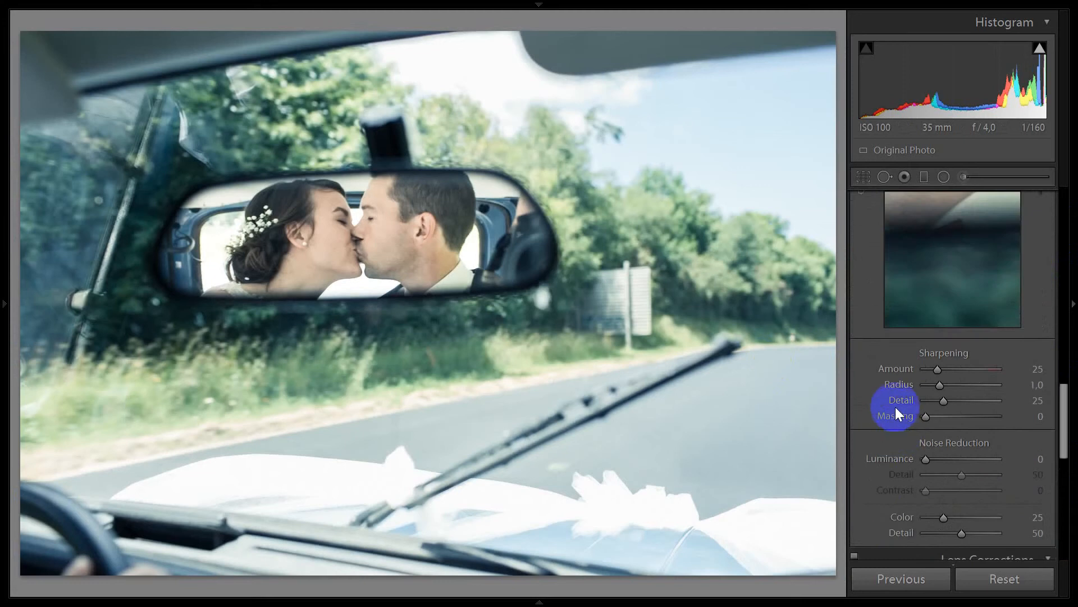
scroll(895, 407, "down", 2)
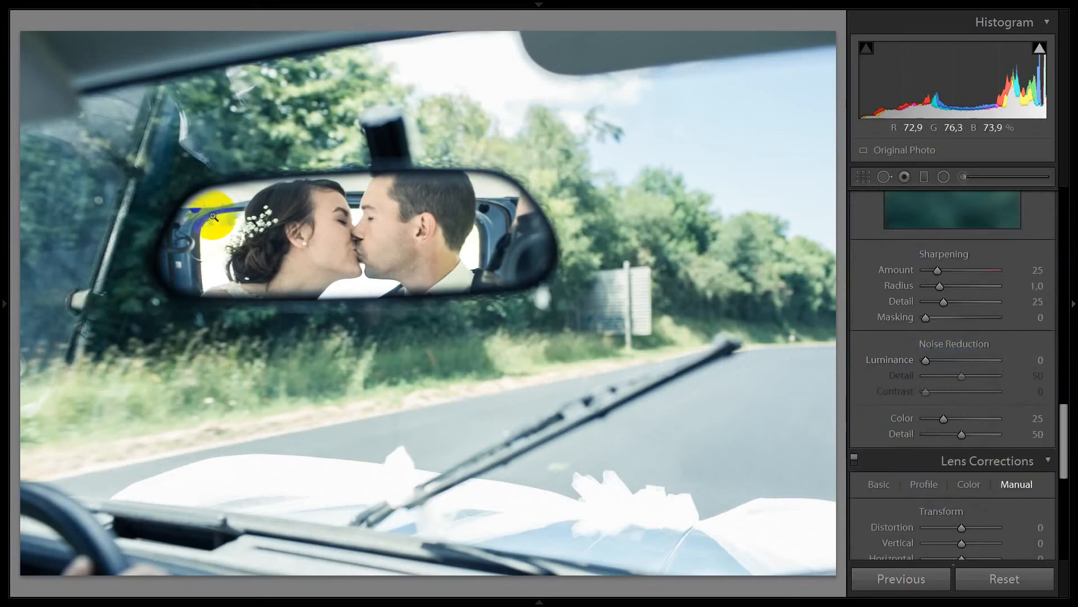
left_click(268, 235)
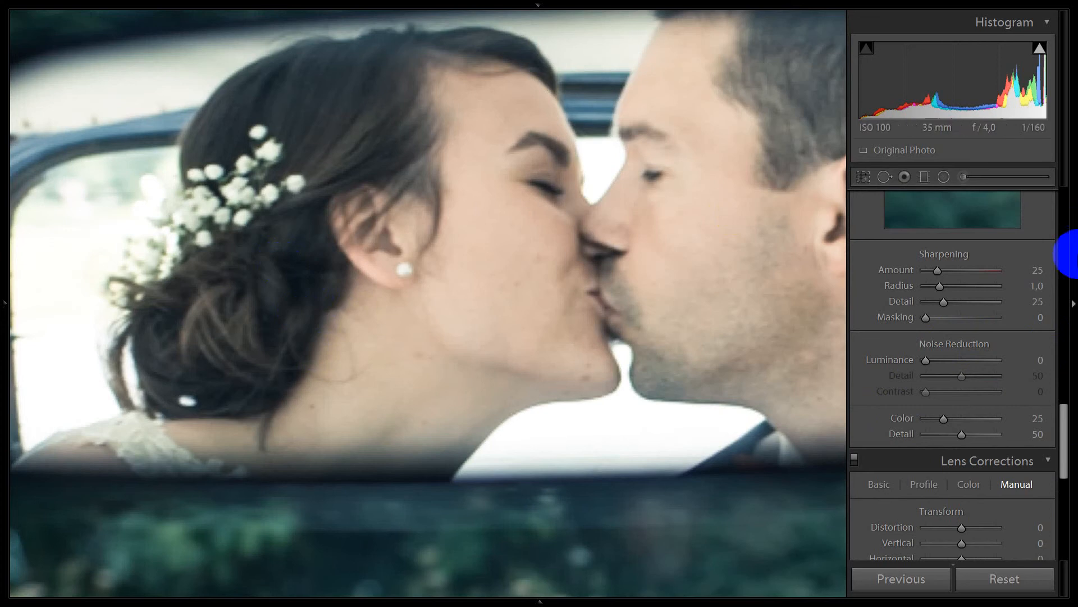
left_click_drag(925, 360, 1035, 356)
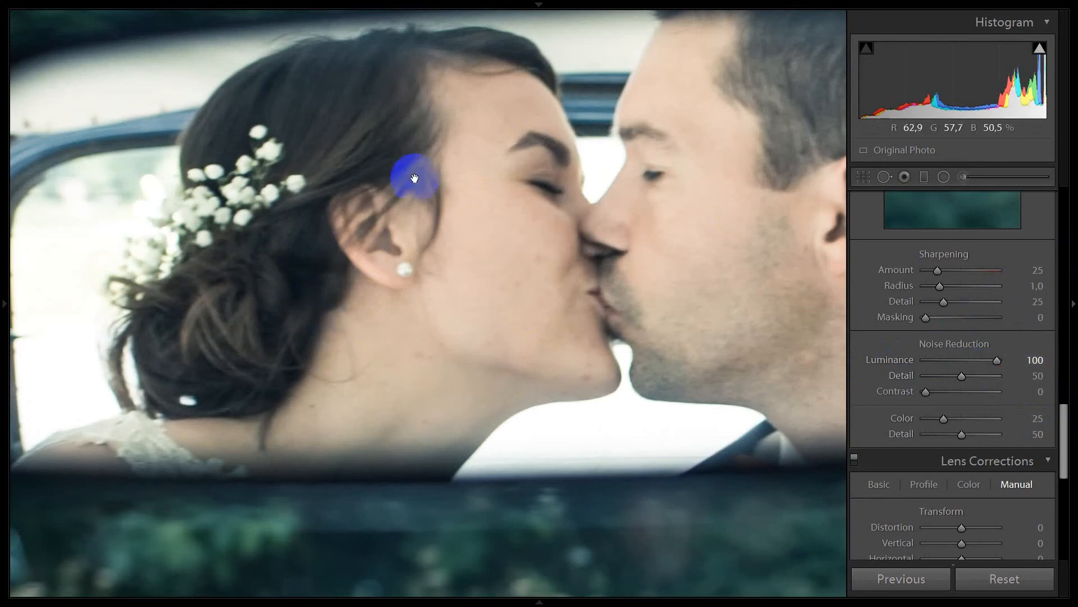
left_click(629, 371)
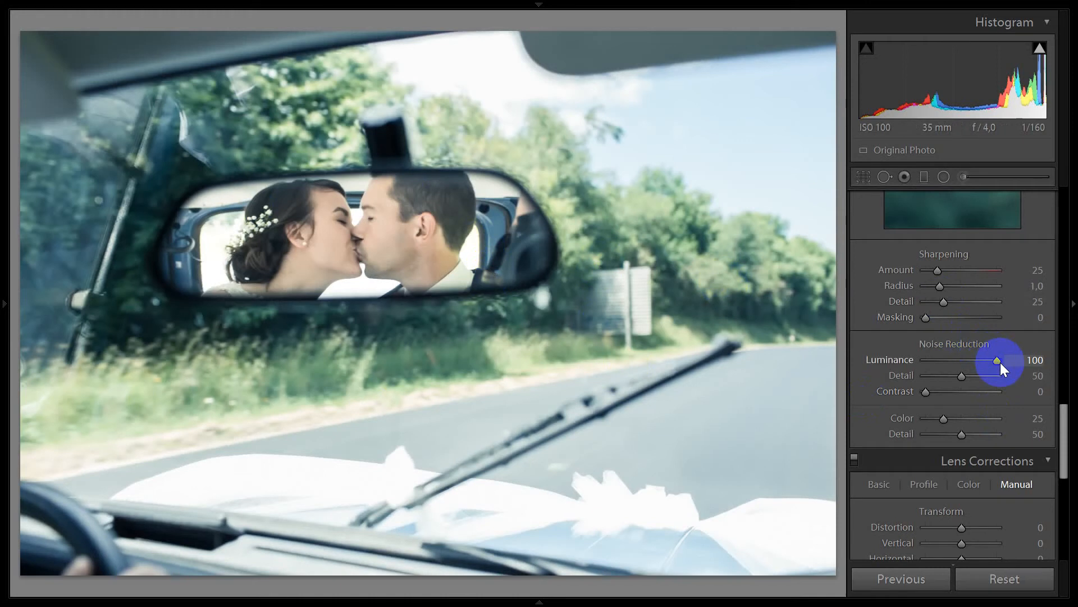
- Set the Luminance noise reduction to 6 and go to the manual Lens Corrections settings
left_click_drag(1000, 362, 930, 360)
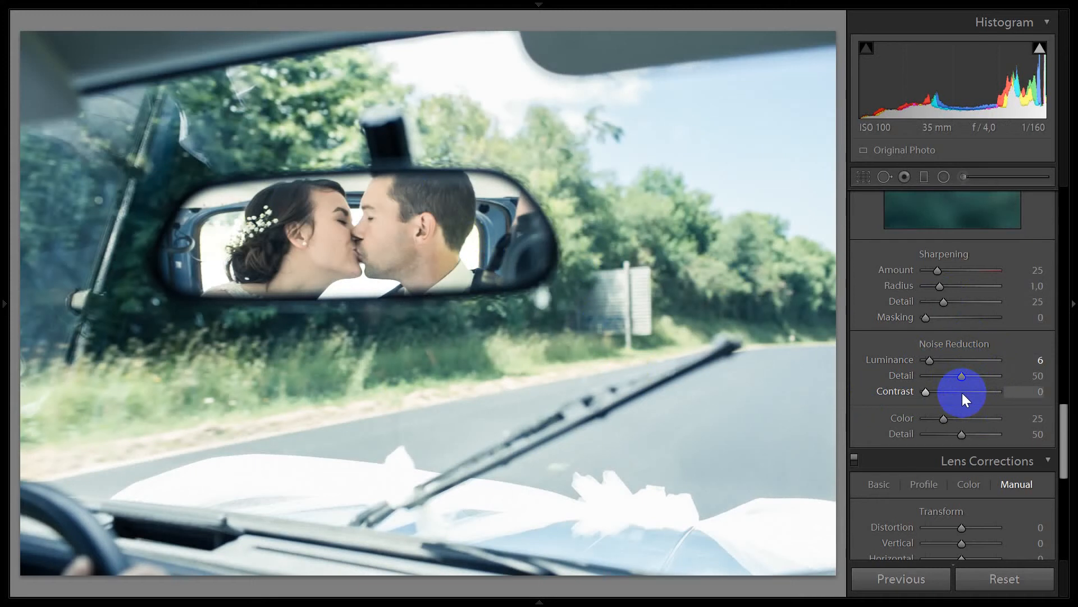
left_click_drag(1070, 410, 1069, 464)
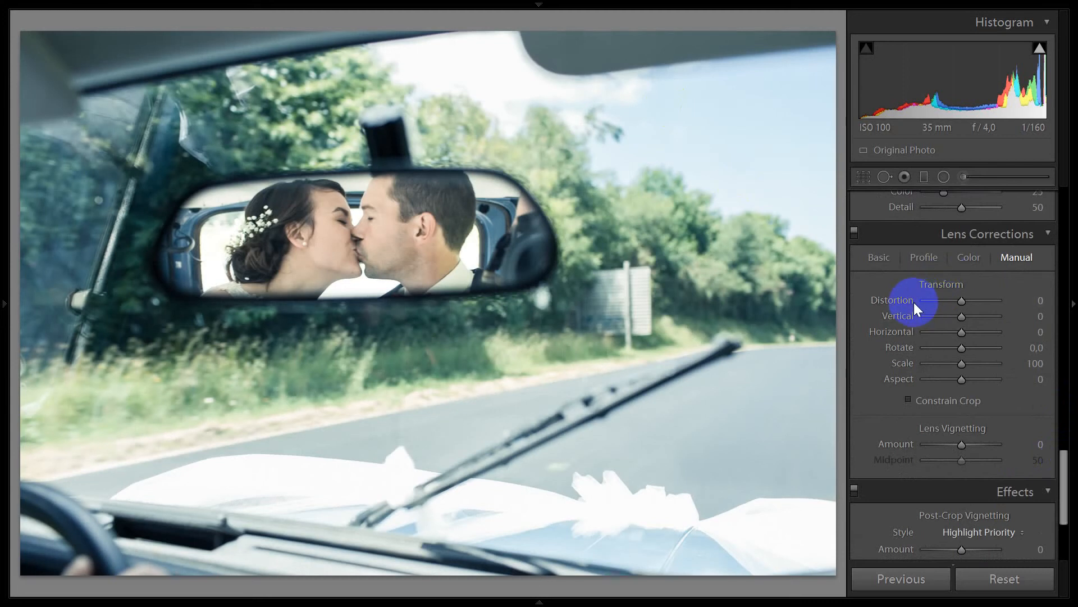
- Try a Distortion of +100 in the manual lens transform and reset it to 0
left_click_drag(914, 302, 999, 303)
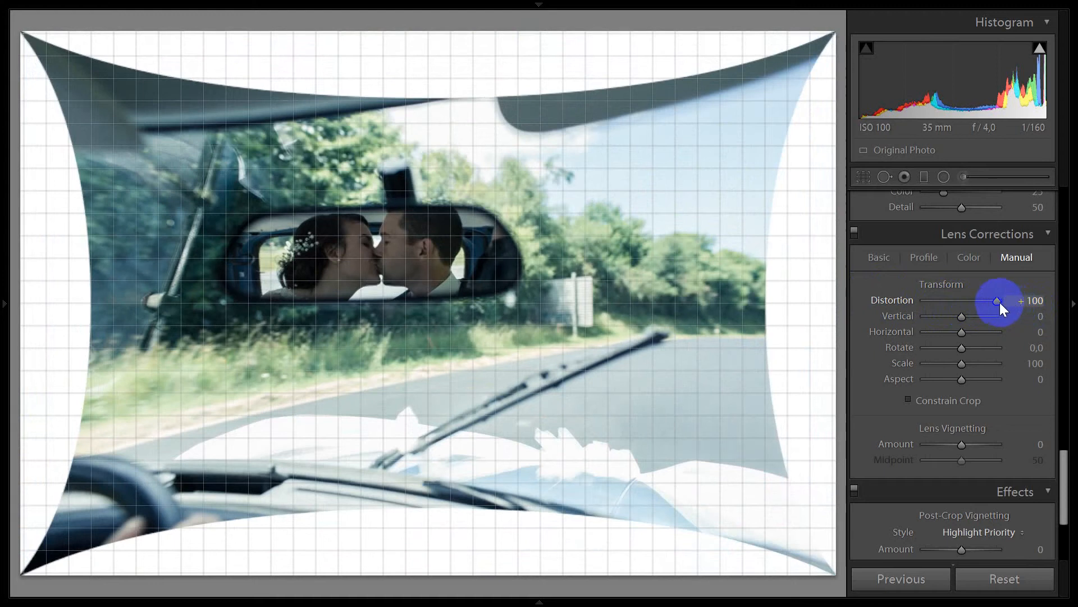
double_click(998, 301)
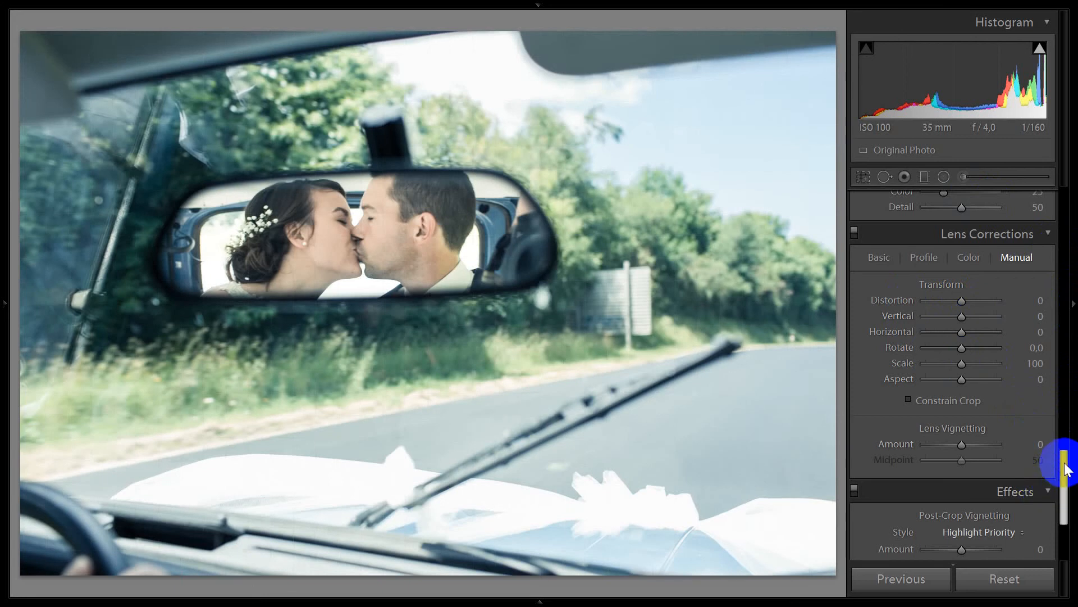
scroll(1066, 469, "down", 1)
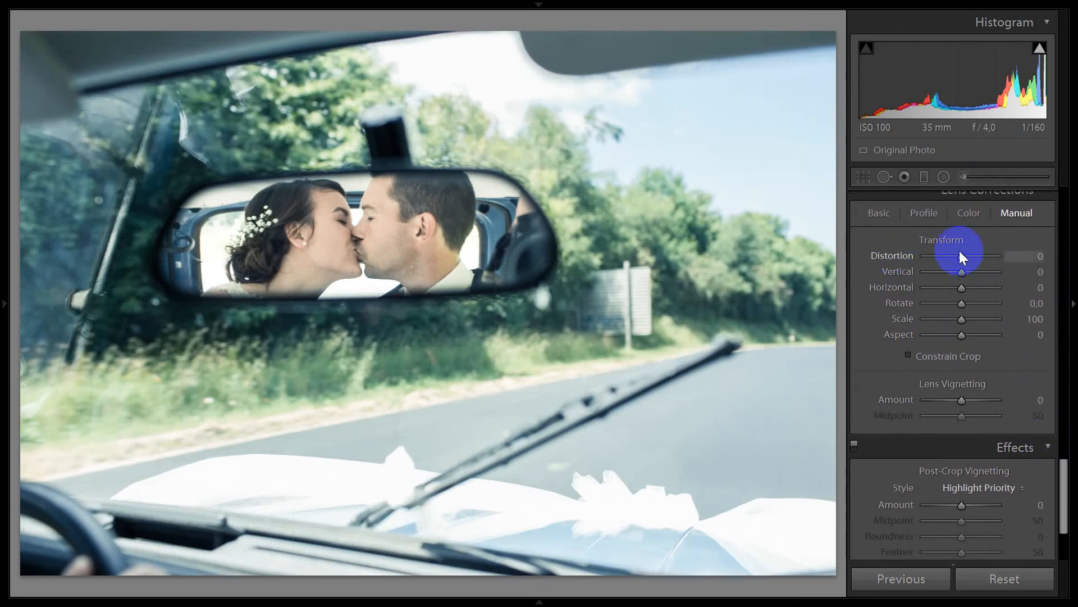
scroll(1061, 455, "up", 1)
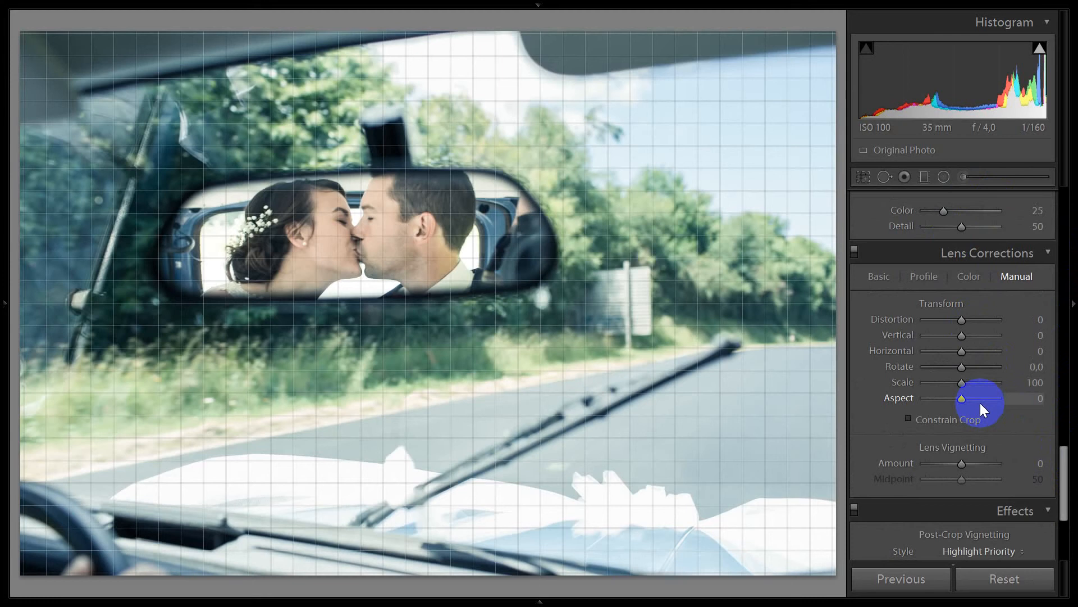
- Try enabling the lens profile corrections, check the available Make and Setup options, and disable them again
left_click(879, 276)
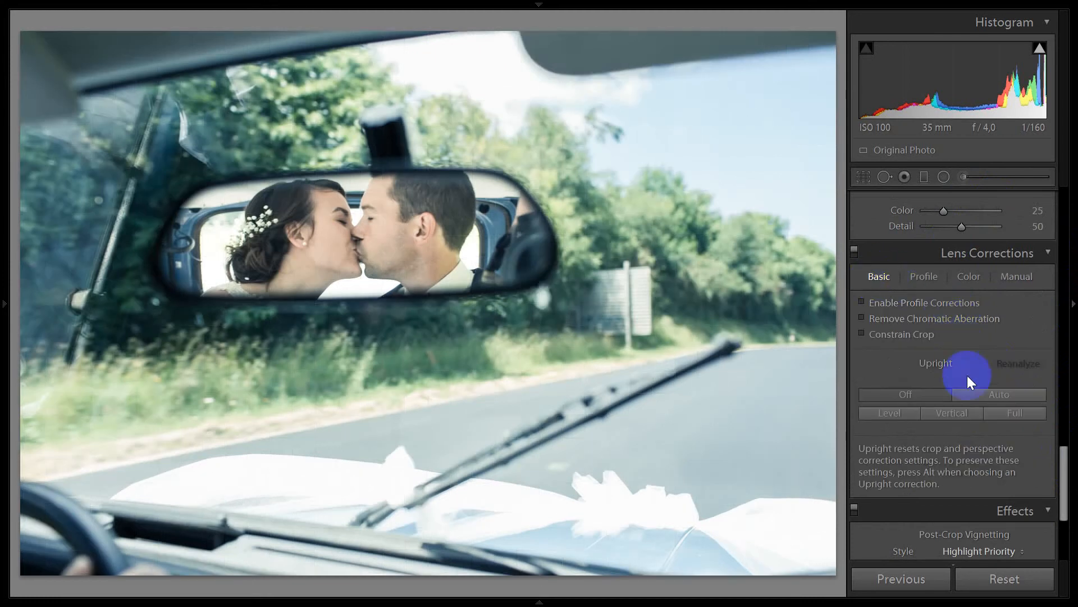
left_click(925, 277)
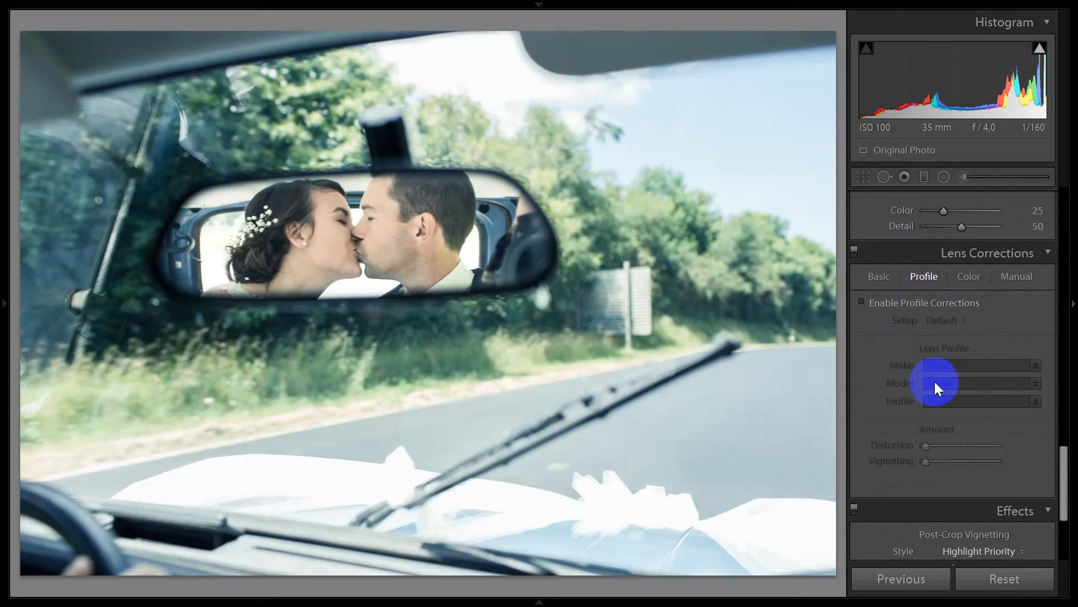
left_click(899, 304)
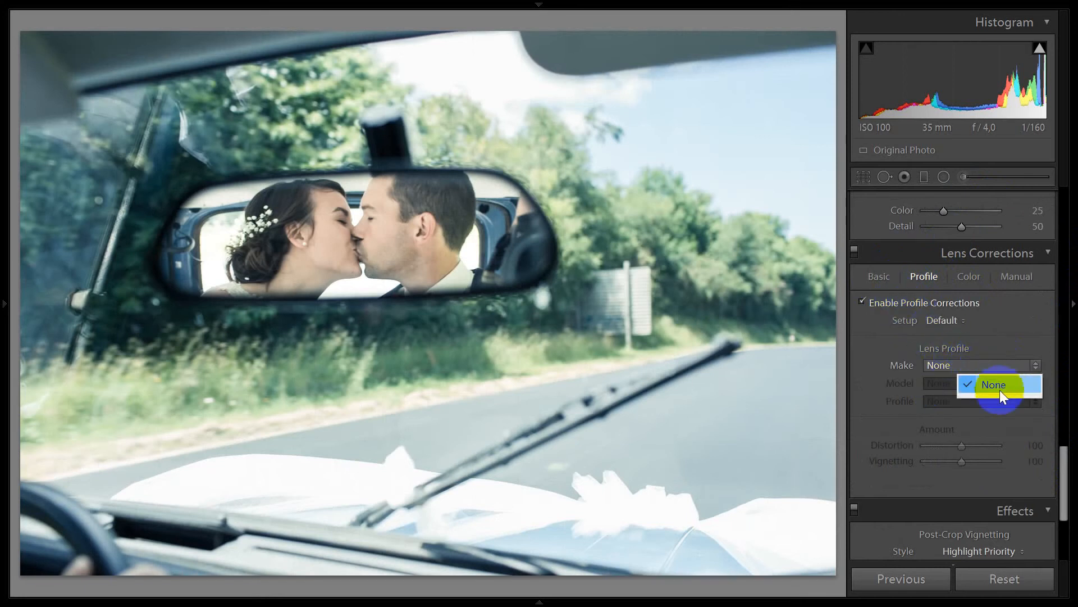
left_click(963, 319)
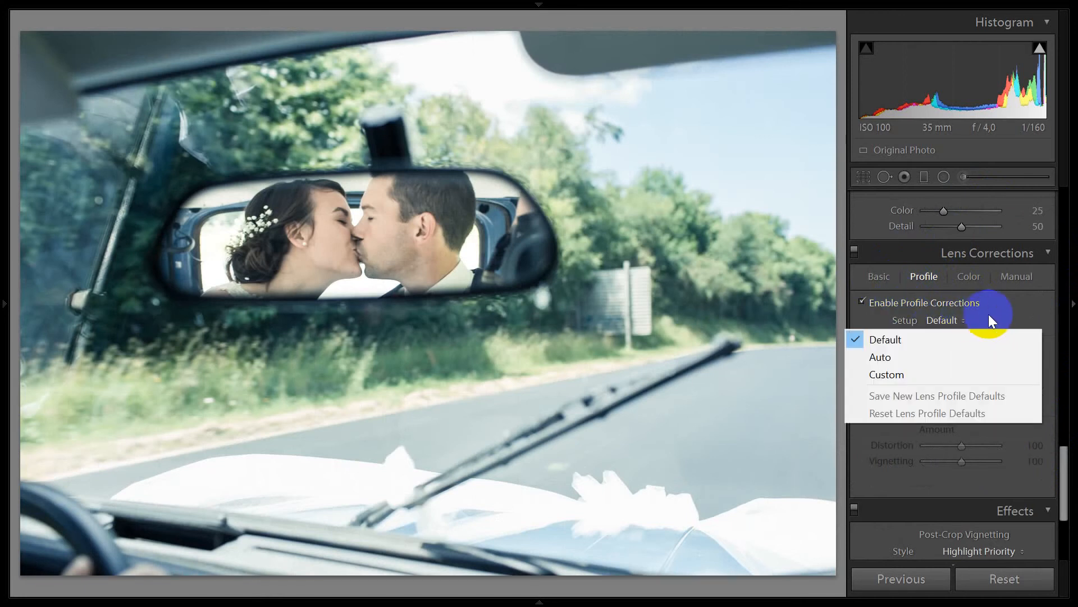
left_click(989, 315)
left_click(934, 307)
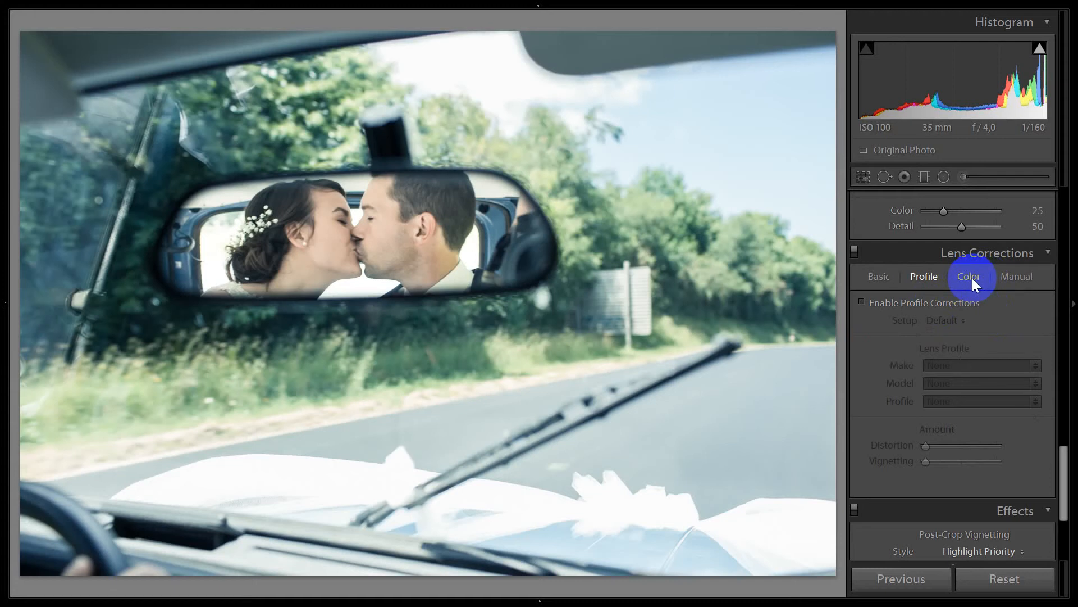
- Try a Lens Vignetting amount of −100 in the manual lens corrections and reset it to 0
scroll(949, 315, "down", 3)
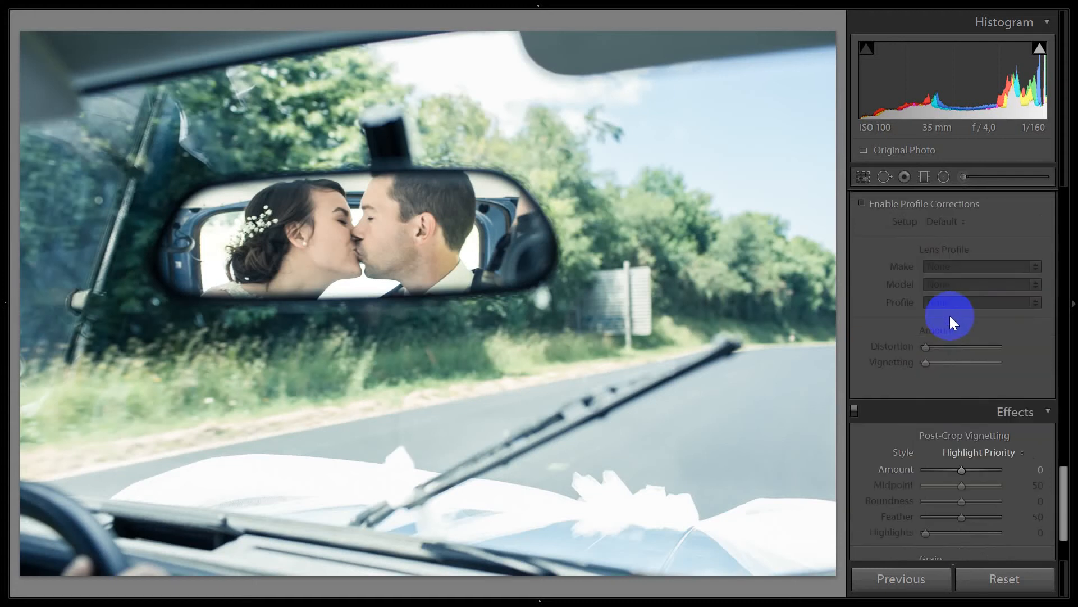
scroll(993, 332, "down", 3)
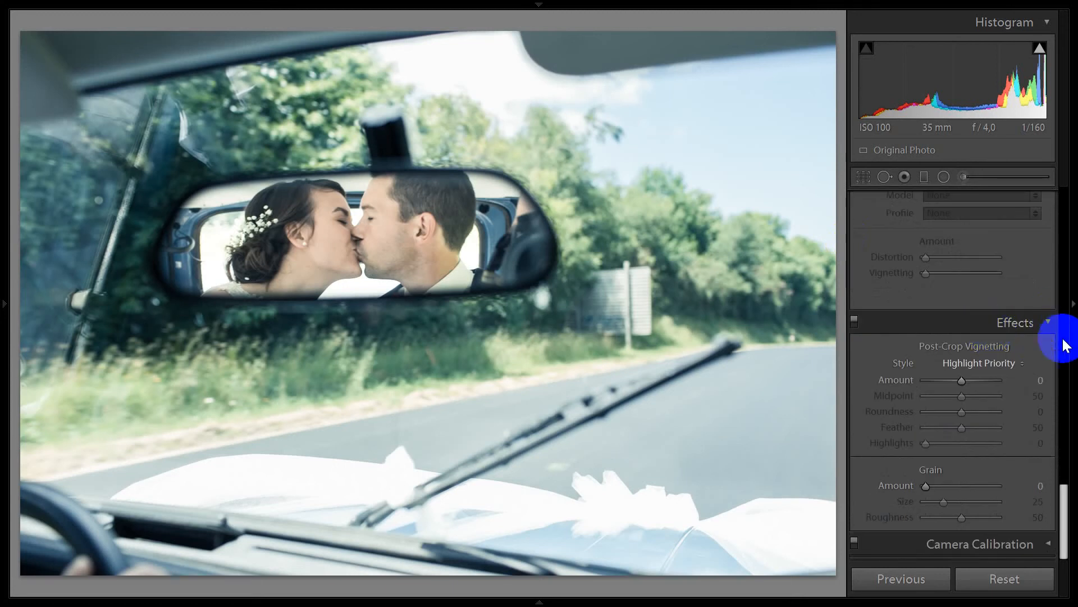
scroll(989, 337, "up", 9)
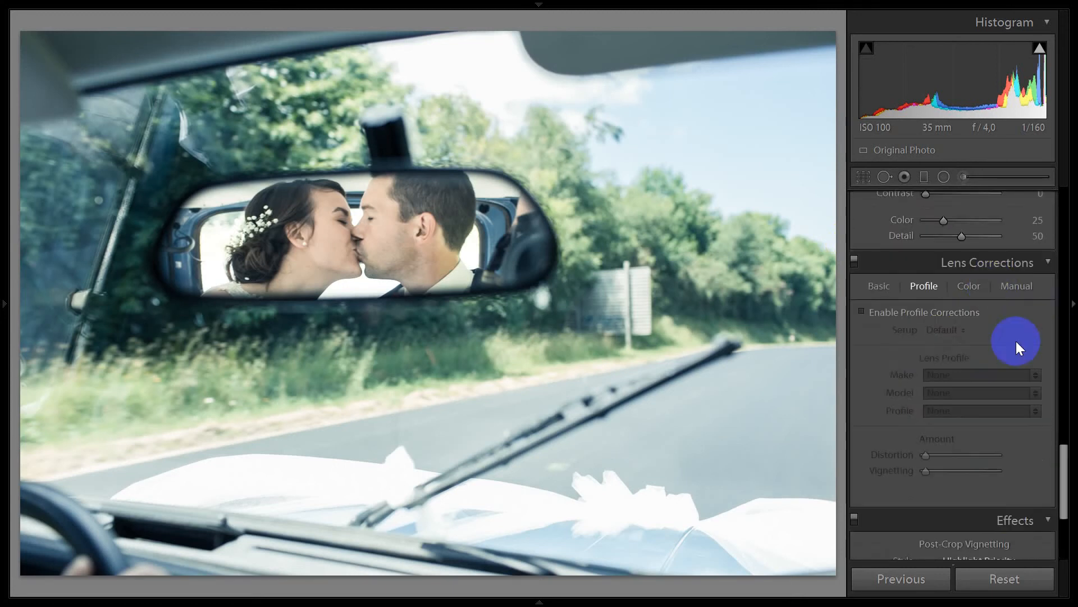
scroll(1017, 359, "down", 3)
left_click(1025, 288)
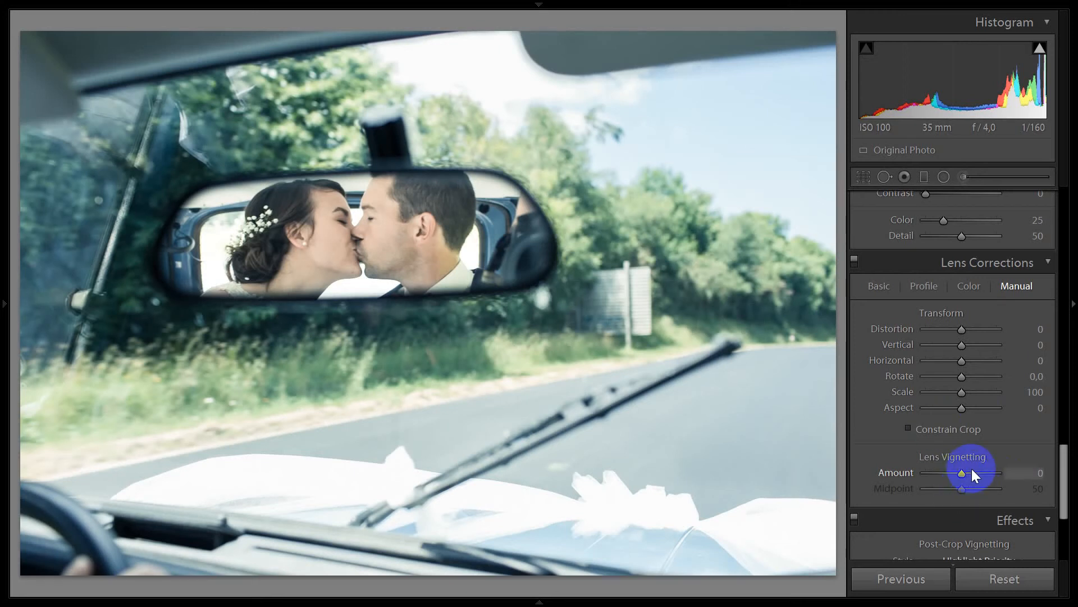
left_click_drag(965, 473, 891, 487)
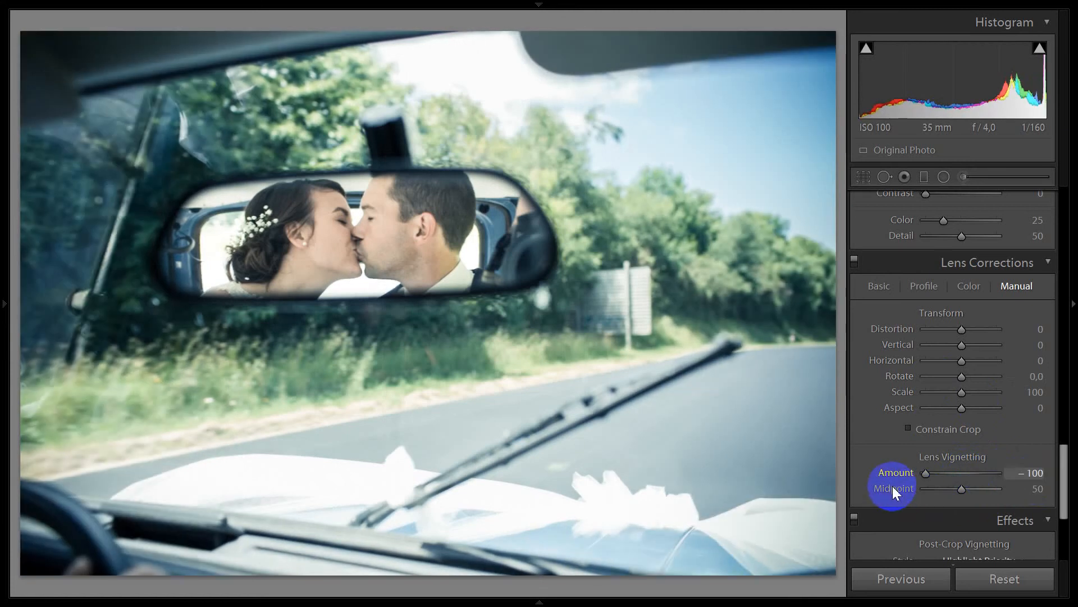
double_click(927, 475)
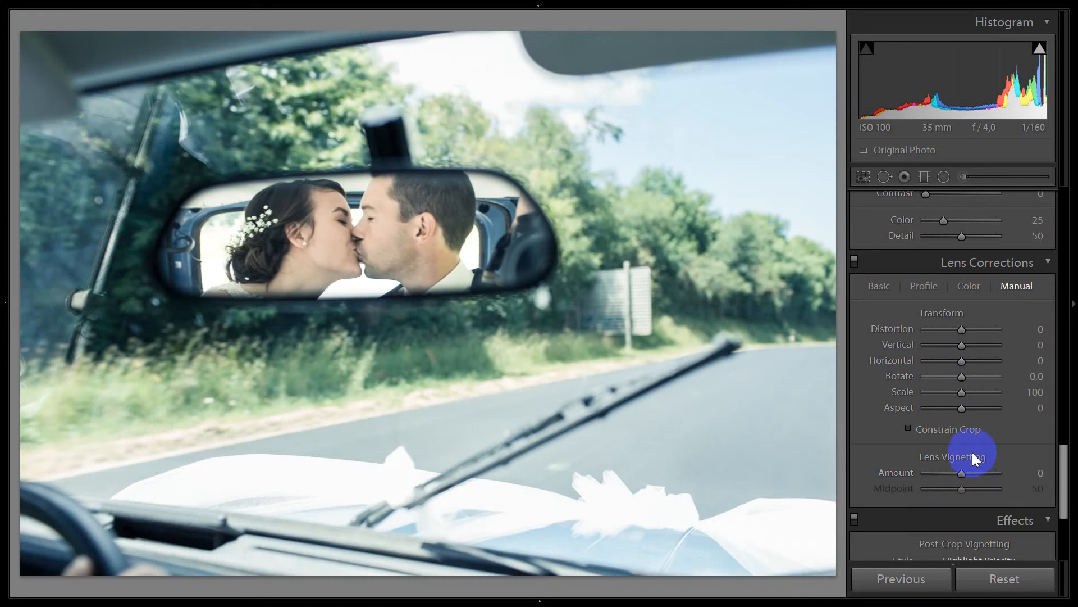
- Try a Lens Vignetting amount of −100 with a Midpoint of 0, and reset both values
left_click_drag(962, 474, 886, 464)
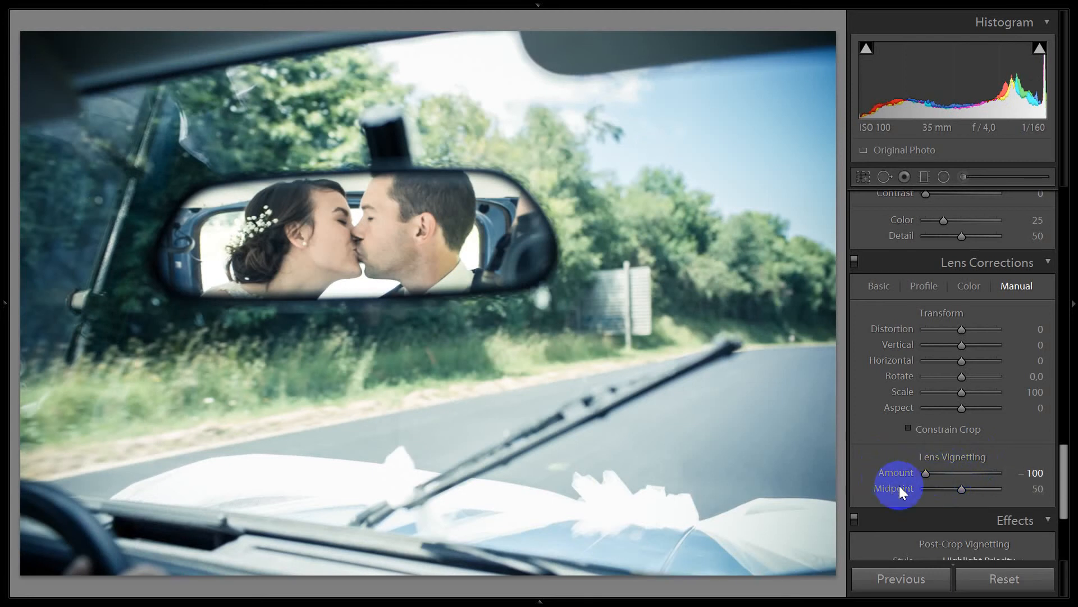
left_click_drag(959, 489, 919, 489)
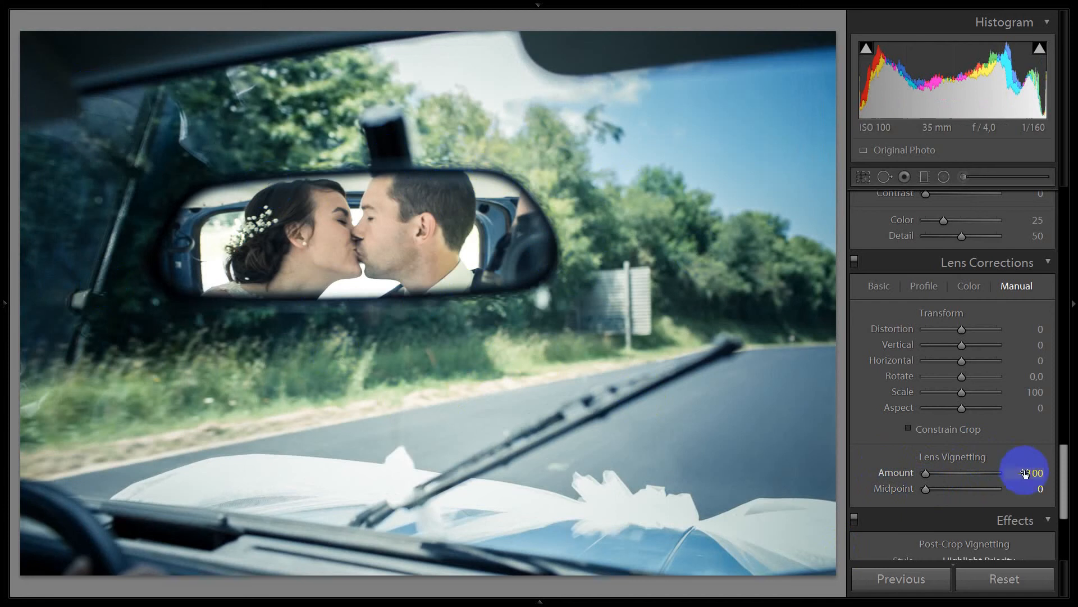
double_click(928, 490)
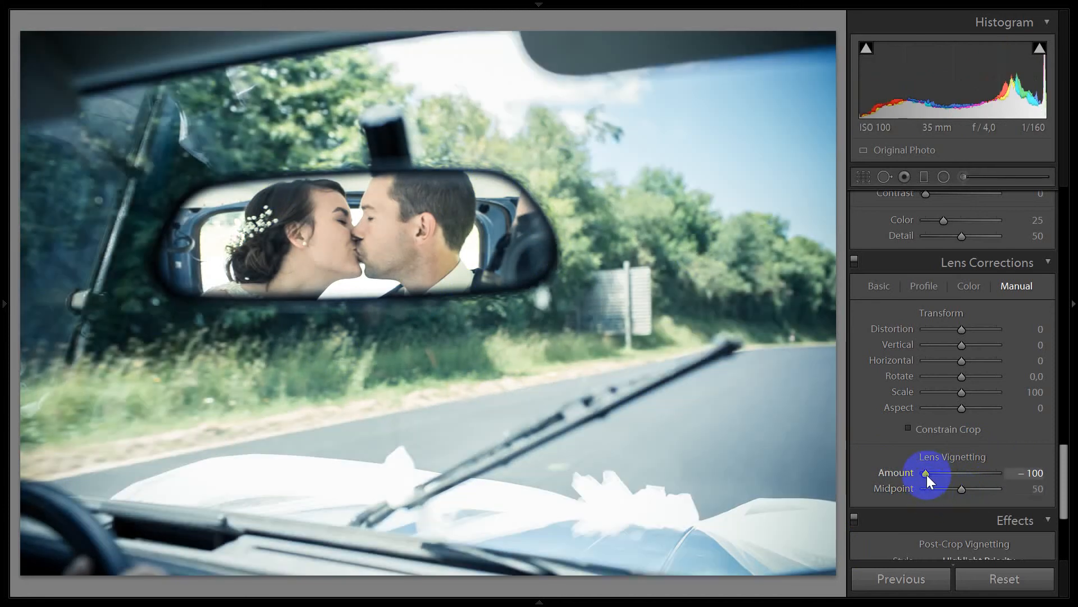
double_click(927, 473)
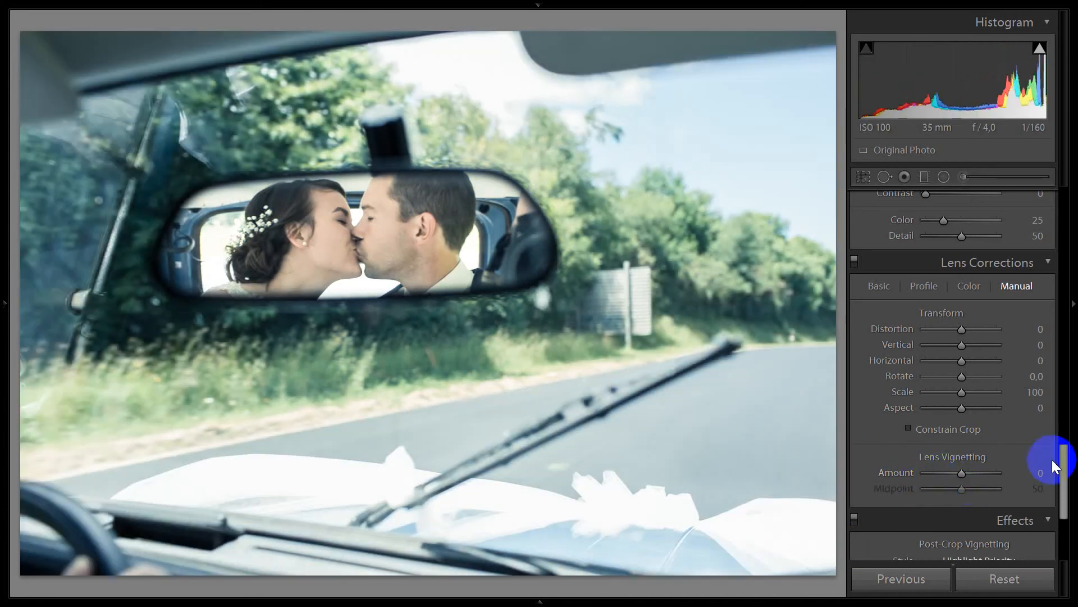
- Try Post-Crop Vignetting amounts of −24 and −29 with a Midpoint of 0, resetting the amount to 0 each time
left_click_drag(1063, 461, 1062, 494)
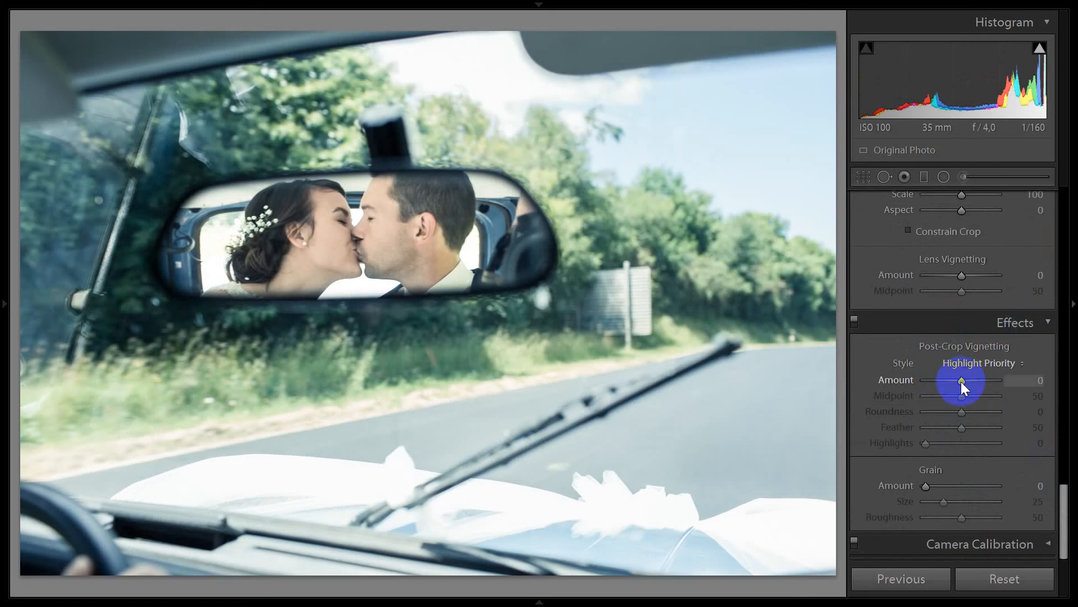
mouse_move(961, 382)
left_mouse_down()
mouse_move(927, 403)
mouse_move(914, 394)
mouse_move(952, 380)
left_mouse_up()
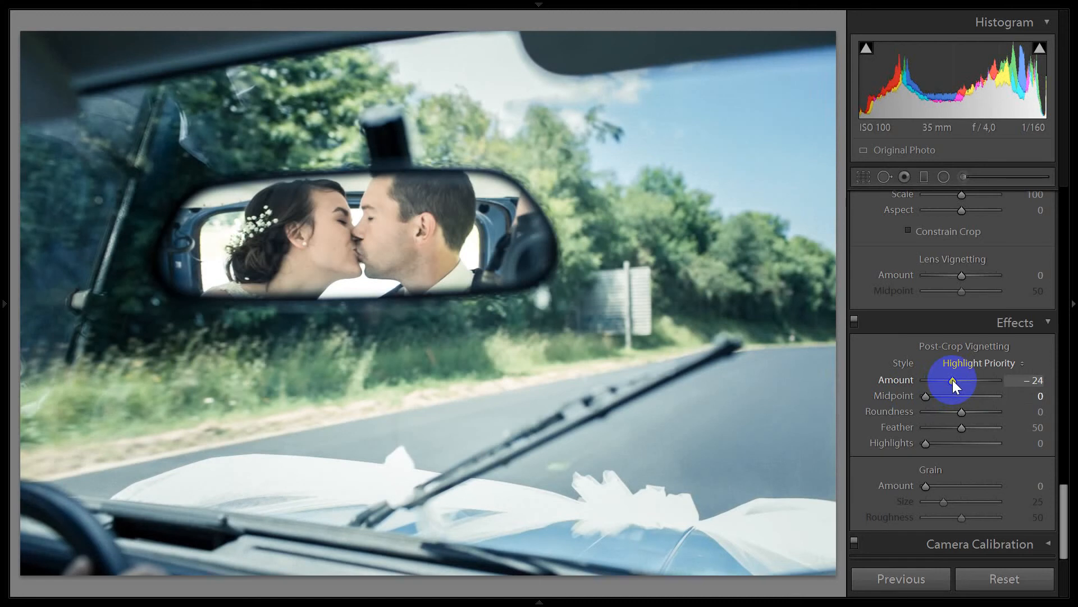
double_click(953, 380)
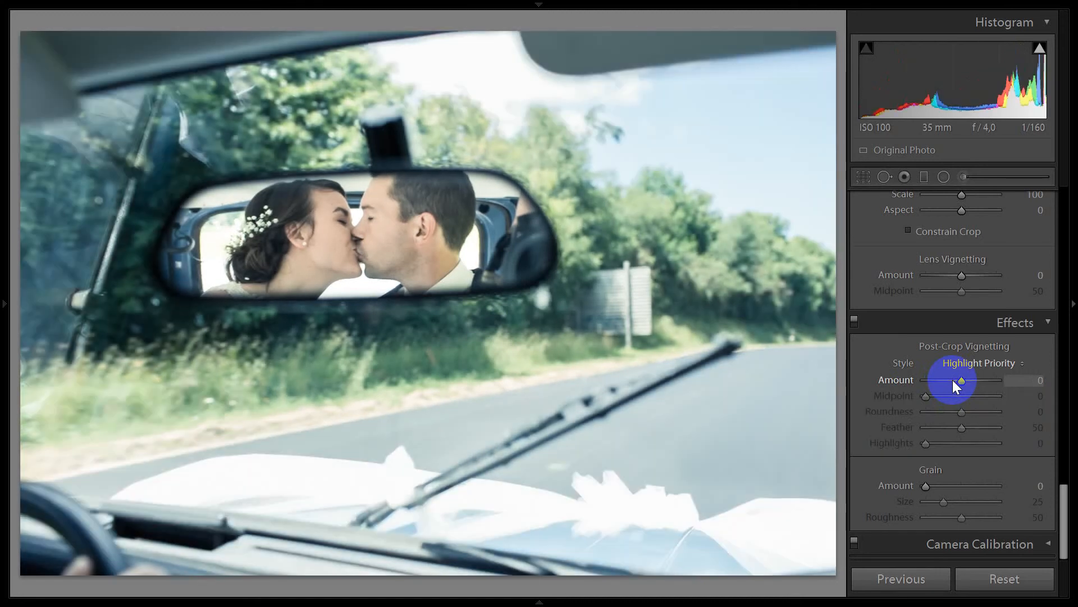
left_click_drag(958, 378, 949, 377)
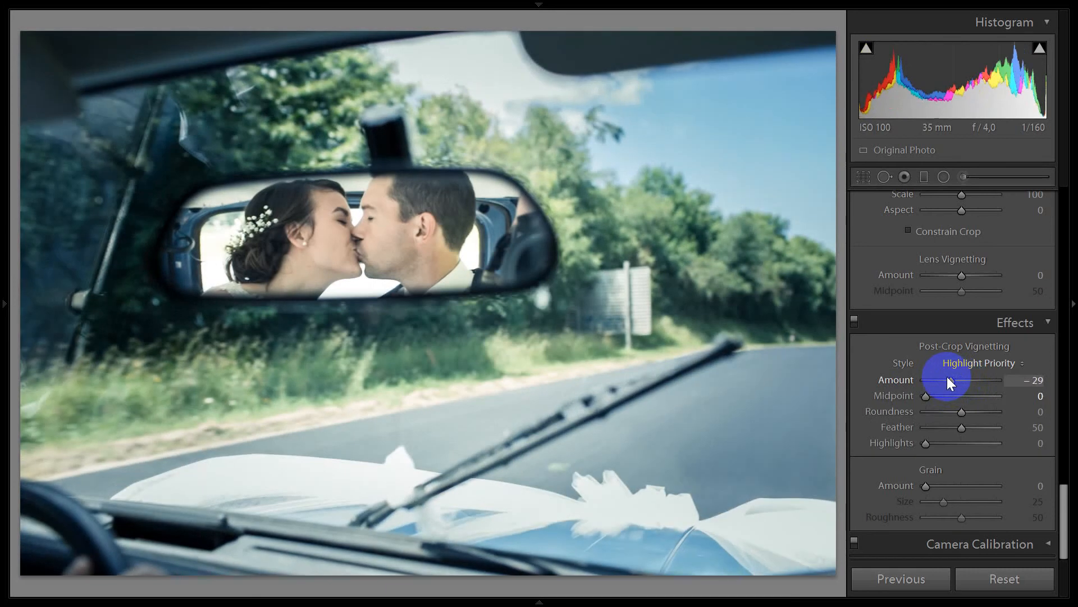
double_click(951, 379)
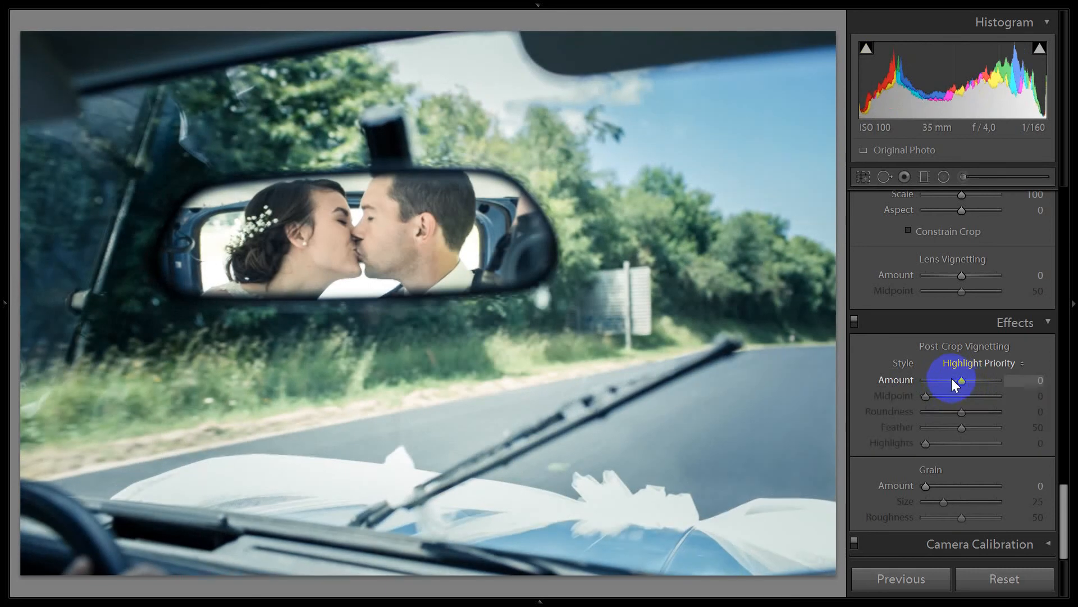
- Set the photo's overall Exposure to −0.75 and the Exposure of the existing brush mask on the couple to 2.67
left_click_drag(1063, 494, 1042, 197)
left_click_drag(965, 337, 959, 336)
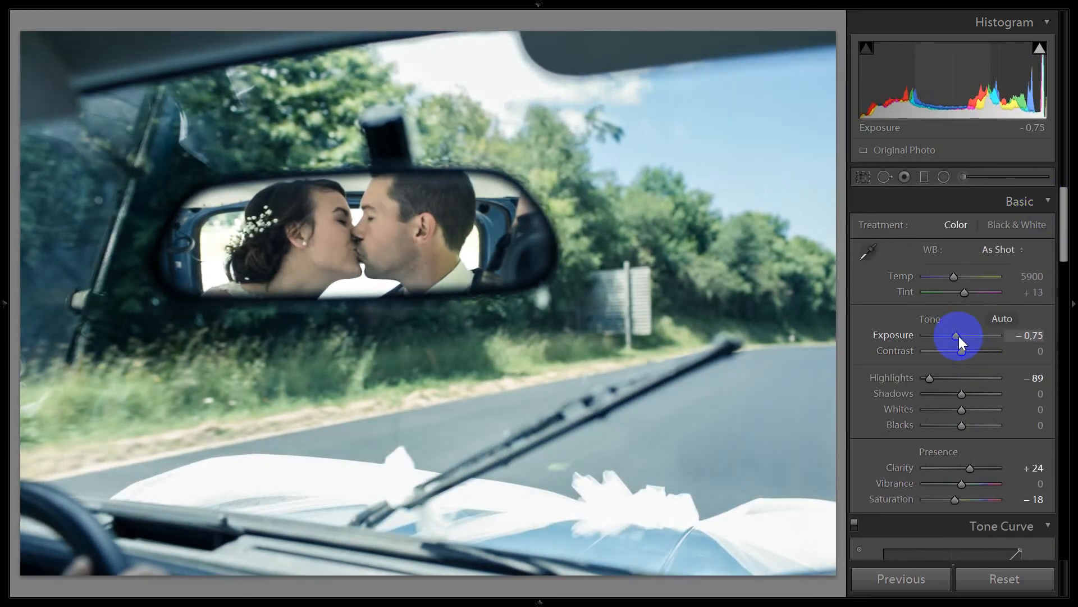
left_click(965, 178)
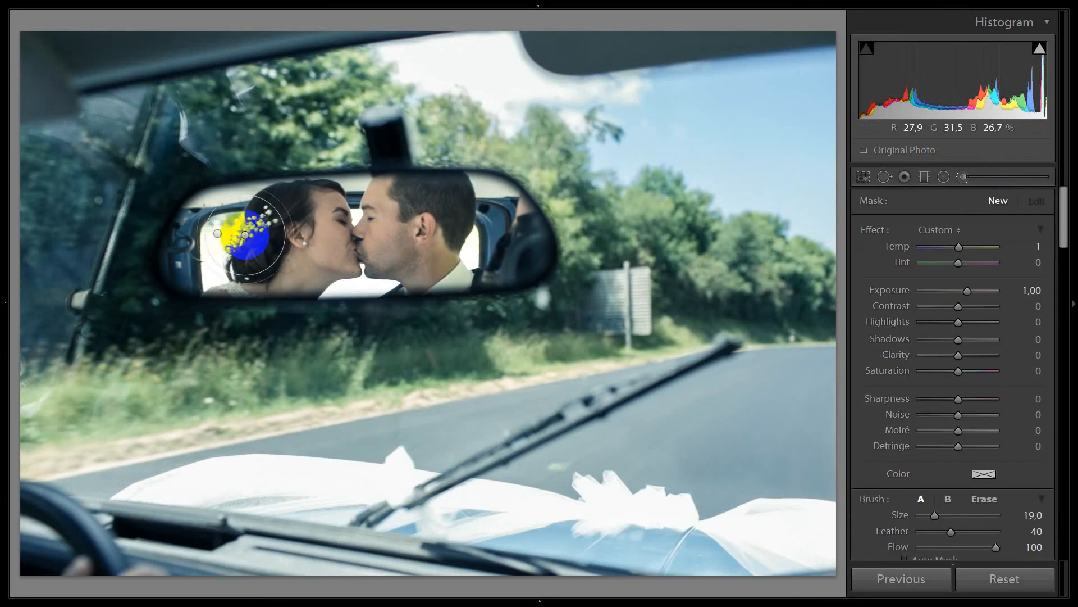
left_click(218, 233)
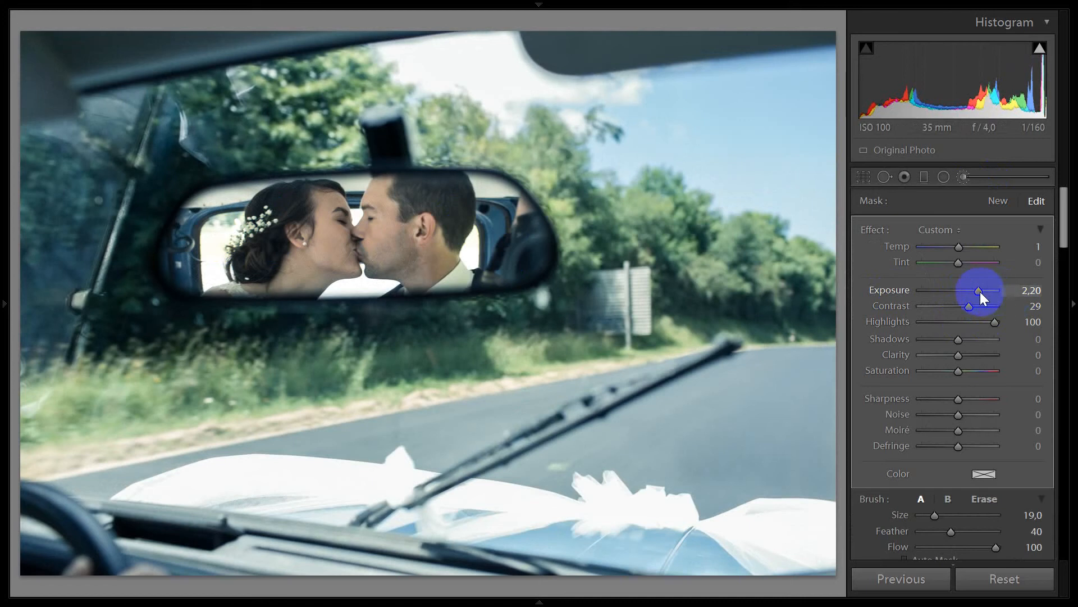
left_click_drag(979, 292, 984, 291)
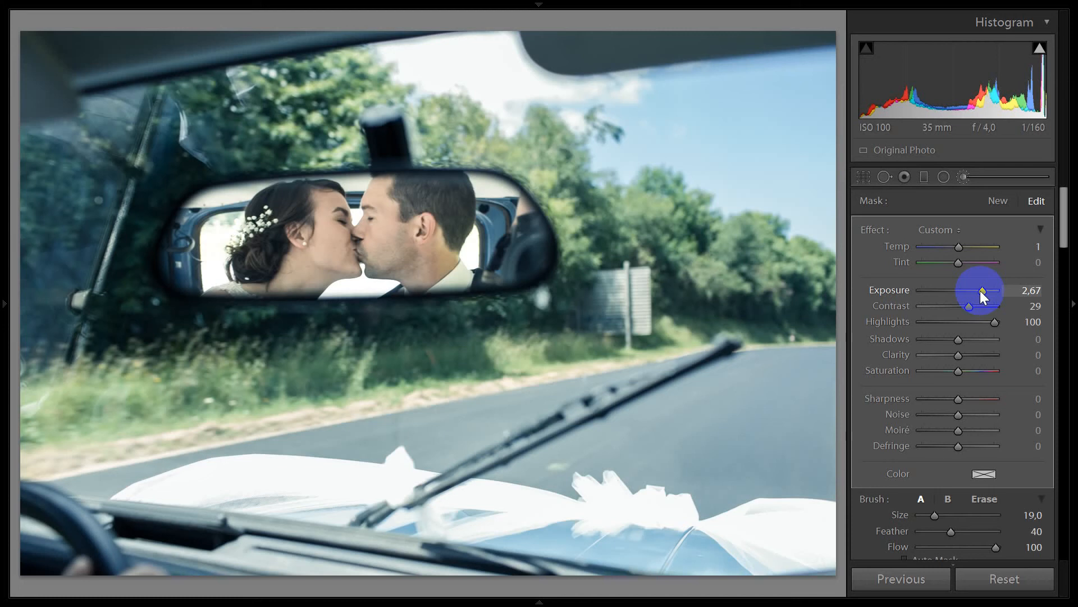
- Show the original and the edited photo side by side in the left/right before/after view
mouse_move(484, 604)
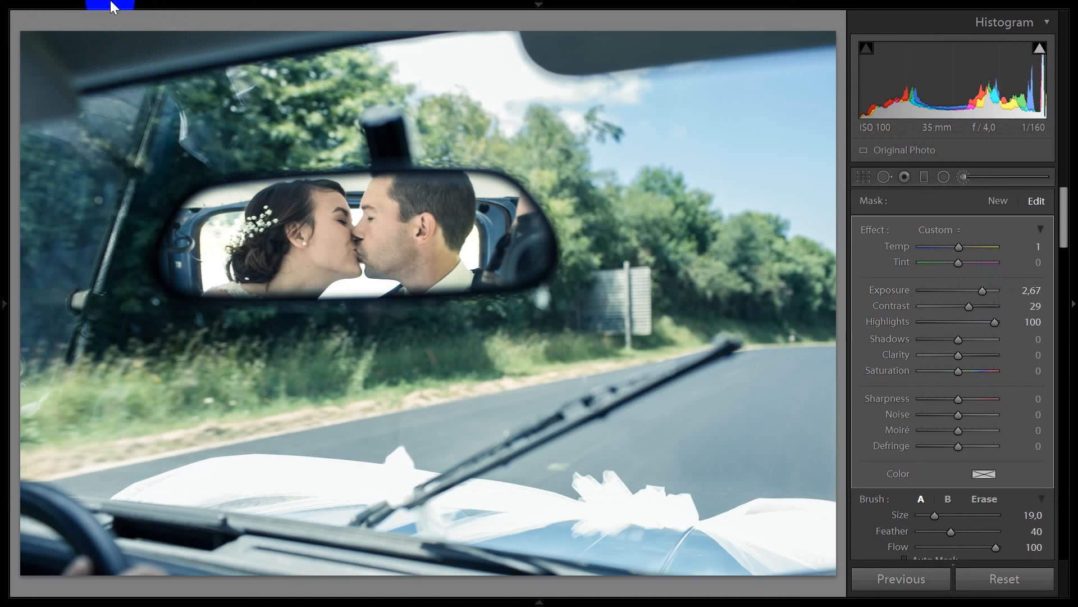
left_click(119, 8)
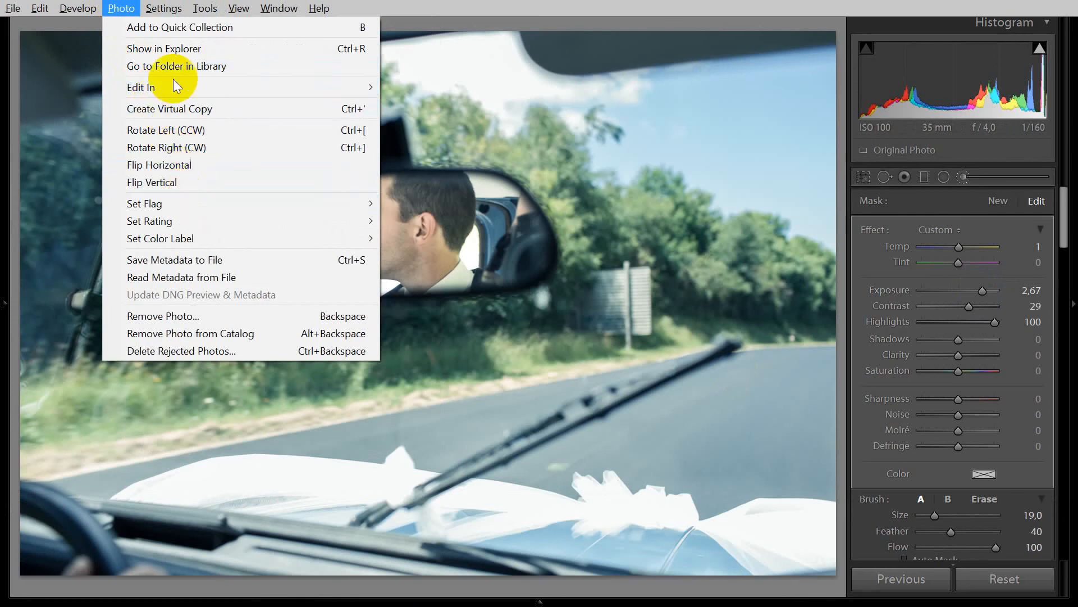
mouse_move(211, 17)
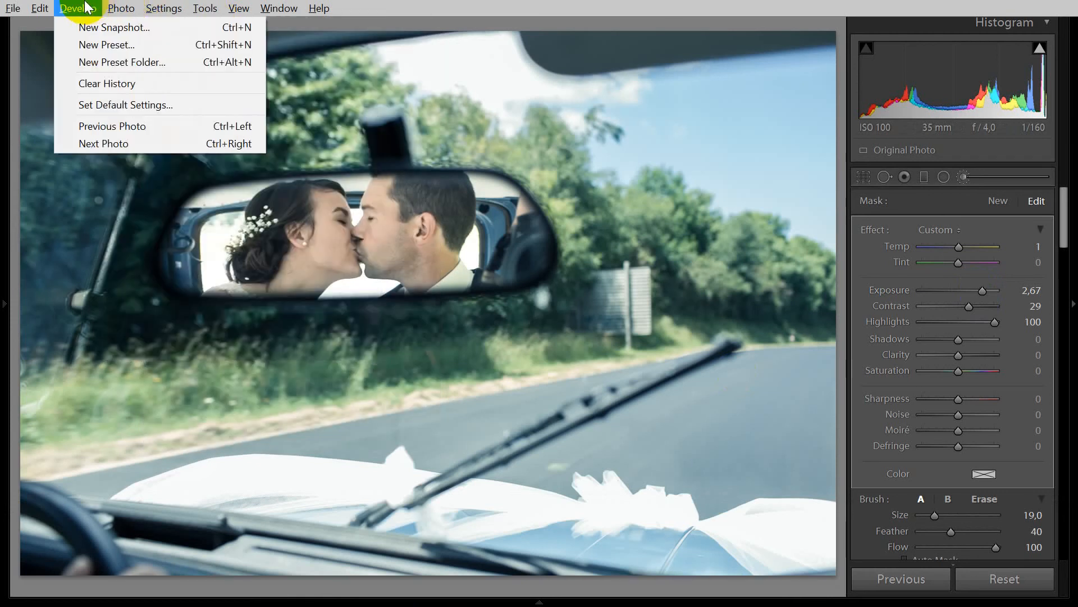
mouse_move(111, 14)
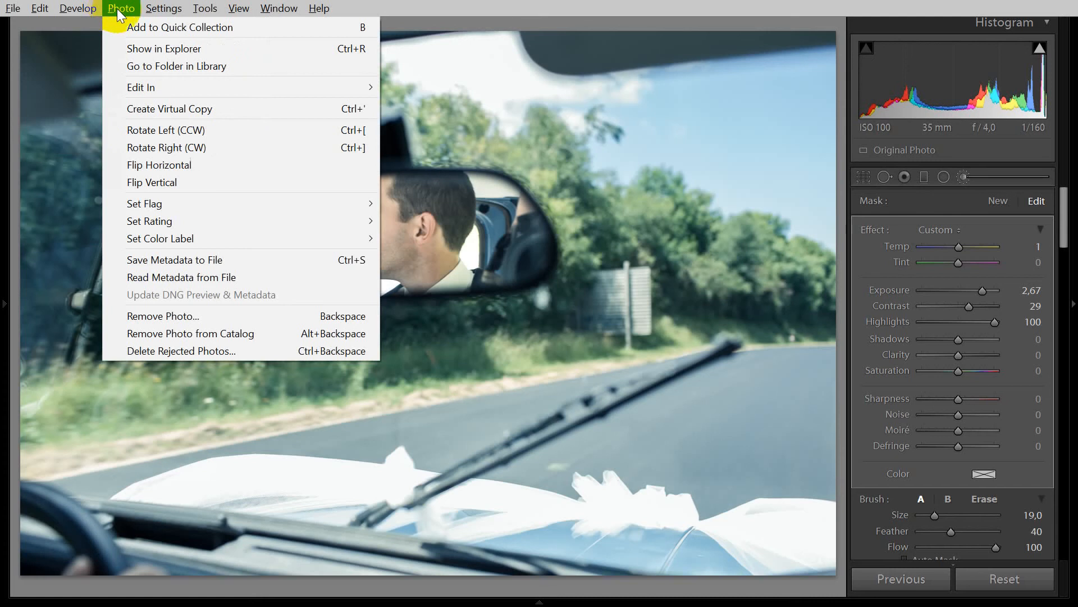
mouse_move(247, 9)
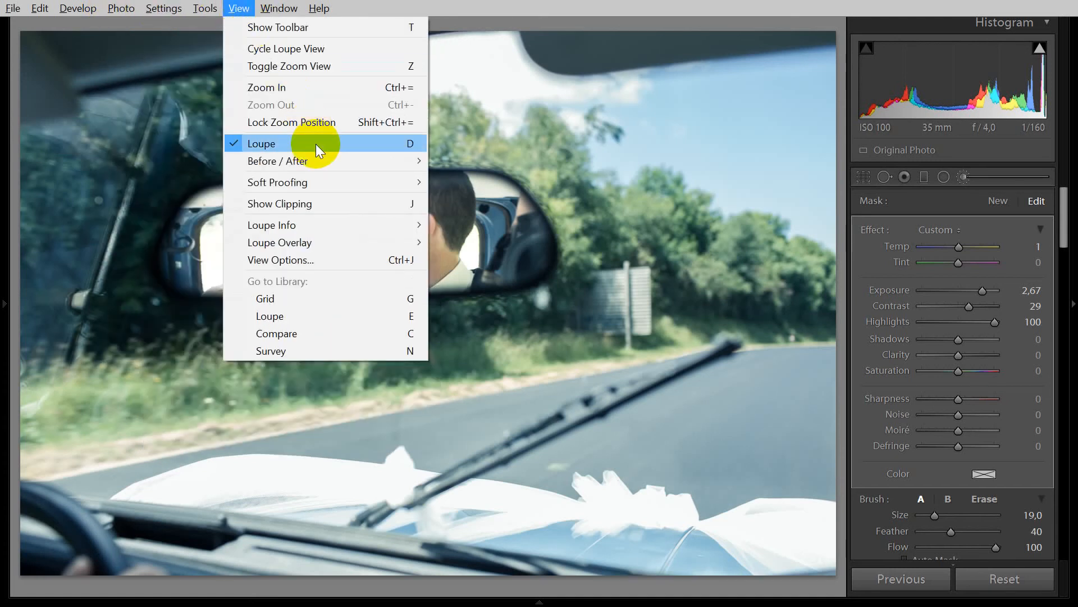
mouse_move(320, 160)
left_click(466, 162)
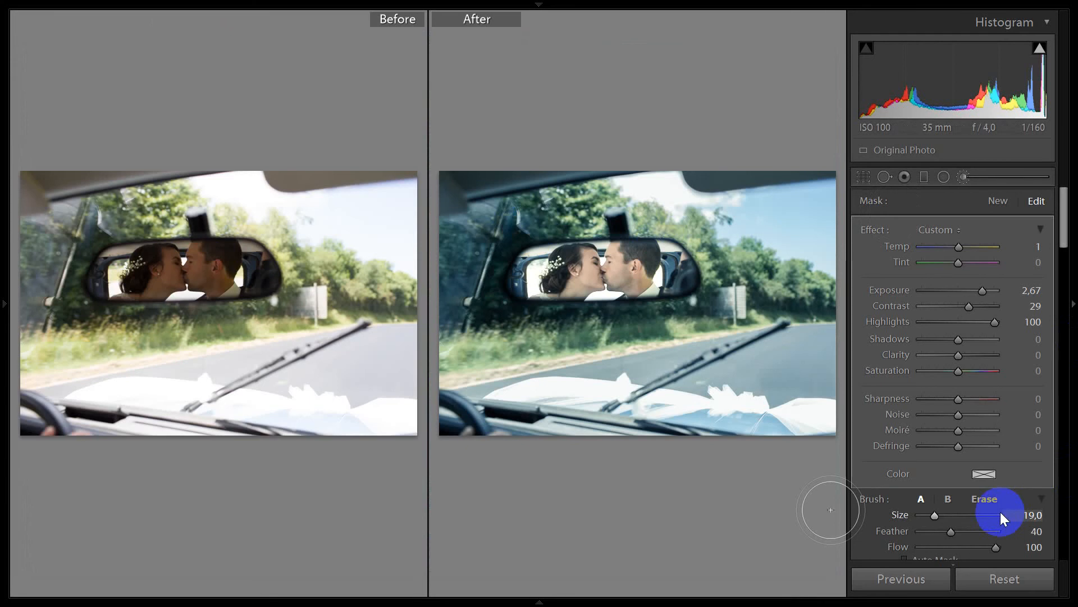
- Switch the before/after comparison to top/bottom and inspect the couple's faces up close in both versions
left_click(205, 8)
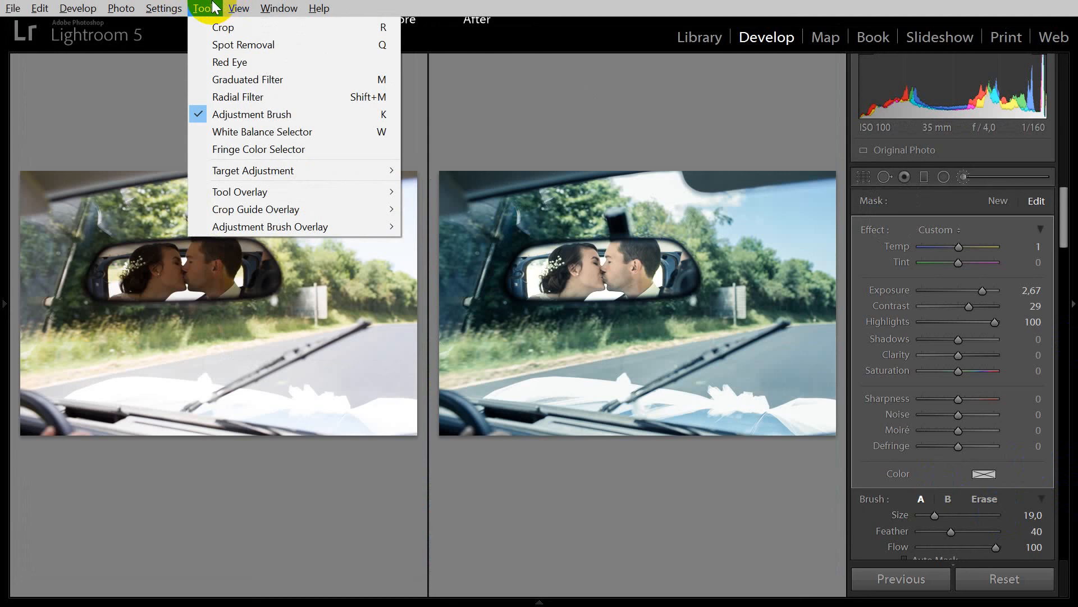
mouse_move(239, 8)
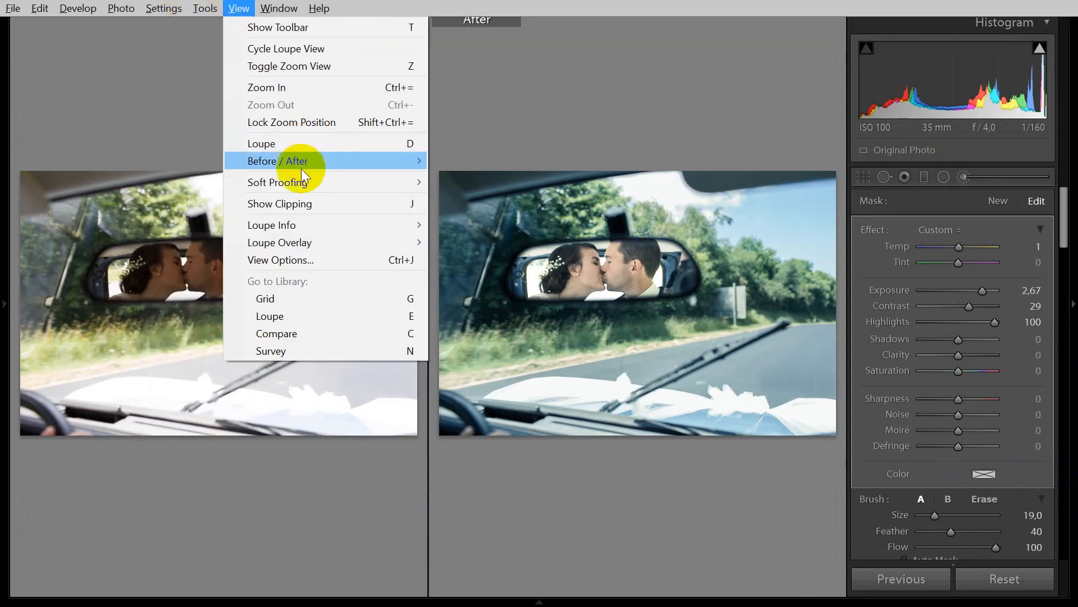
mouse_move(304, 162)
left_click(496, 183)
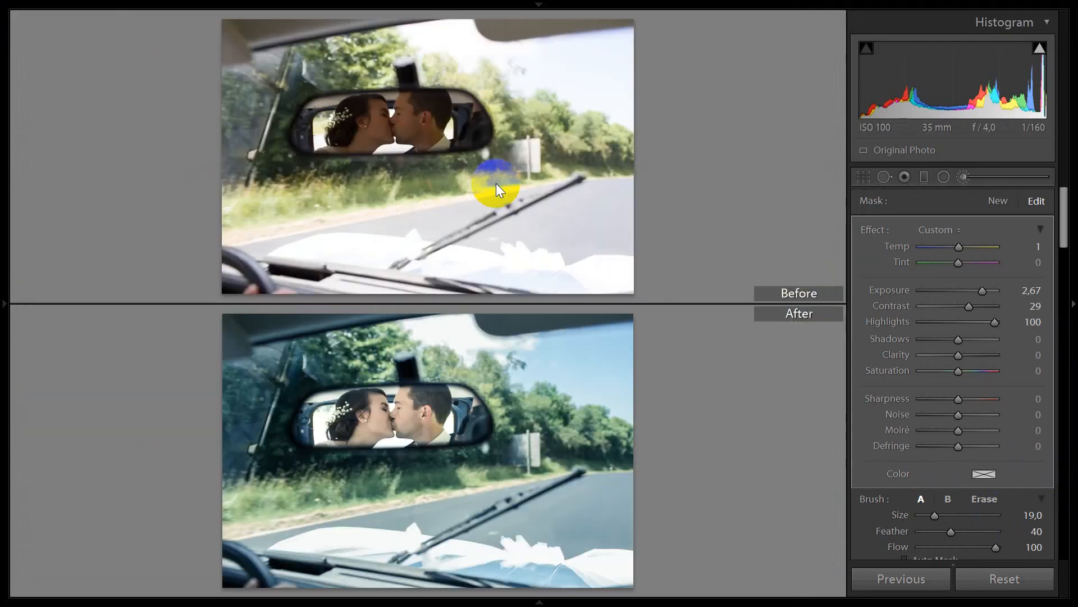
left_click(396, 111)
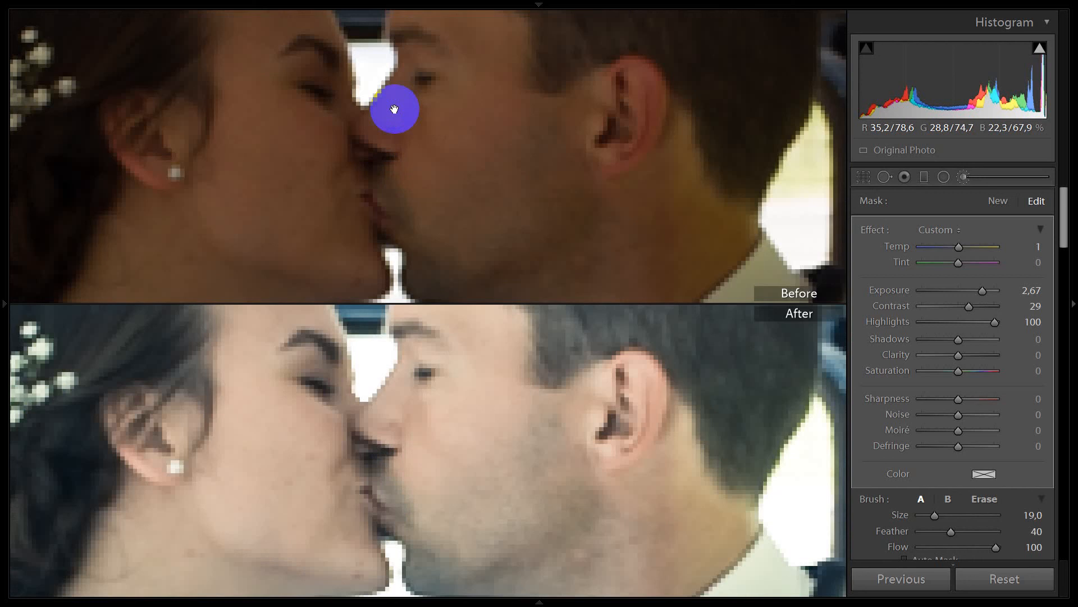
left_click(422, 177)
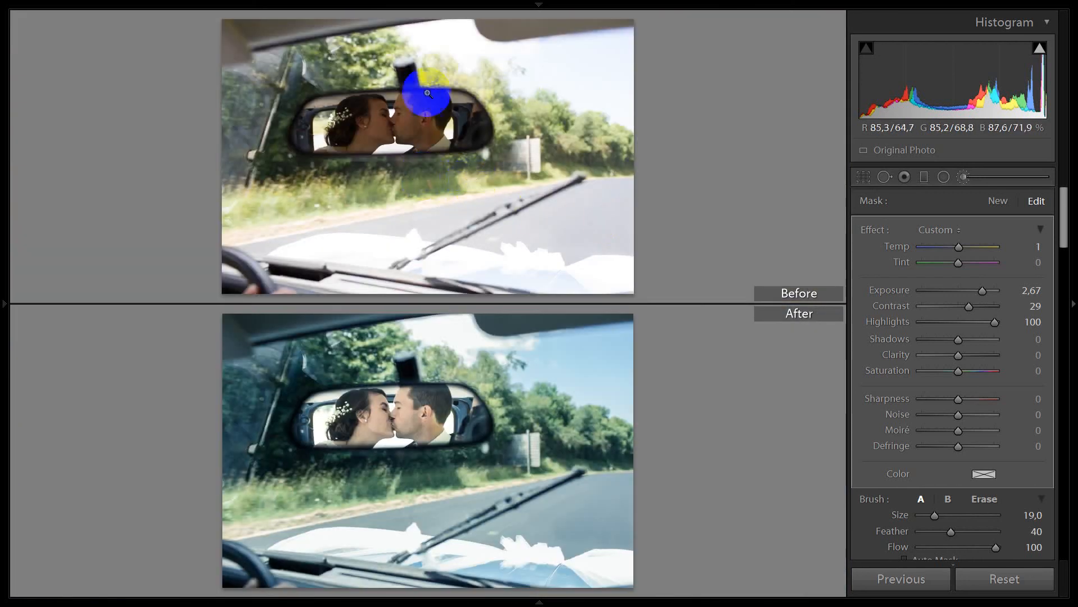
- View only the original version of the photo, and return to the single-image view of the edited photo
mouse_move(193, 5)
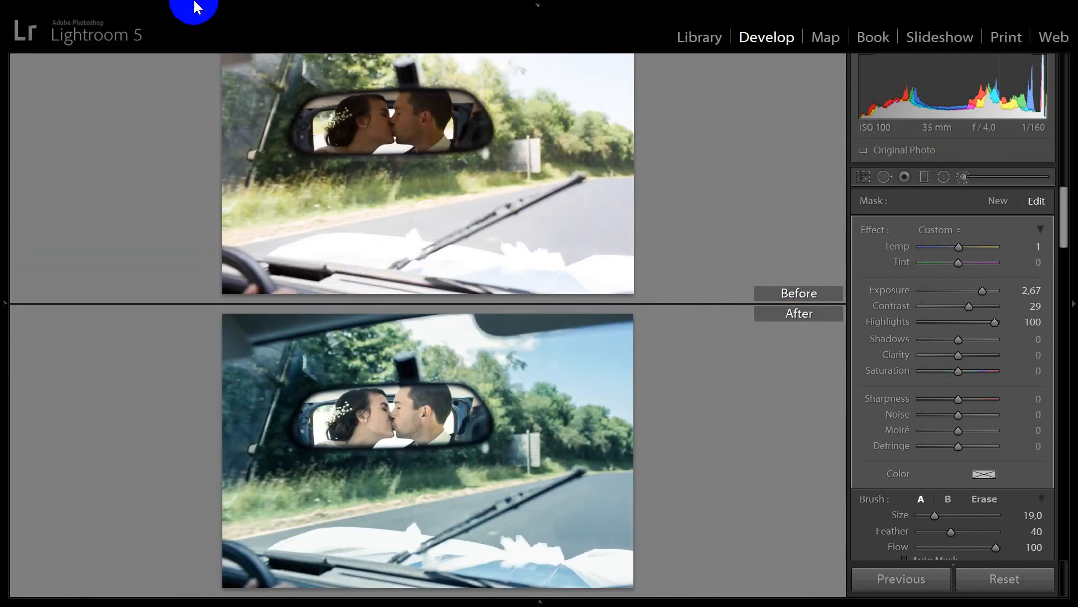
left_click(242, 8)
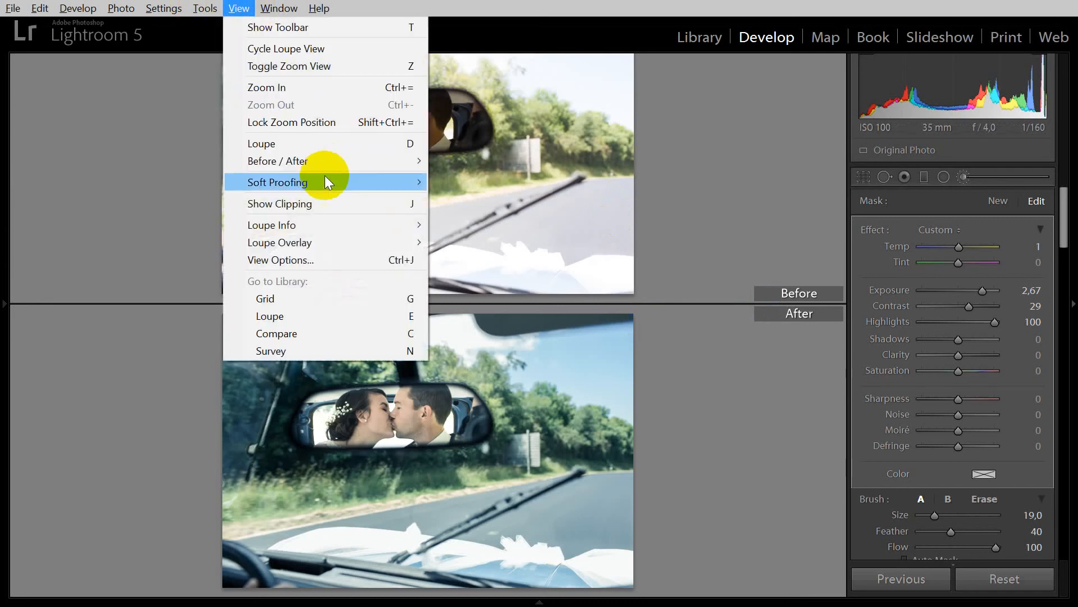
mouse_move(325, 166)
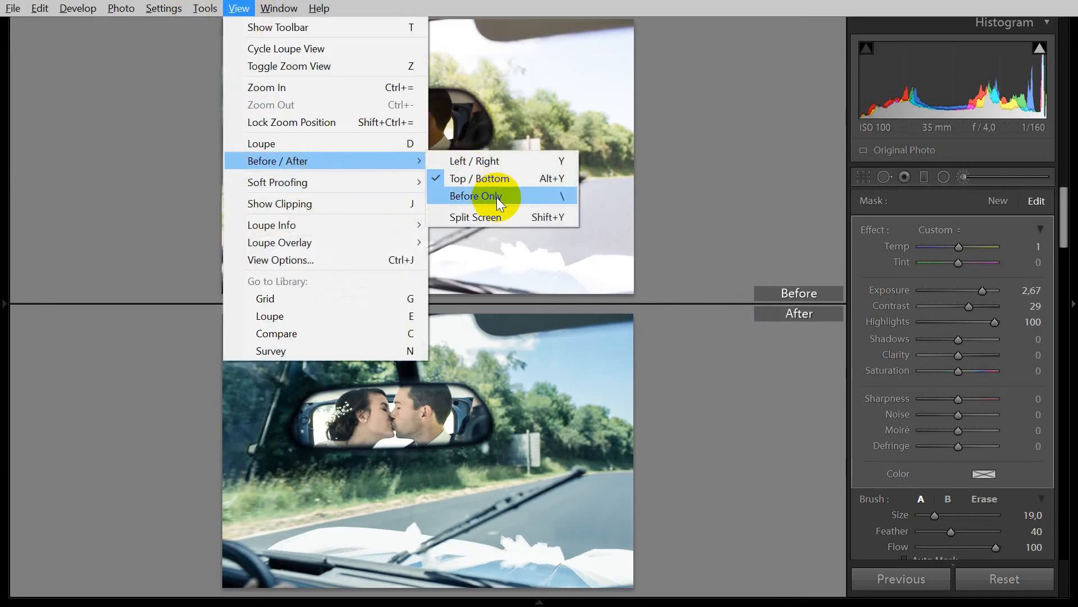
left_click(497, 197)
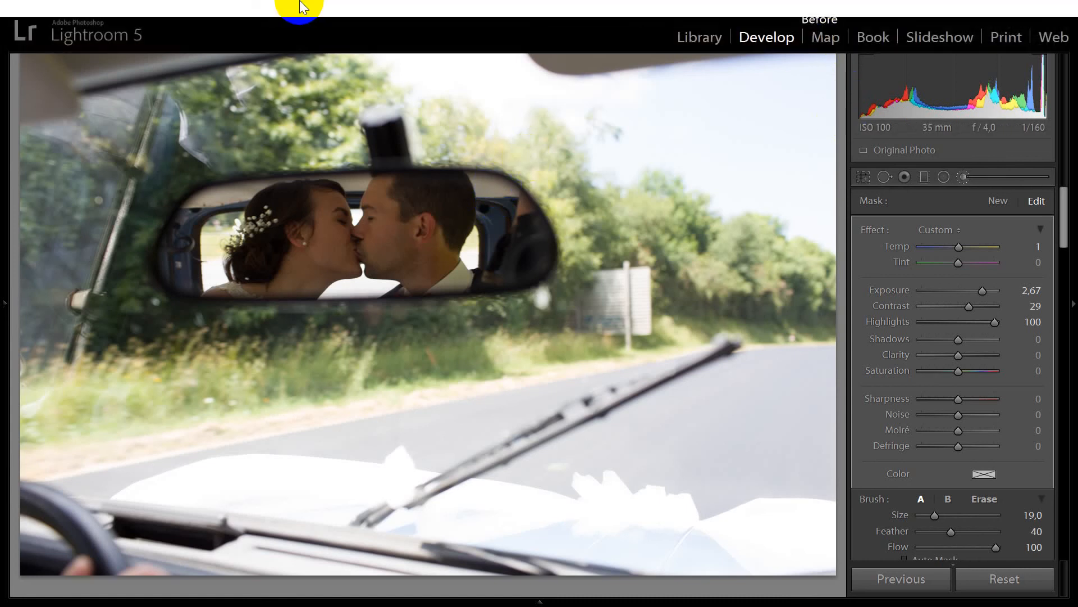
left_click(183, 8)
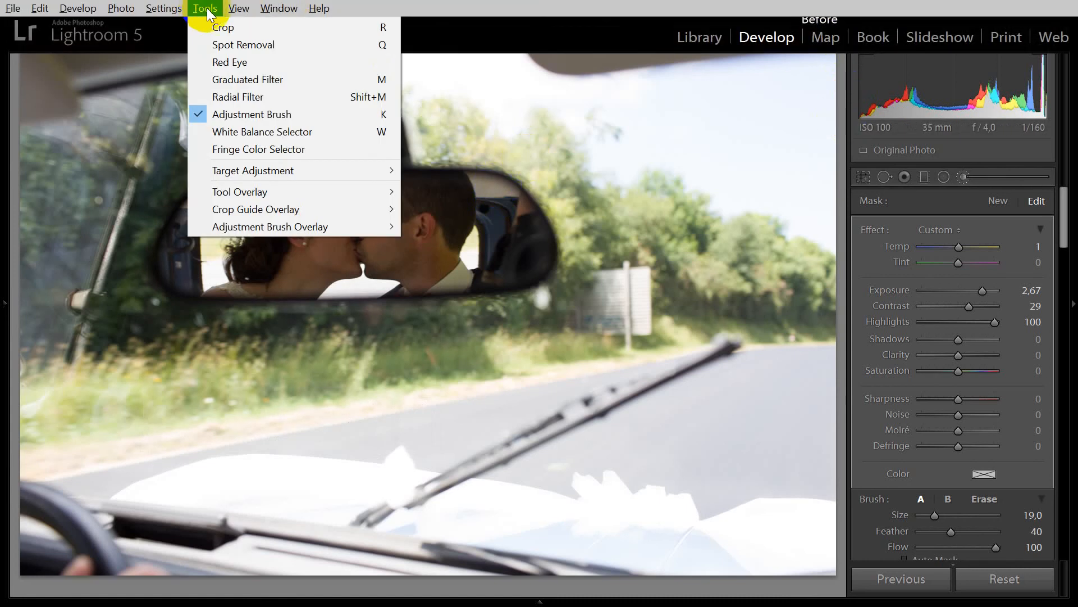
mouse_move(237, 11)
mouse_move(277, 161)
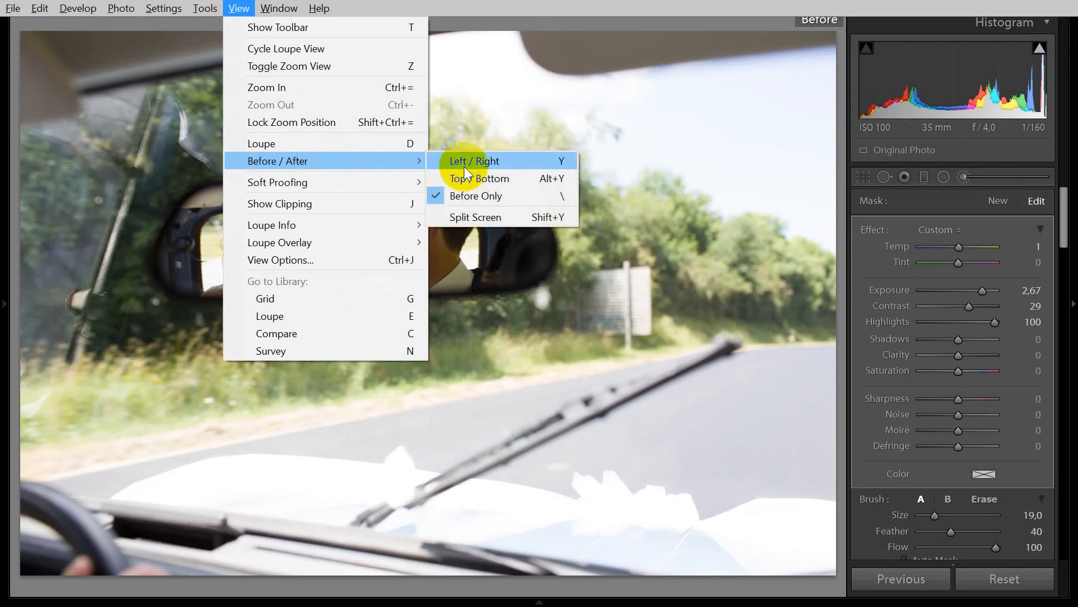
left_click(356, 144)
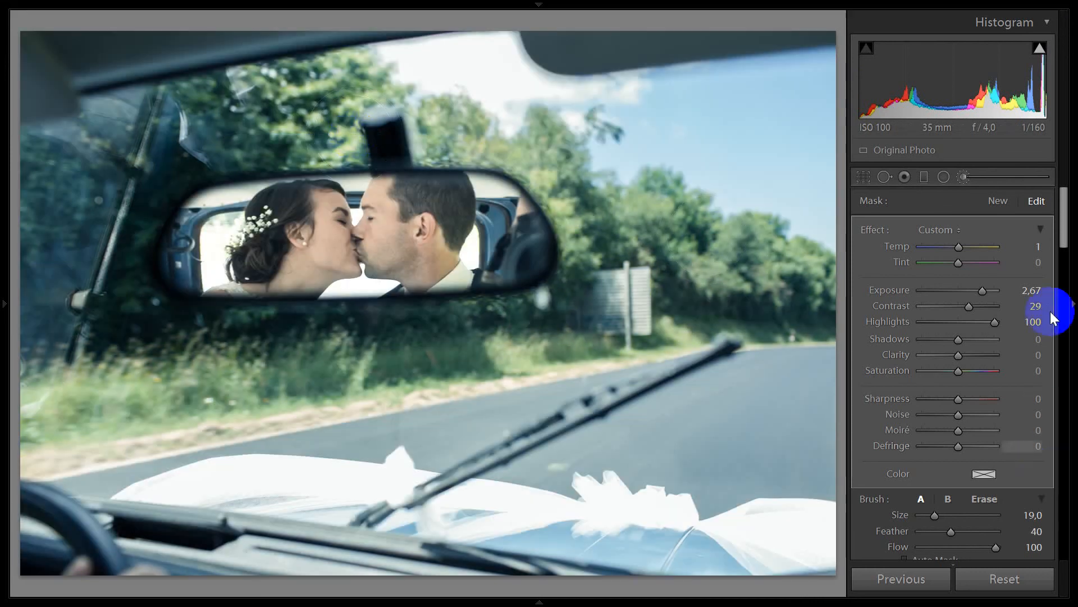
- Try a Grain Amount of 38 in the Effects settings while viewing the couple's faces close up
left_click_drag(1064, 211, 1065, 551)
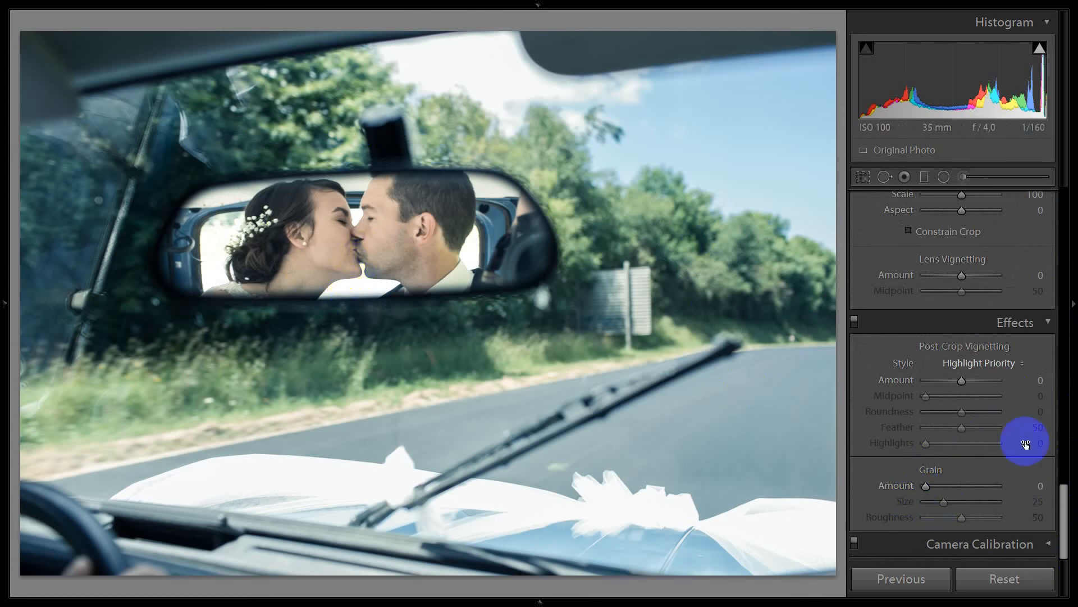
left_click(451, 211)
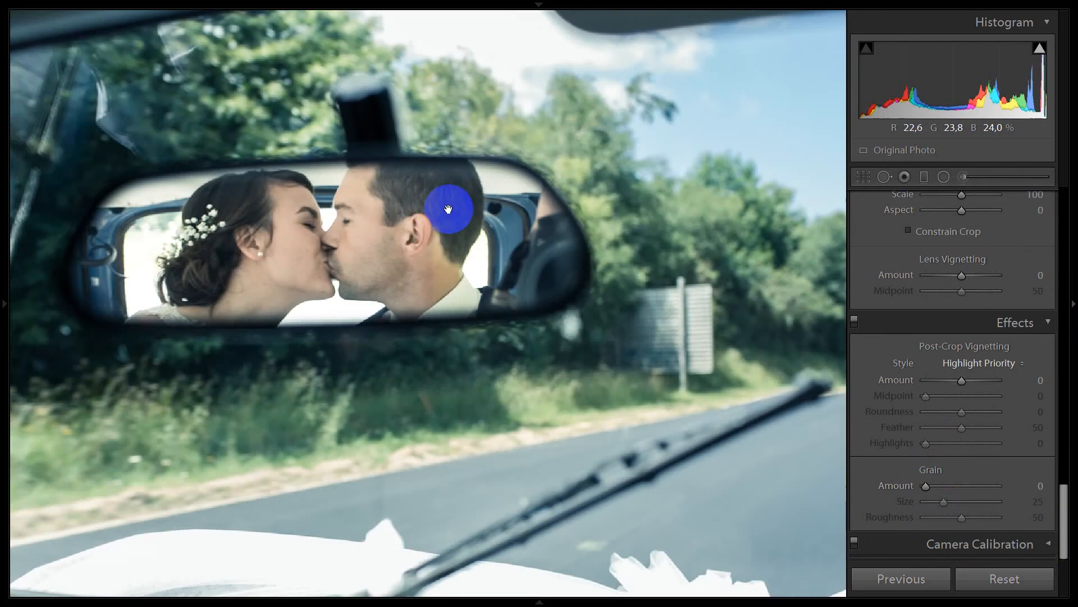
left_click_drag(335, 329, 394, 309)
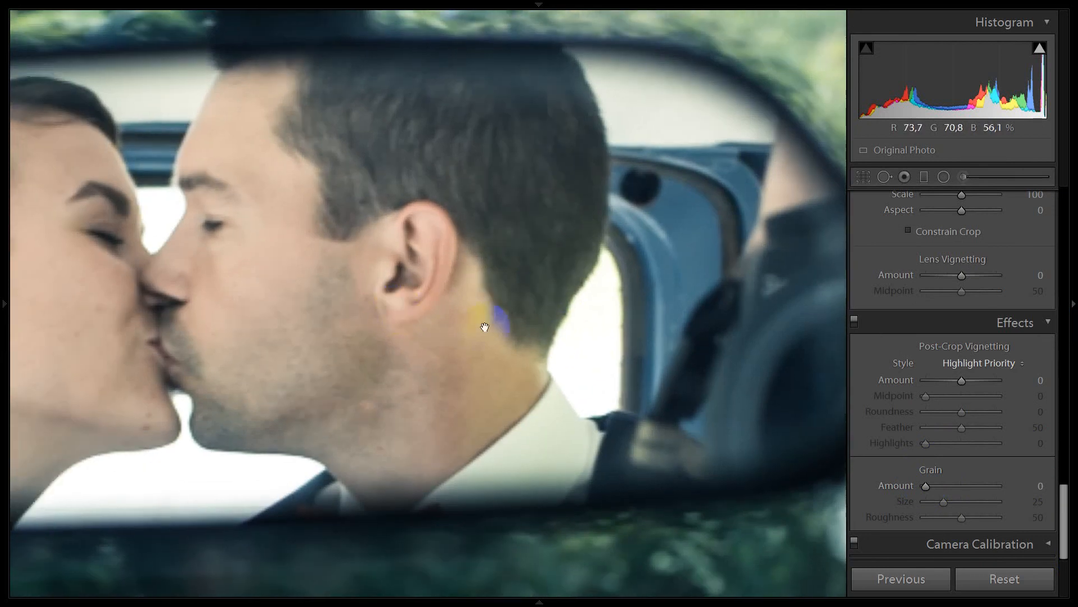
left_click_drag(676, 448, 572, 336)
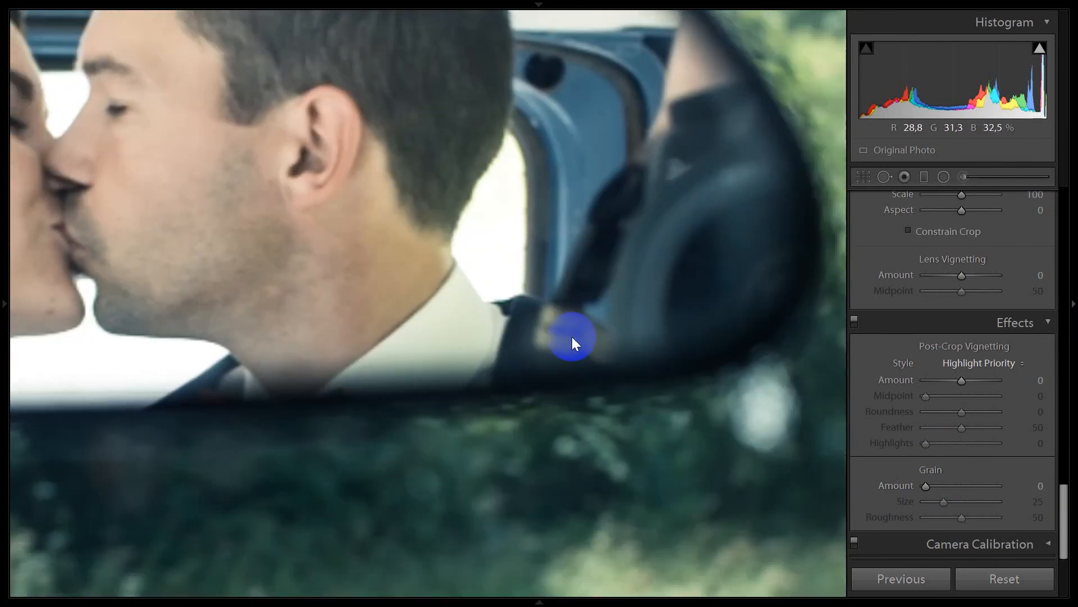
left_click(264, 139)
left_click_drag(926, 485, 954, 486)
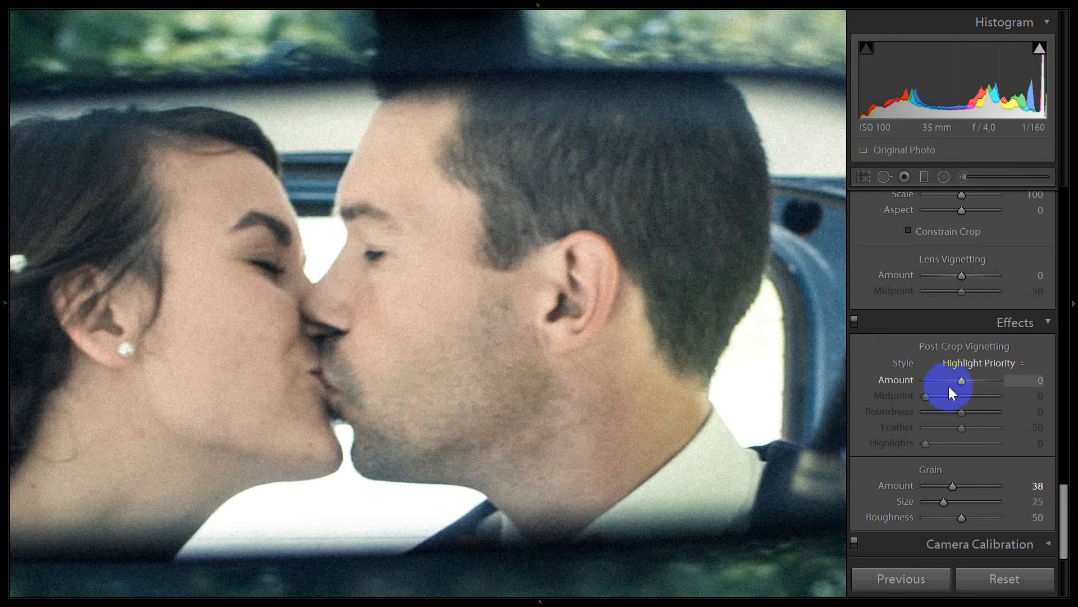
- Check the Noise Reduction settings, reset the Grain Amount to 0 and return to the full photo
left_click_drag(1063, 499, 1068, 423)
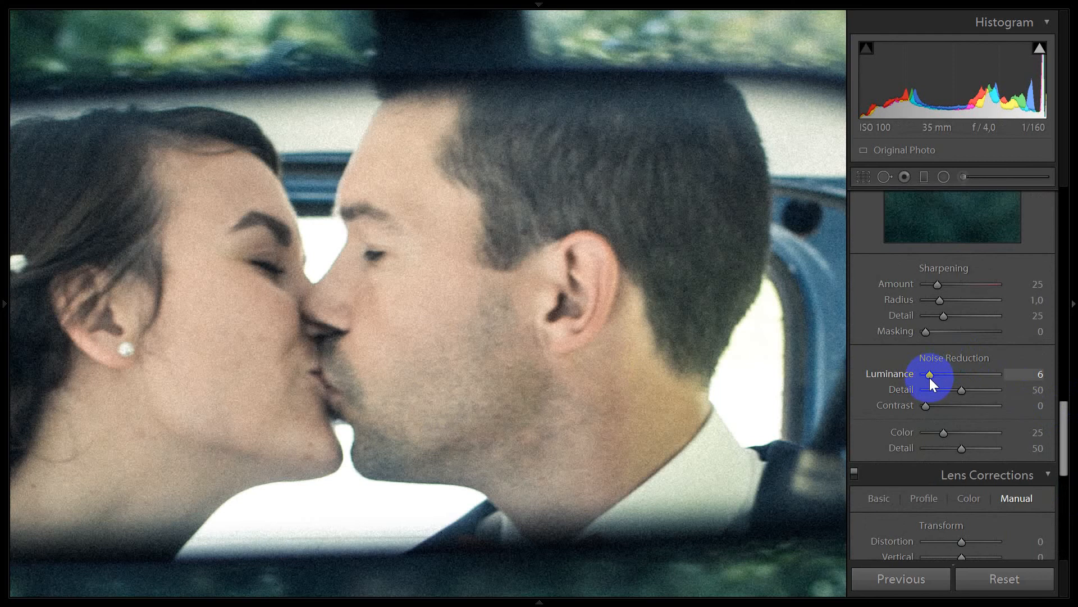
left_click_drag(1064, 424, 1071, 525)
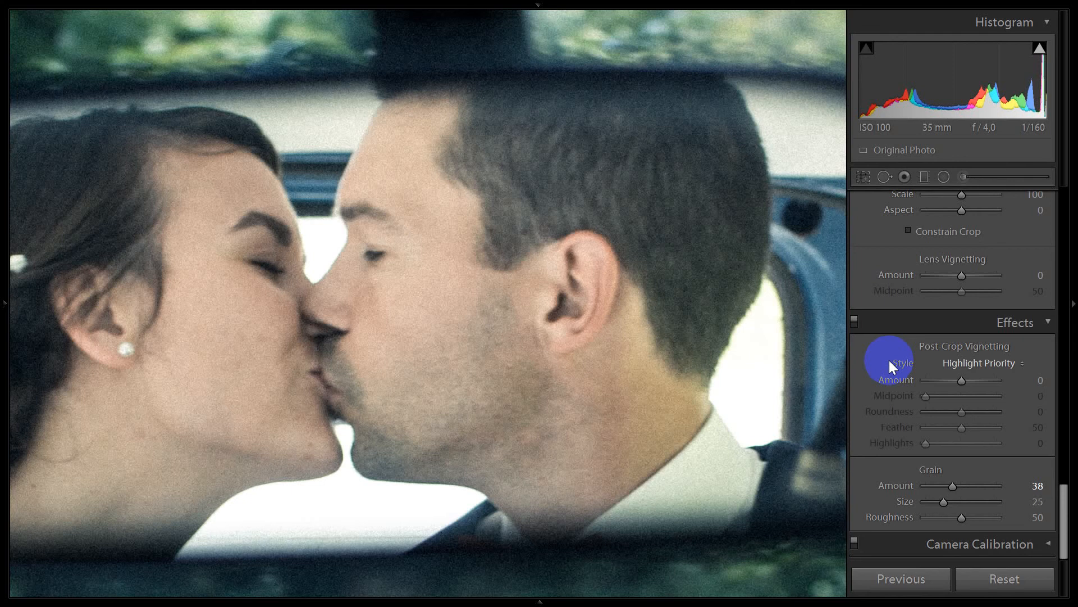
double_click(953, 486)
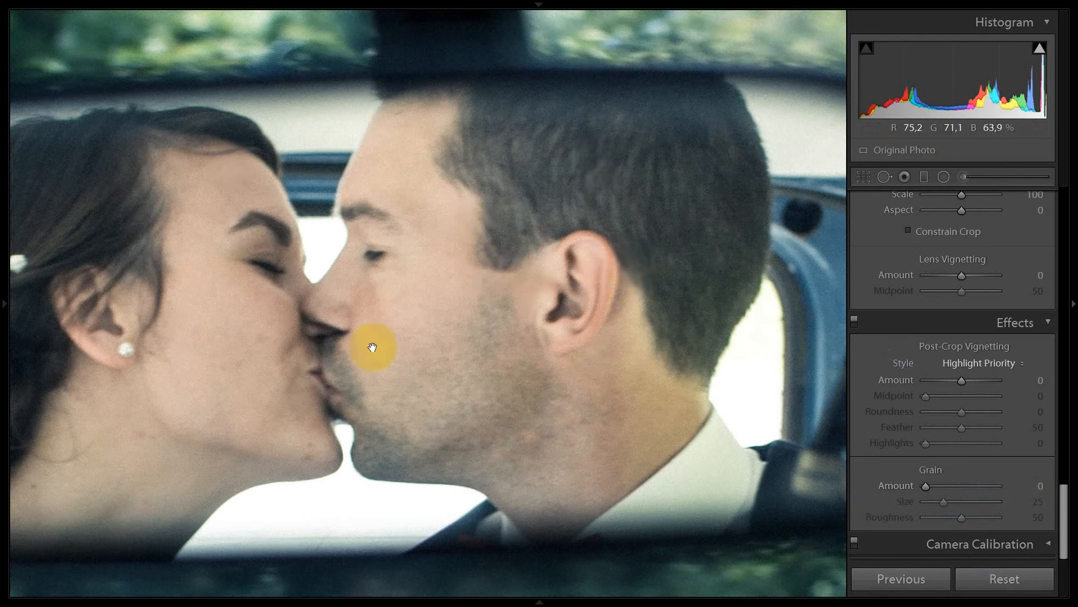
left_click_drag(928, 485, 903, 451)
left_click(518, 277)
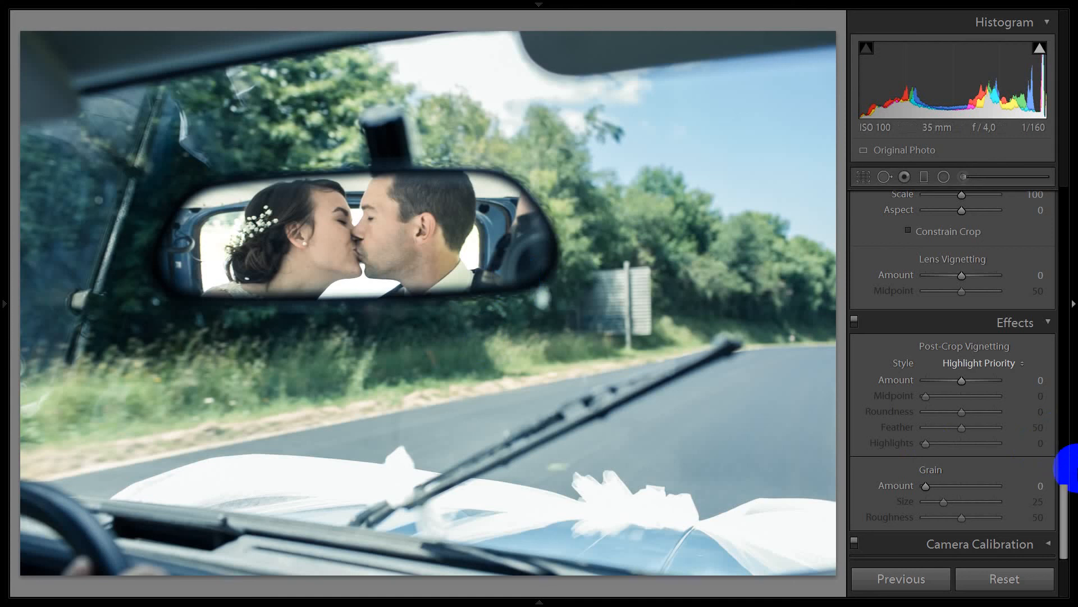
- Set the Exposure of the existing brush mask on the couple to 2.75 and close the Adjustment Brush
left_click_drag(1063, 509, 990, 166)
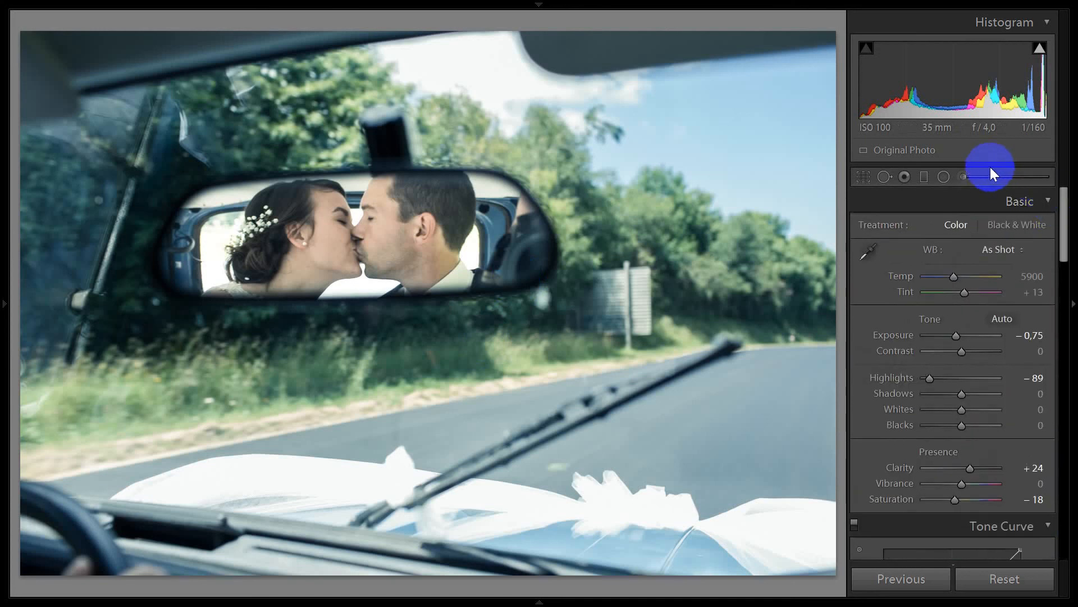
key("k")
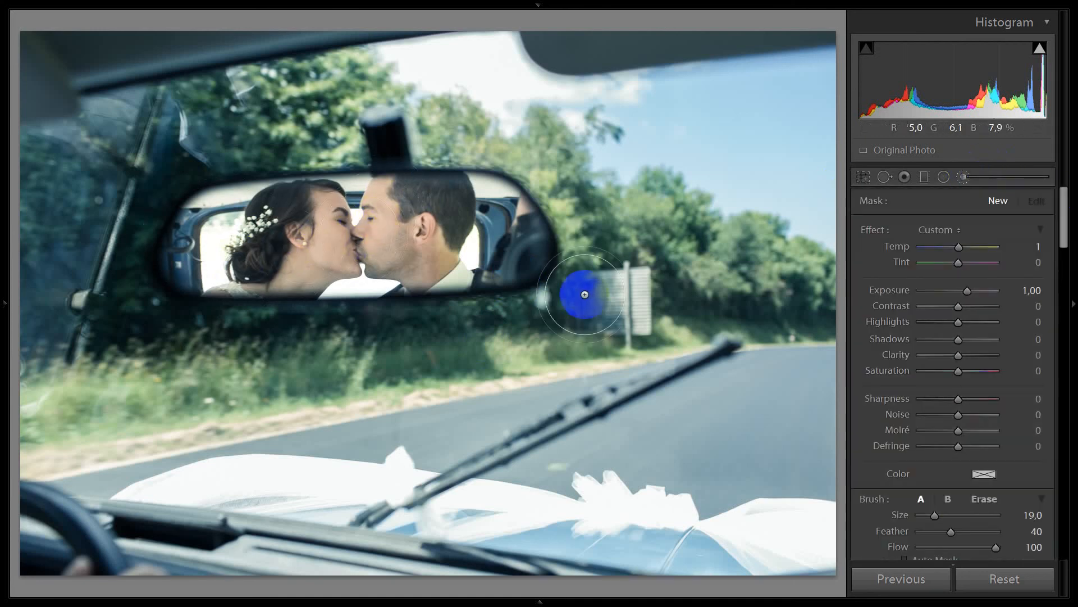
left_click(217, 233)
left_click_drag(980, 292, 981, 292)
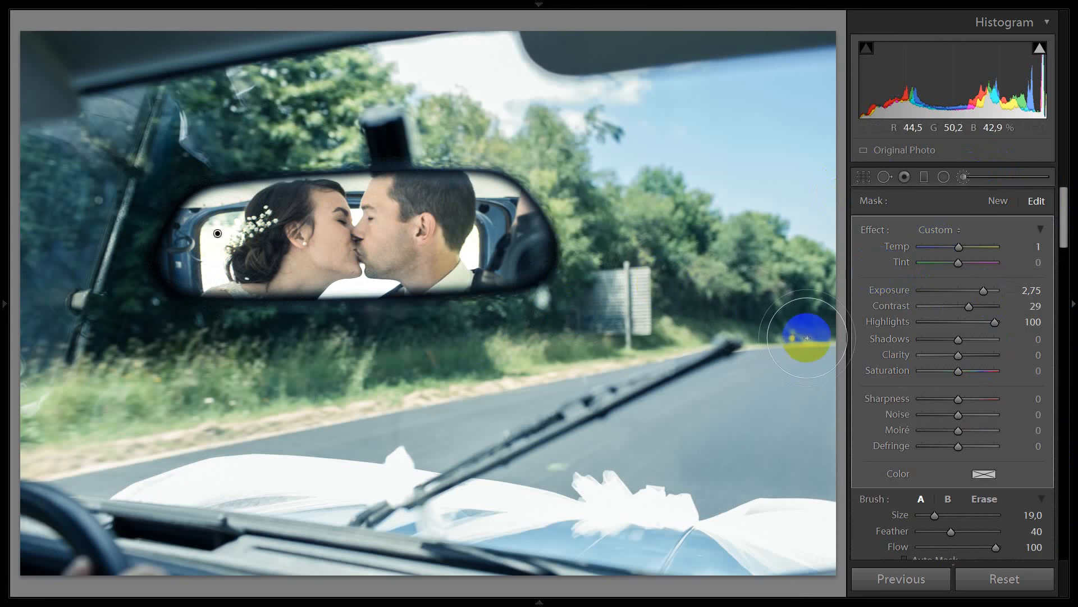
left_click(954, 174)
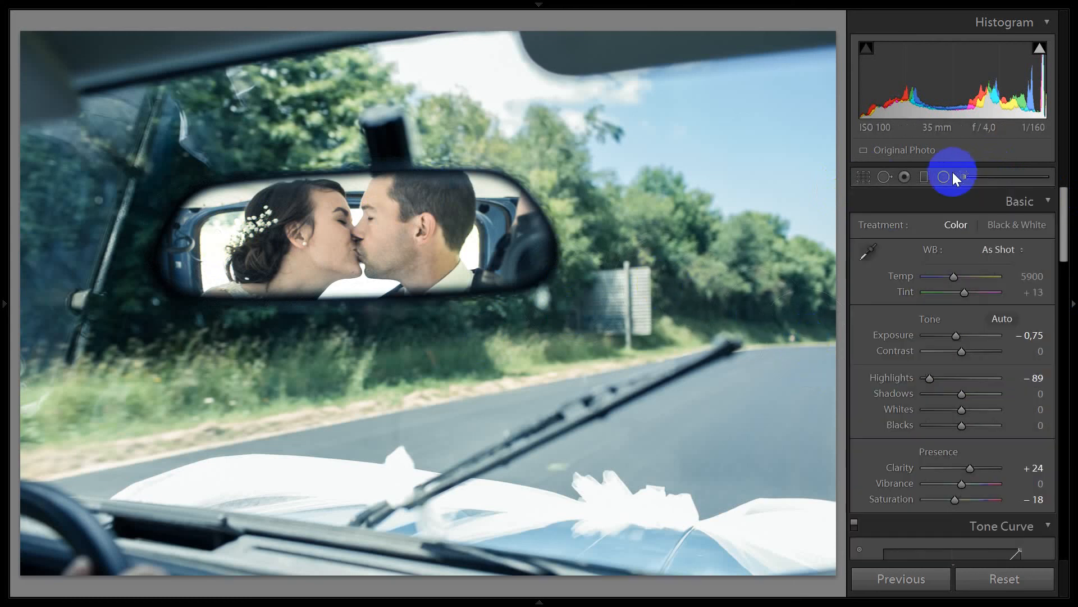
- Try a graduated filter across the sky and upper mirror area with an Exposure of −0.86, and delete it
left_click(925, 177)
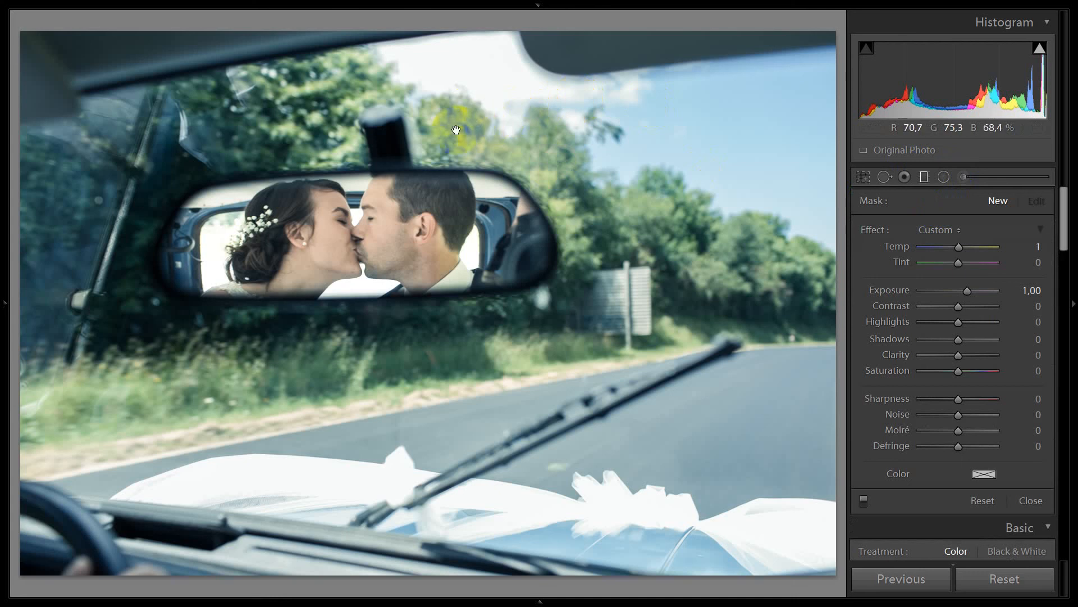
left_click_drag(466, 101, 456, 179)
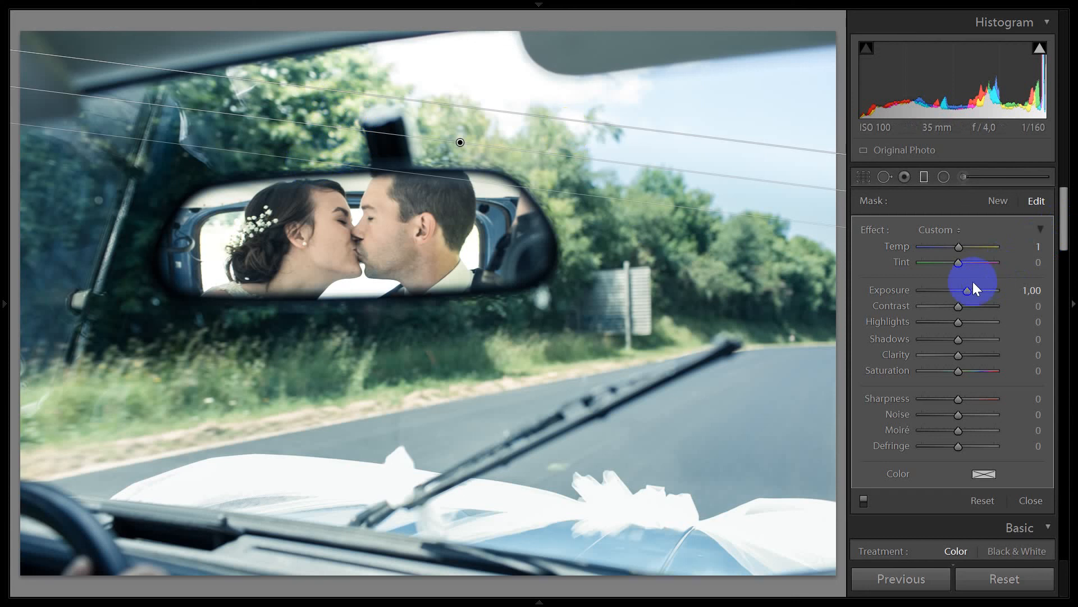
left_click_drag(963, 291, 951, 292)
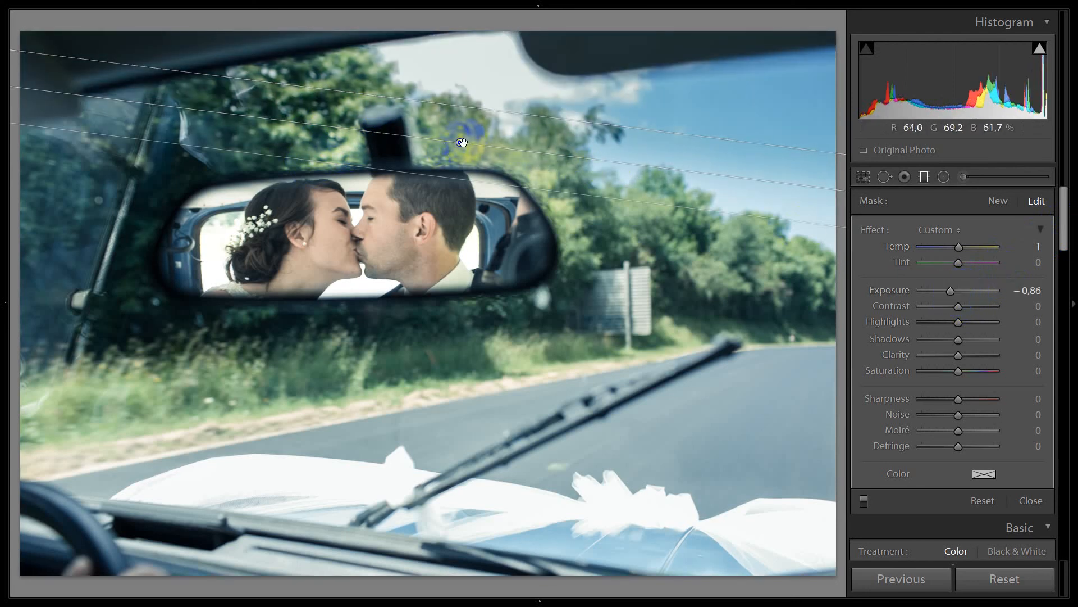
key("Delete")
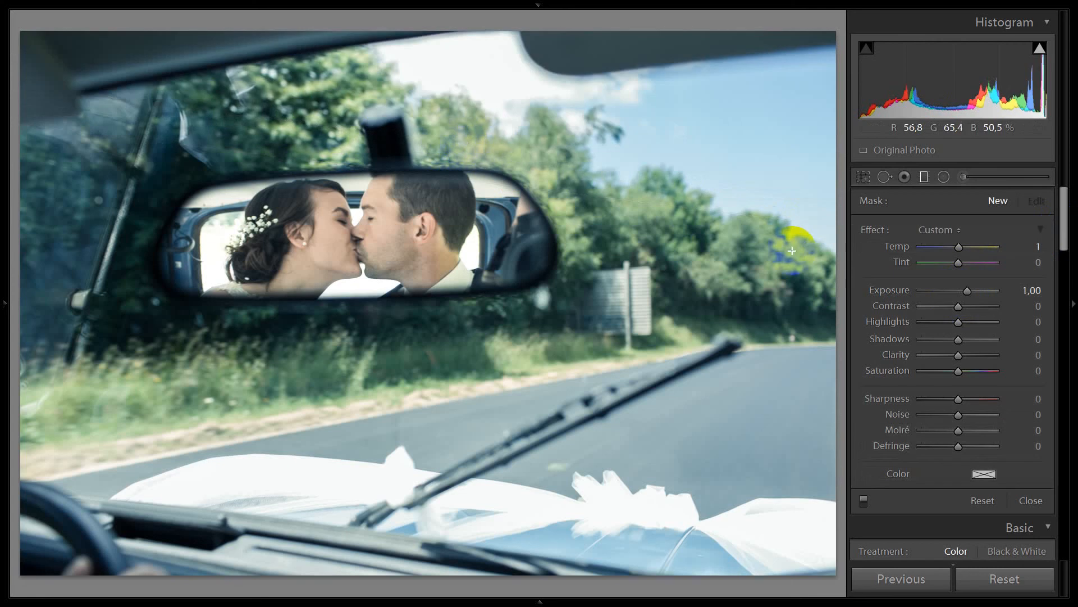
- Brush over the white fabric at the hood's lower-right corner, try Exposure −0.92 and Highlights −72, reset both to 0 and close the brush
left_click(831, 323)
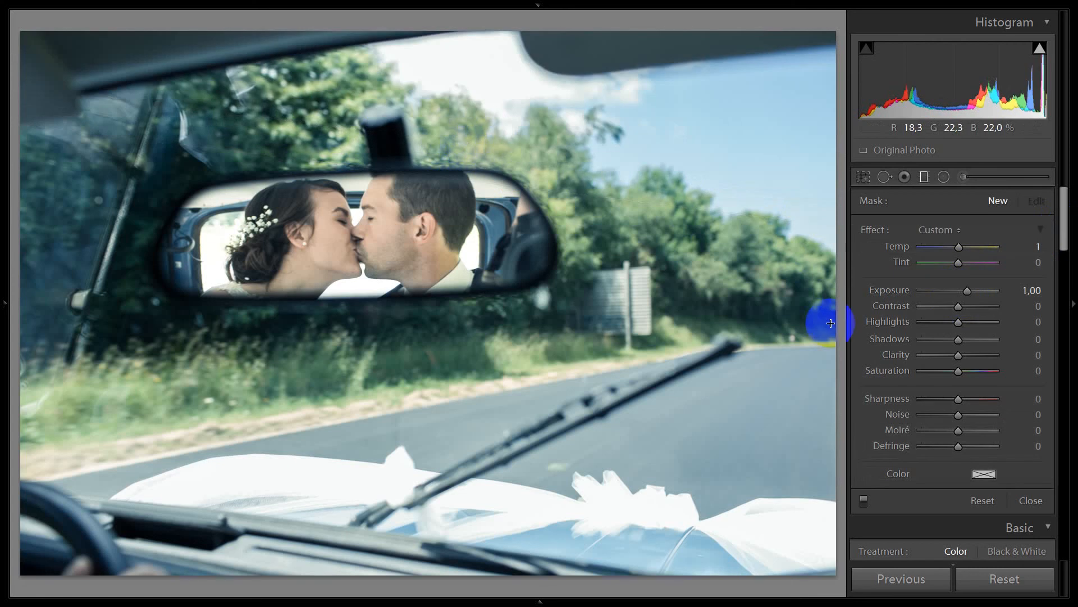
left_click(961, 177)
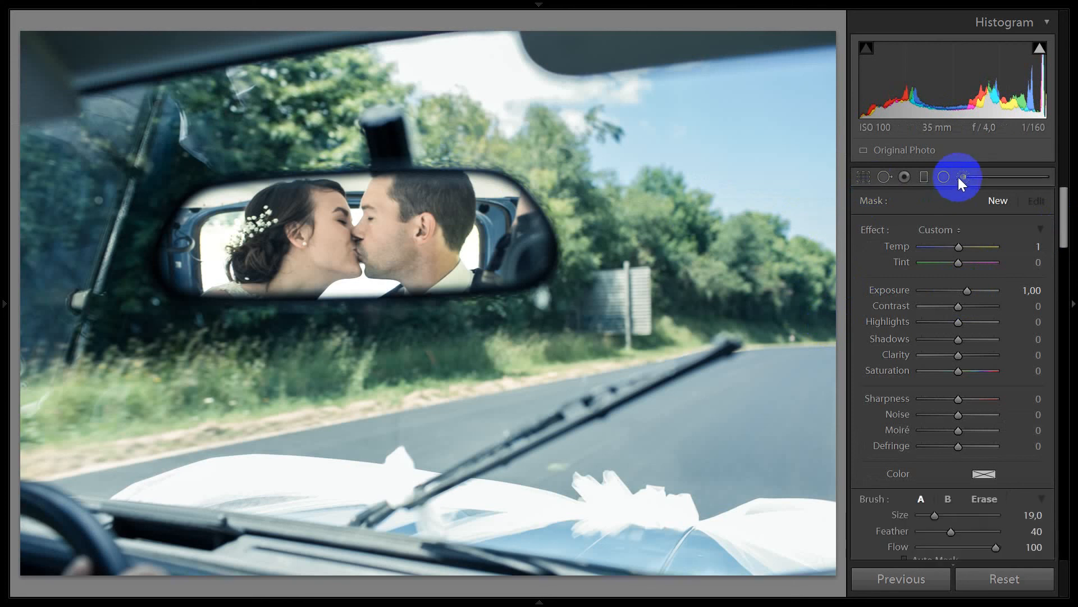
scroll(715, 556, "up", 3)
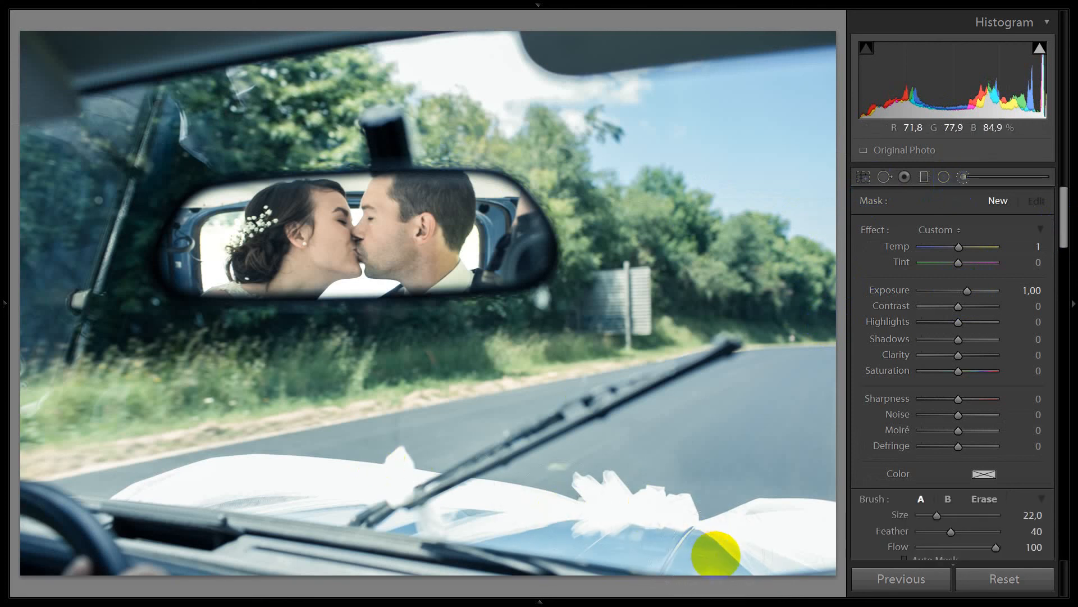
mouse_move(765, 551)
left_mouse_down()
mouse_move(675, 563)
mouse_move(614, 533)
mouse_move(573, 555)
mouse_move(411, 506)
mouse_move(210, 496)
mouse_move(2, 566)
mouse_move(129, 542)
mouse_move(513, 596)
mouse_move(841, 602)
mouse_move(876, 584)
left_mouse_up()
mouse_move(969, 289)
left_mouse_down()
mouse_move(948, 290)
mouse_move(947, 324)
left_mouse_up()
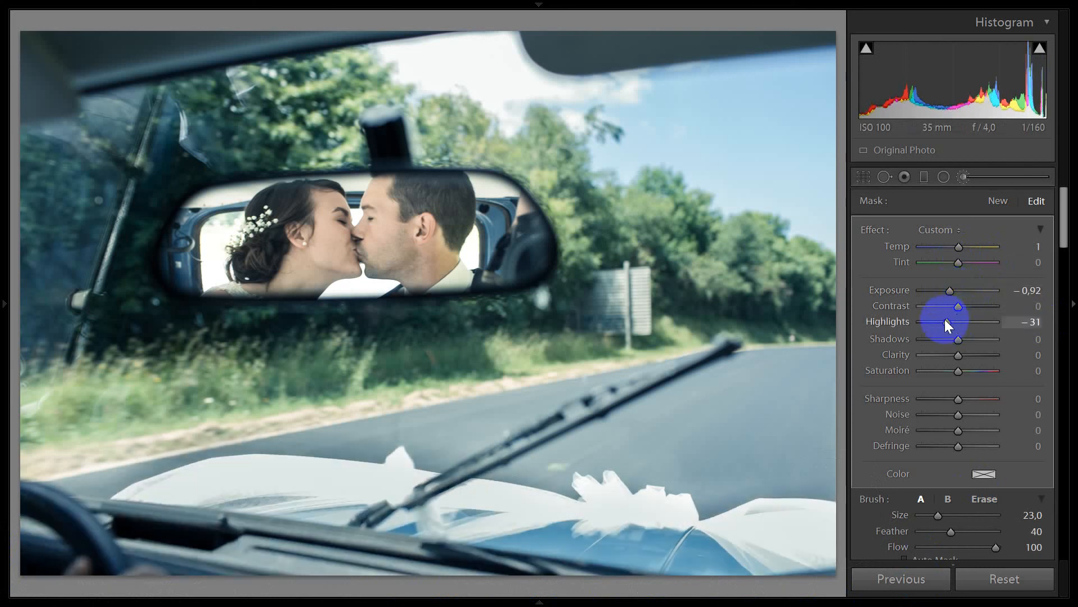
double_click(952, 290)
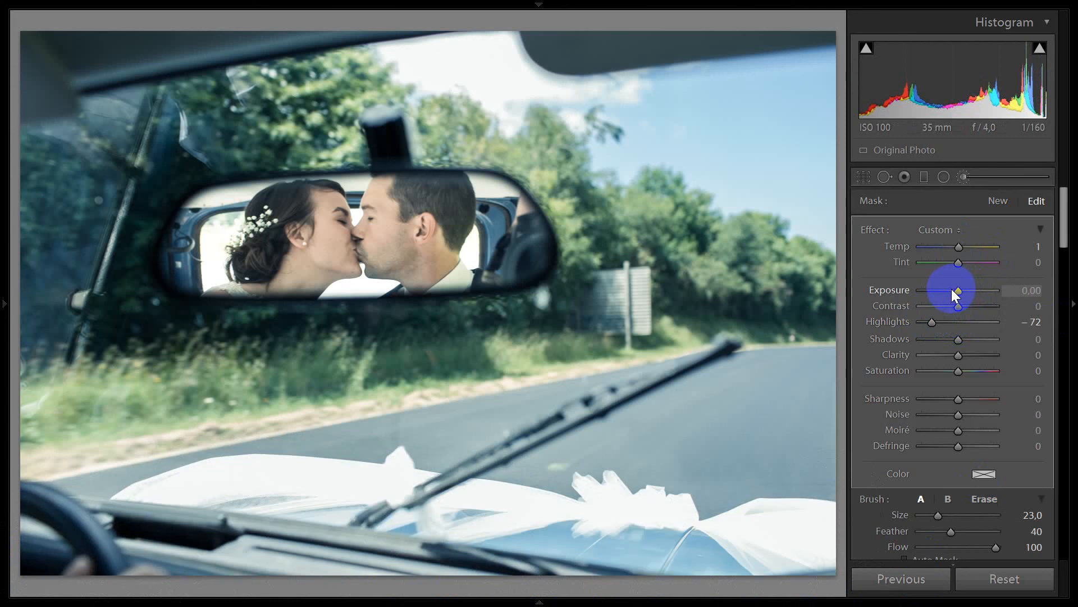
double_click(935, 321)
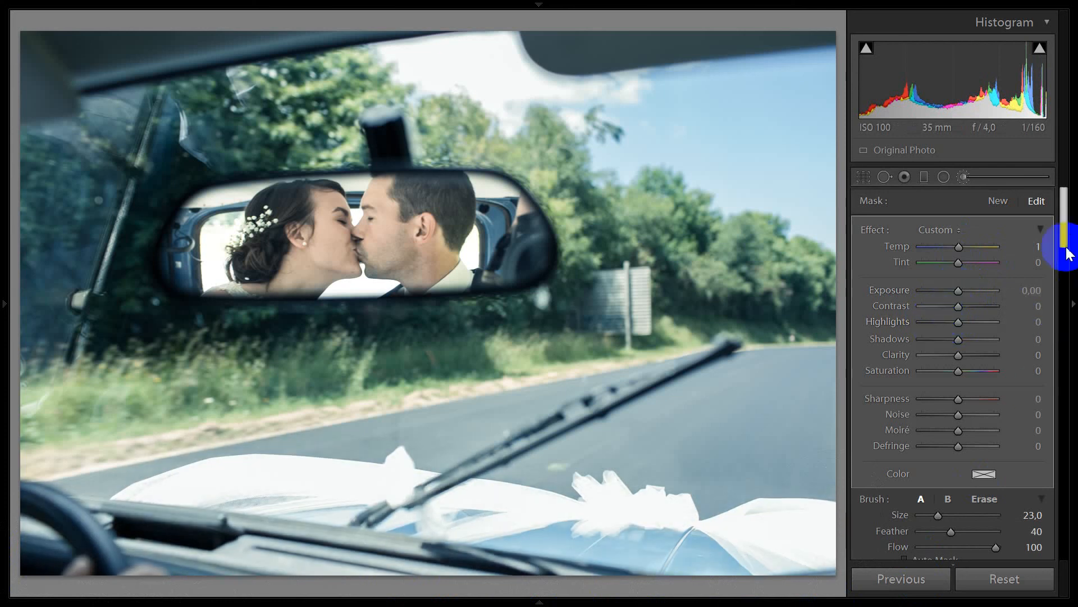
left_click_drag(1061, 228, 1061, 261)
left_click(1030, 397)
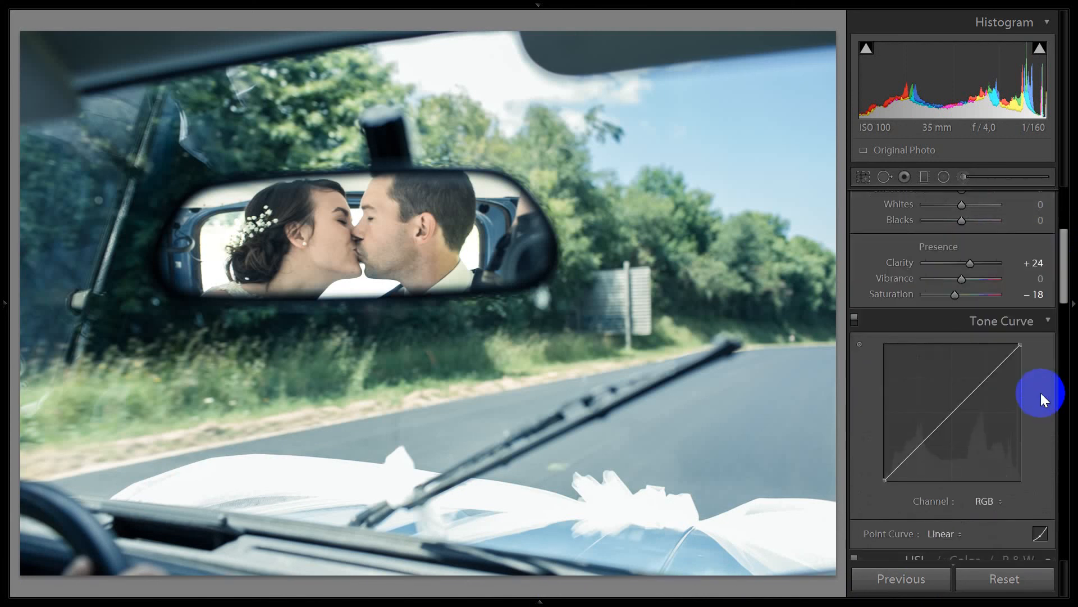
- Compare the photo before and after editing in a split-screen view, including a close-up of the couple's faces
mouse_move(276, 6)
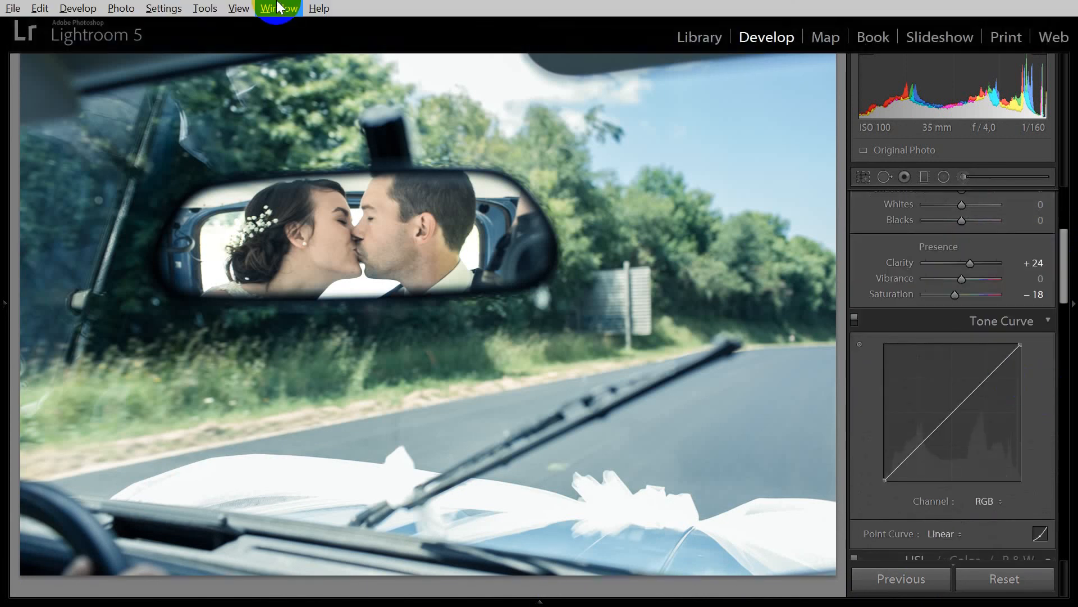
left_click(239, 8)
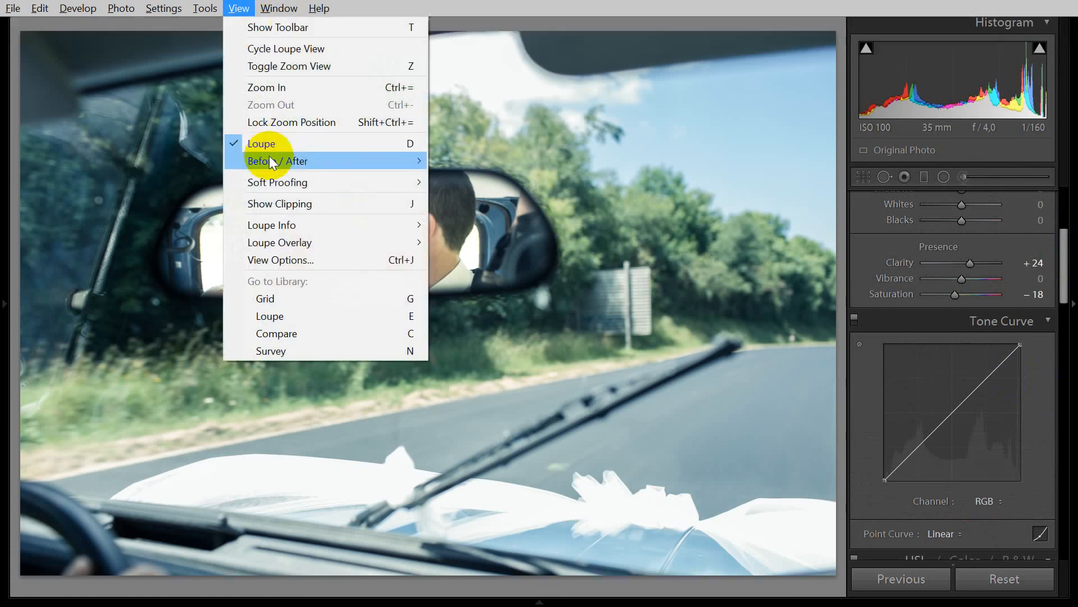
mouse_move(285, 166)
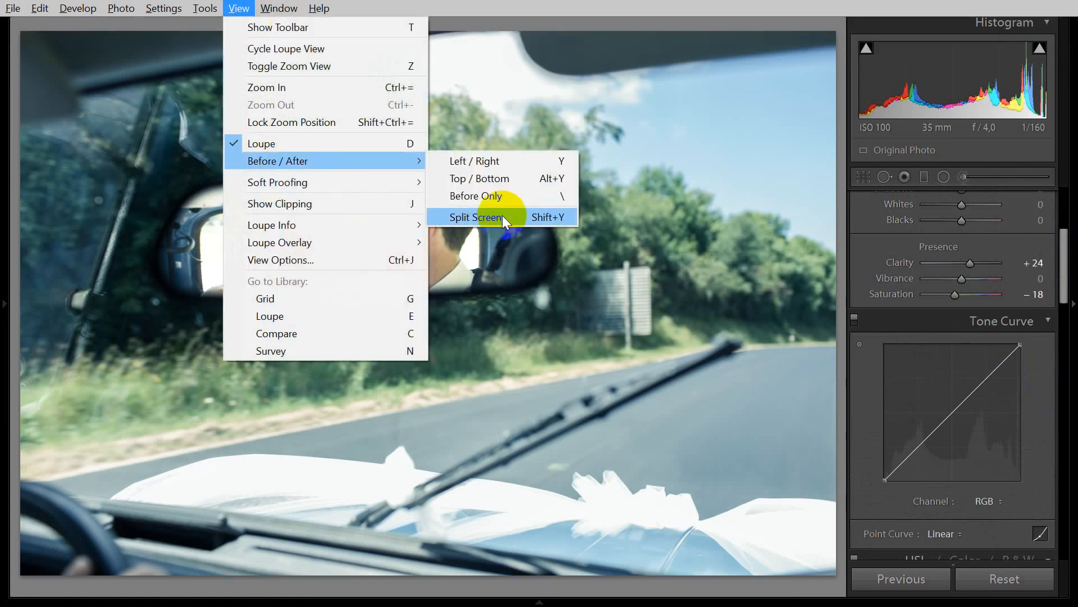
left_click(502, 215)
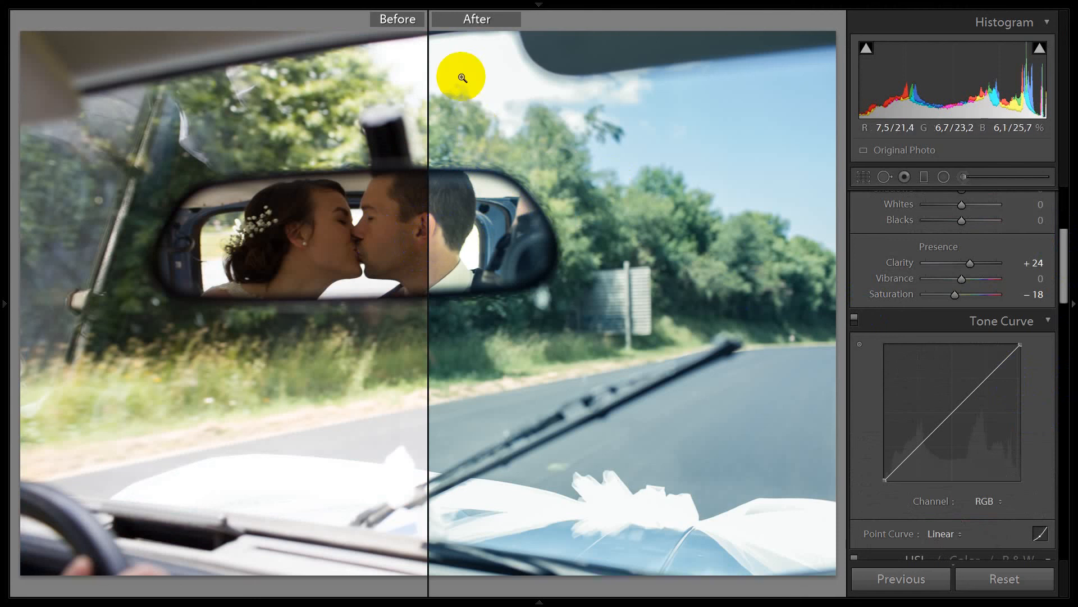
left_click(422, 23)
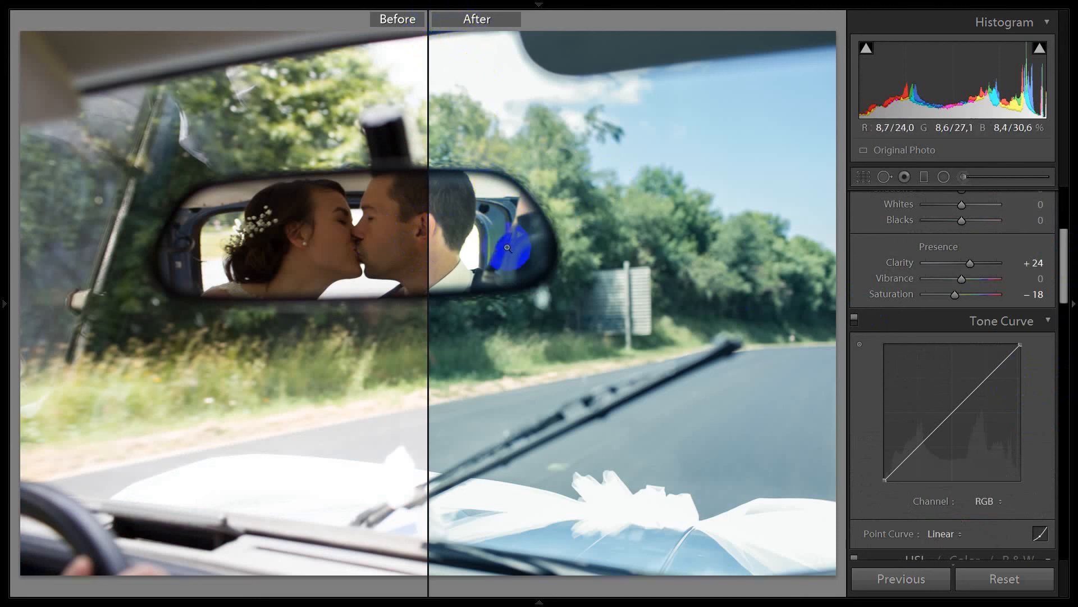
left_click(351, 225)
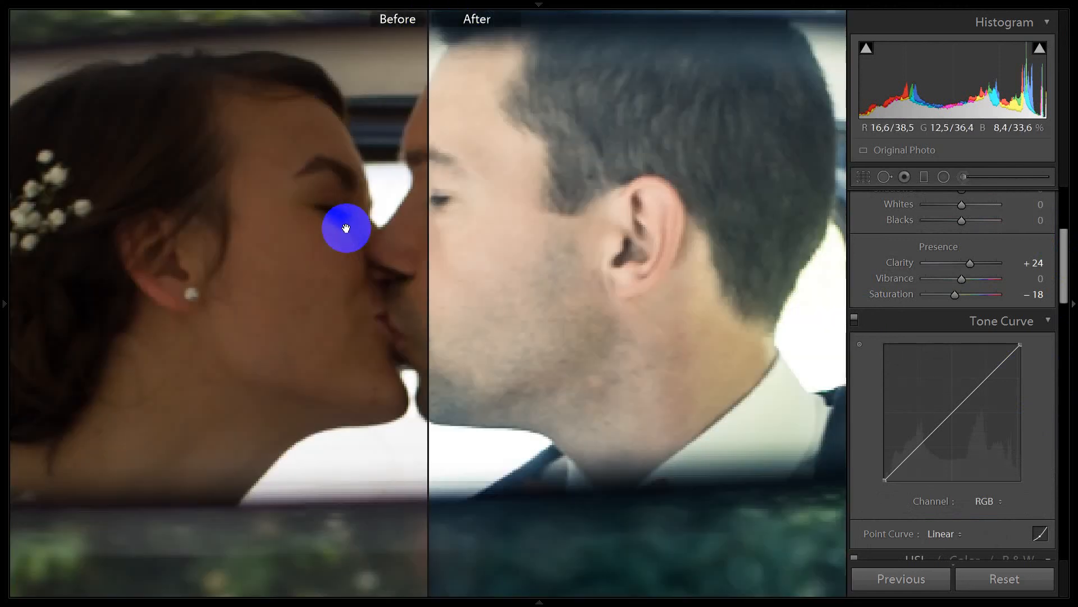
left_click(635, 318)
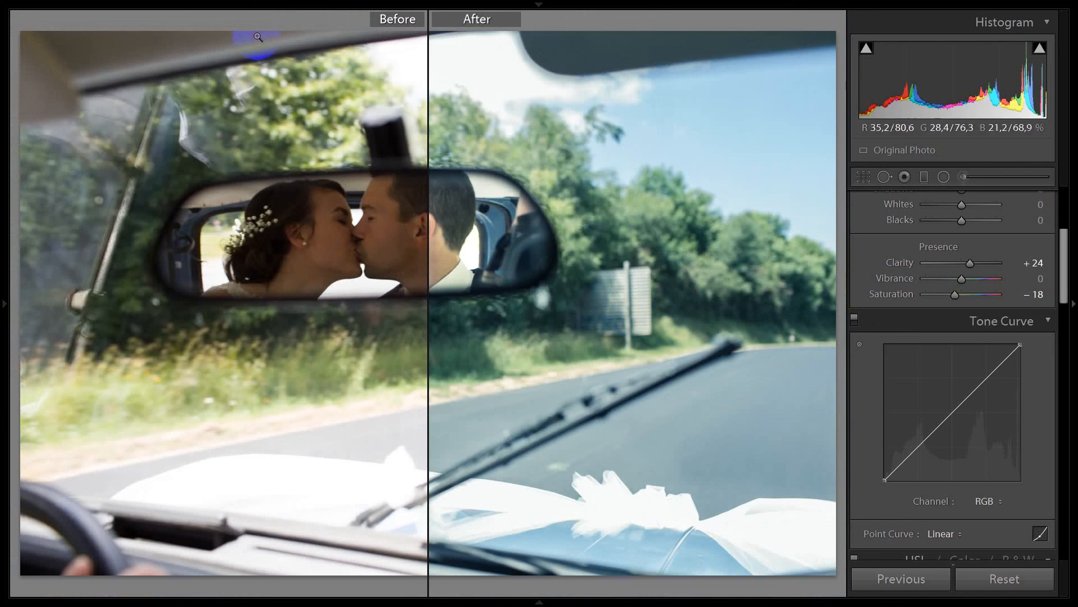
- Leave the before/after comparison and return to the Loupe view of the edited photo
mouse_move(206, 7)
left_click(239, 8)
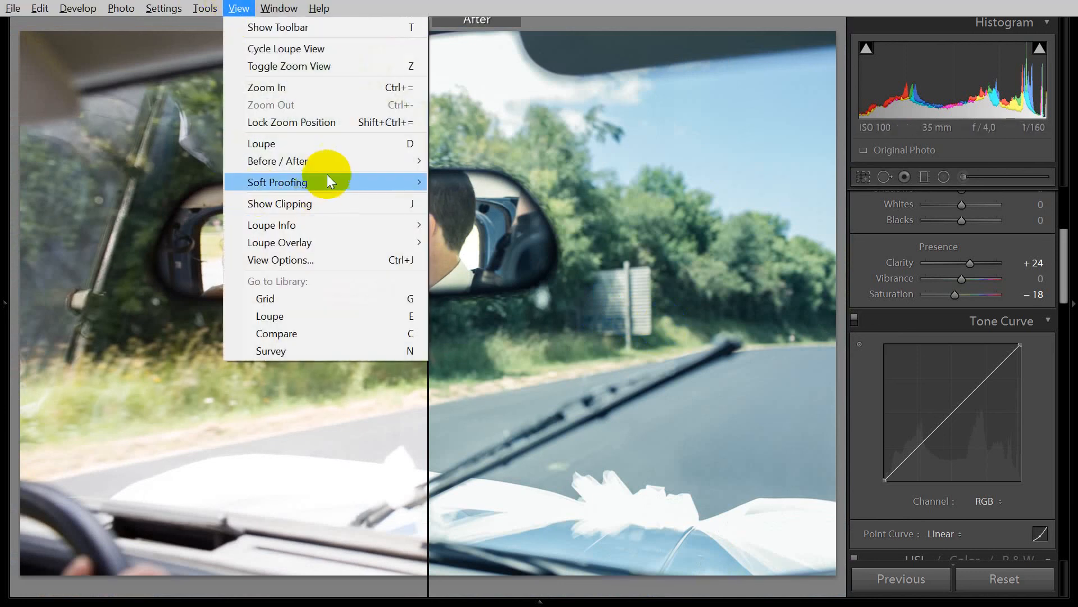
mouse_move(325, 156)
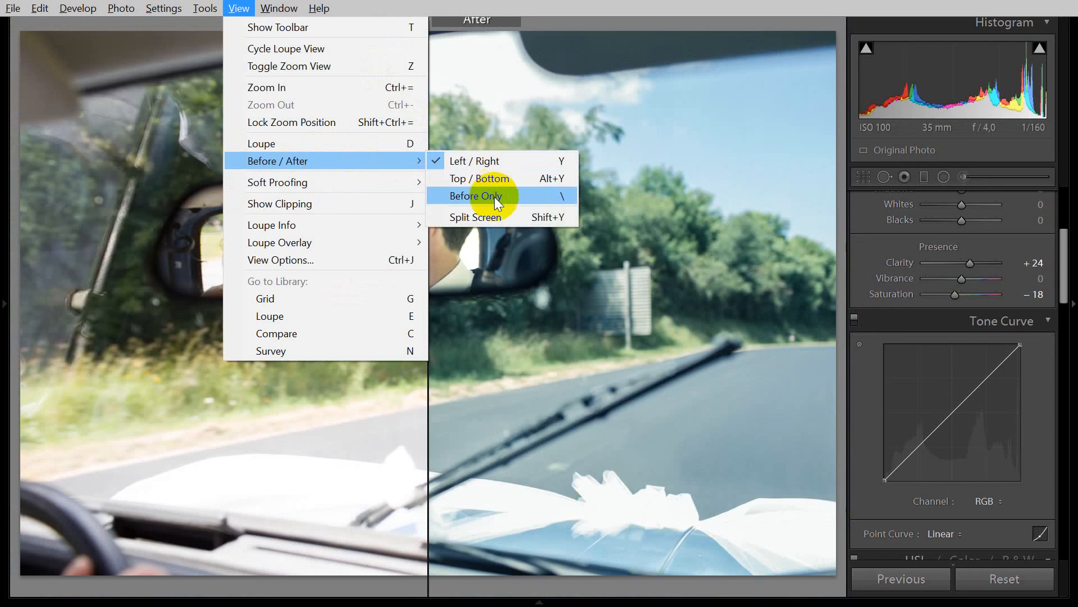
left_click(359, 143)
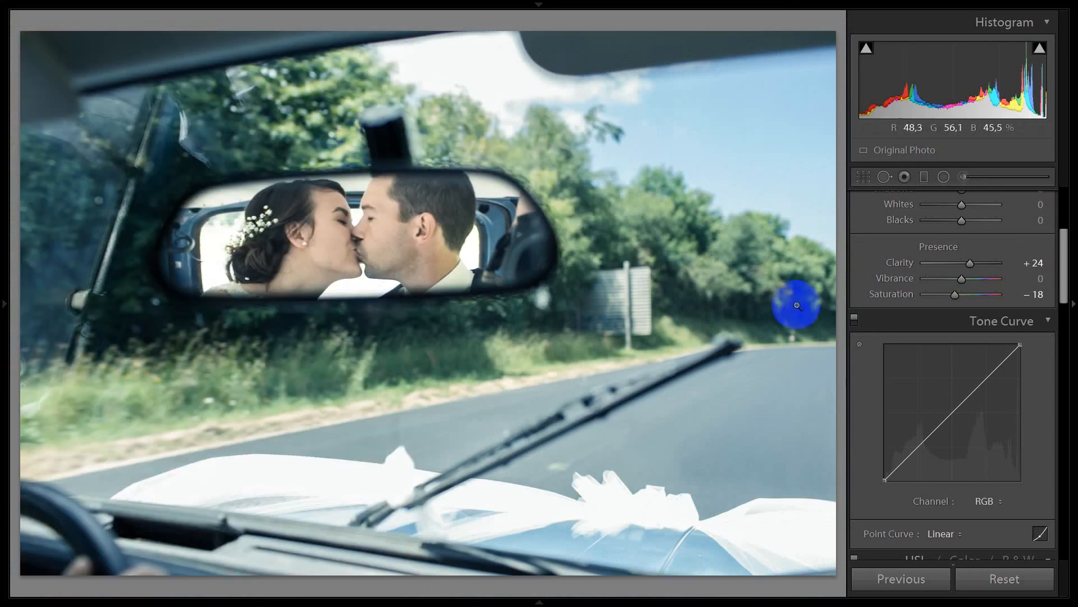